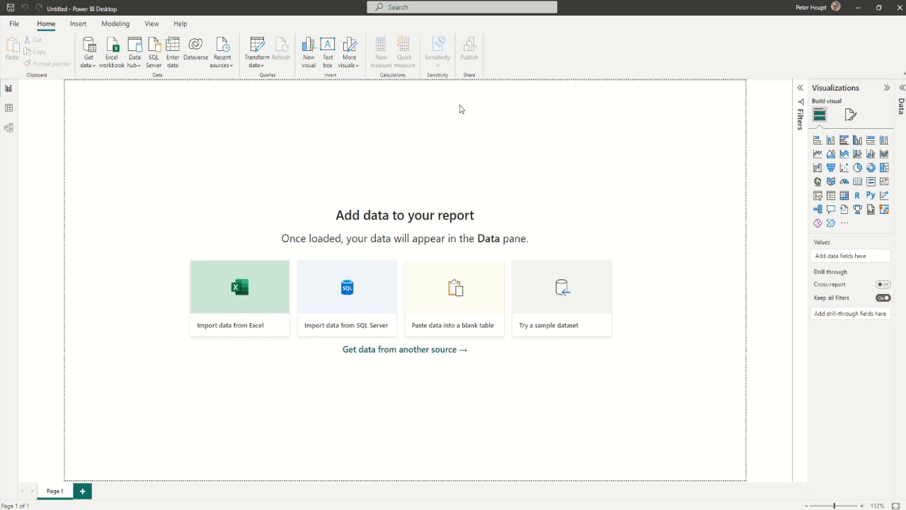
Import Sheet1 from the Demo_Data_ Northcoast Excel workbook into the report and apply the pending query changes
left_click(237, 296)
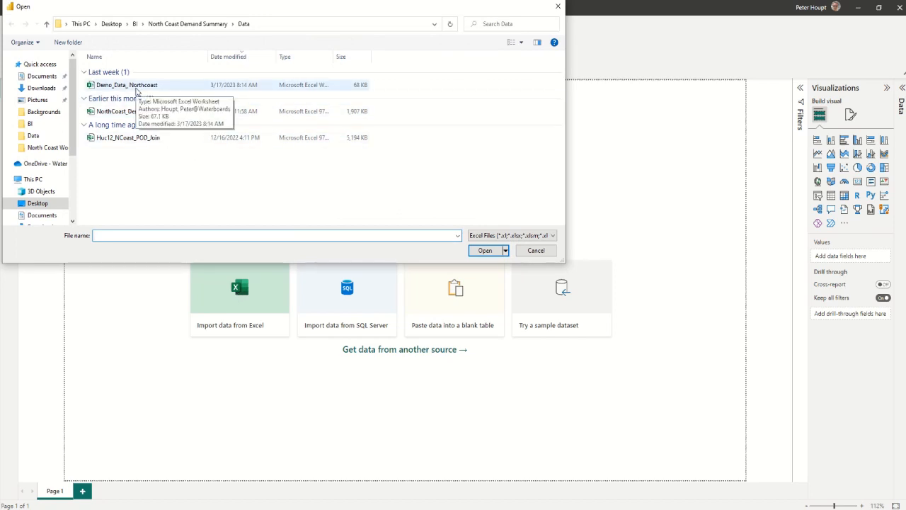
double_click(137, 88)
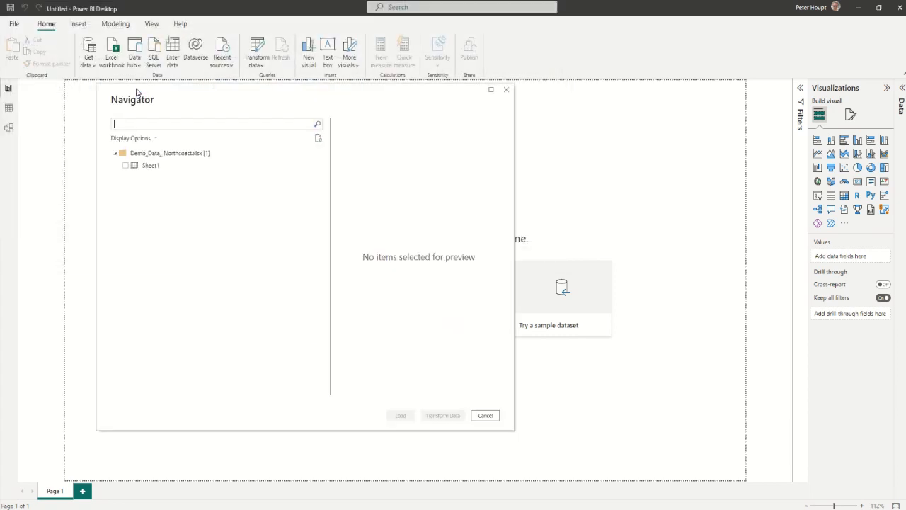
left_click(127, 166)
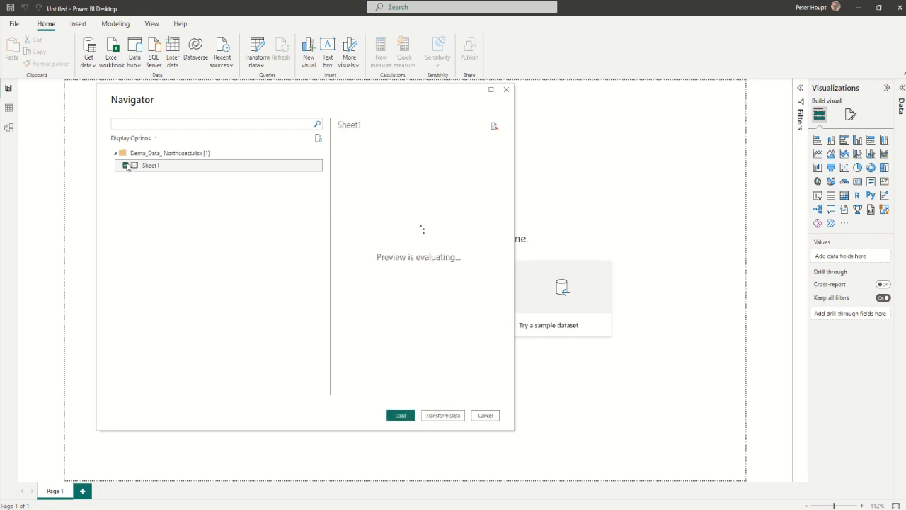
left_click(401, 417)
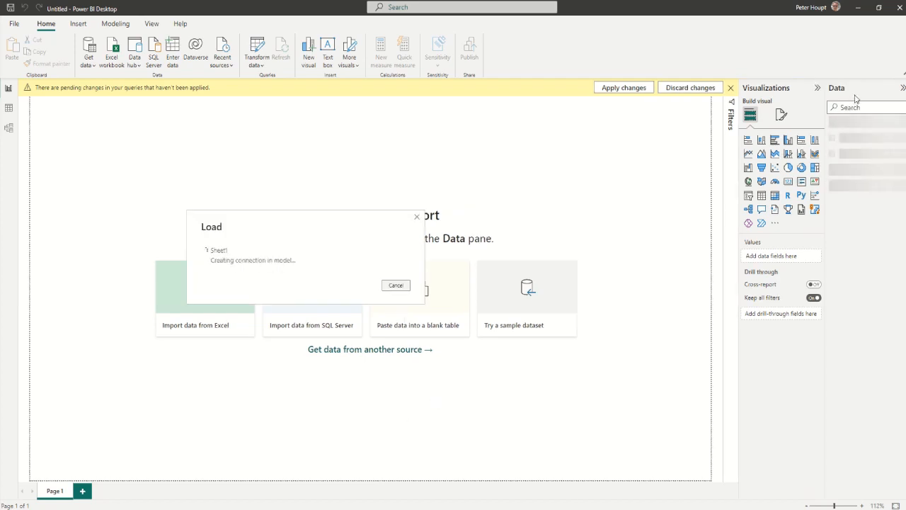
left_click(625, 87)
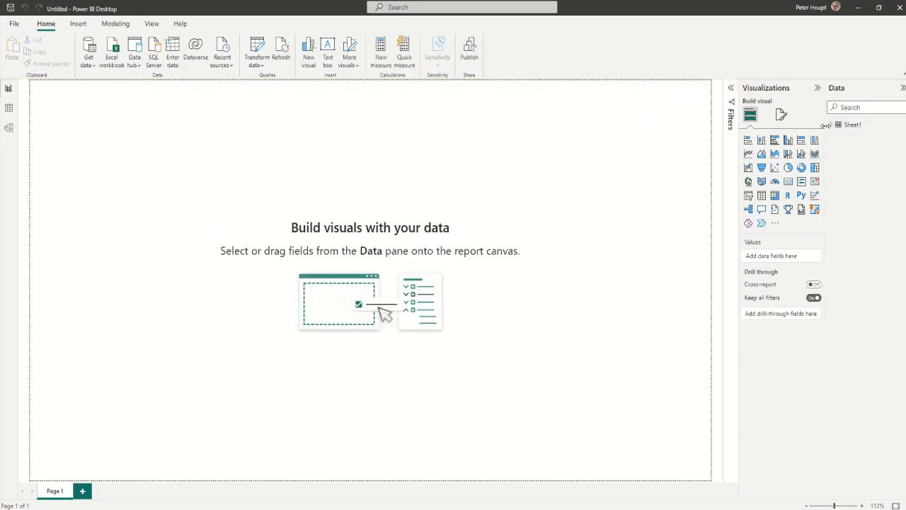
Rename the imported Sheet1 table to NC_Demo_Data and expand its list of fields
left_click(857, 126)
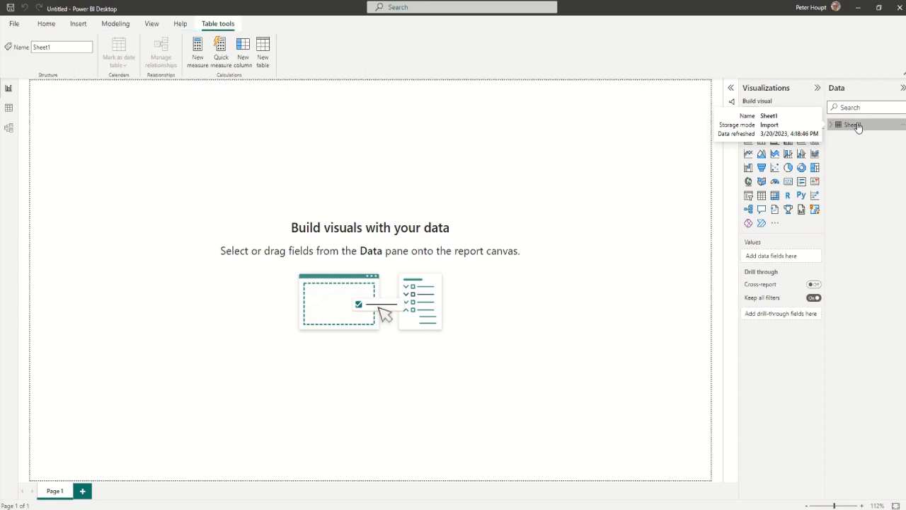
double_click(857, 126)
type("NC_Demo_Data")
key("BackSpace")
left_click(857, 134)
left_click(836, 126)
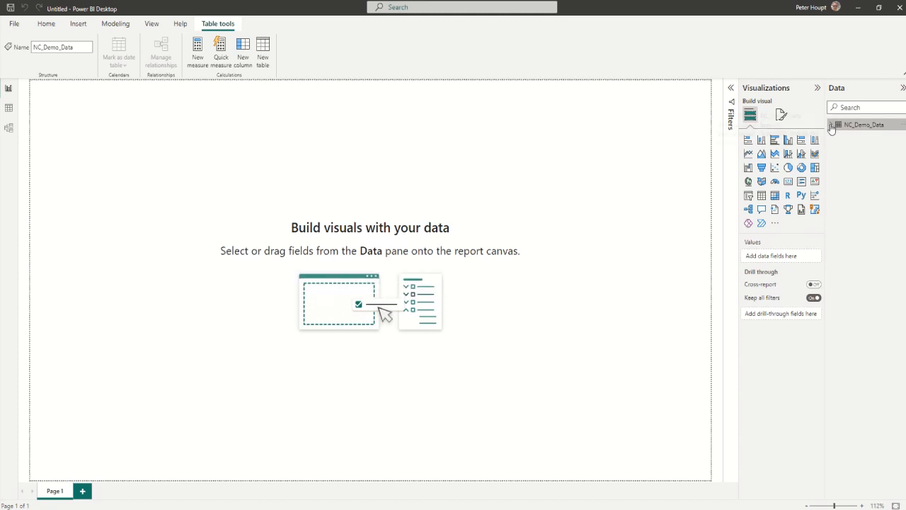
left_click(832, 126)
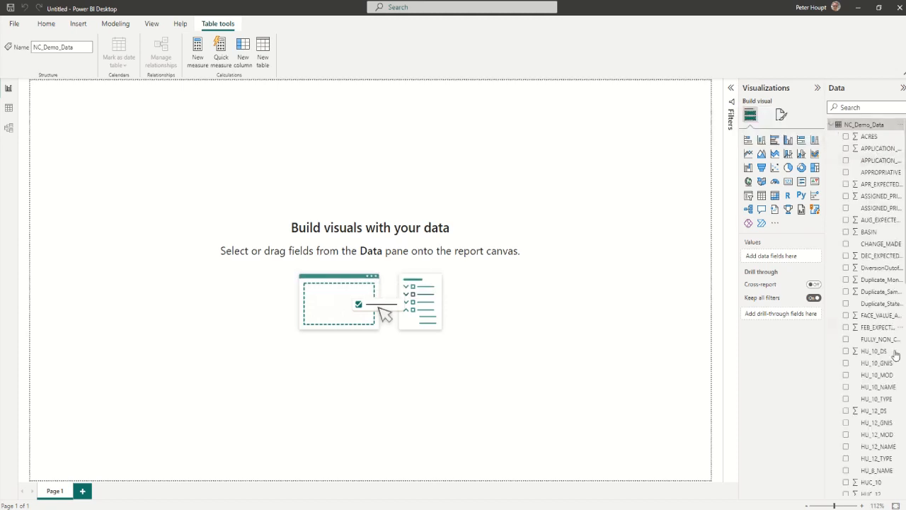
Examine the rows and columns of the NC_Demo_Data table, and return to the report canvas
left_click(11, 115)
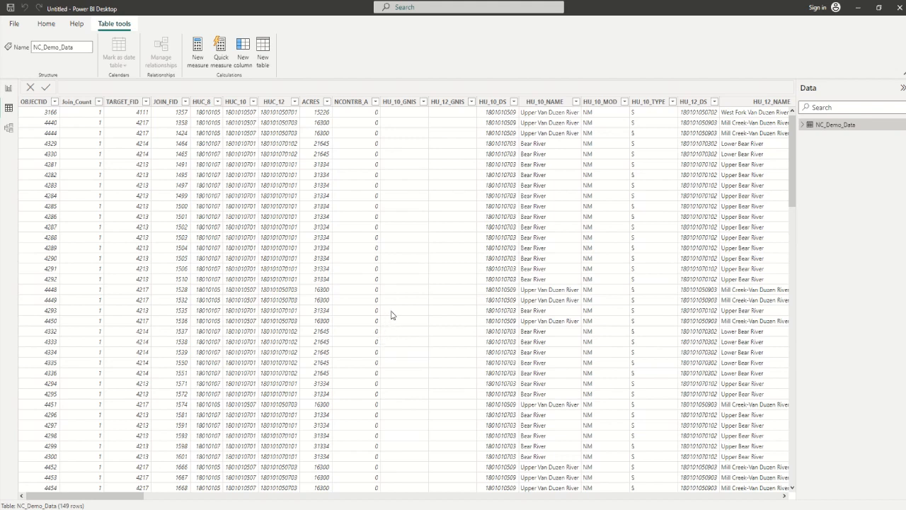
left_click(9, 89)
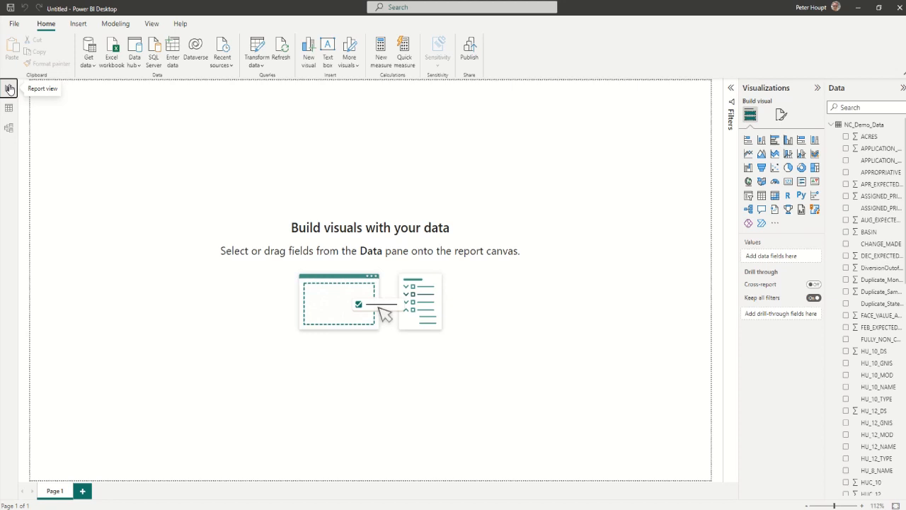
left_click(9, 88)
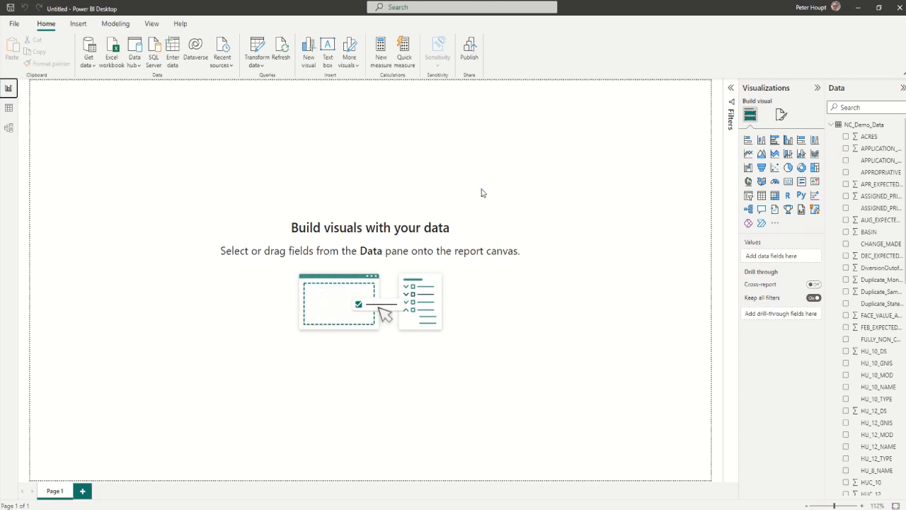
Add a hierarchical slicer with the fields HU_8_NAME, HU_10_NAME and HU_12_NAME, in that order
left_click(750, 196)
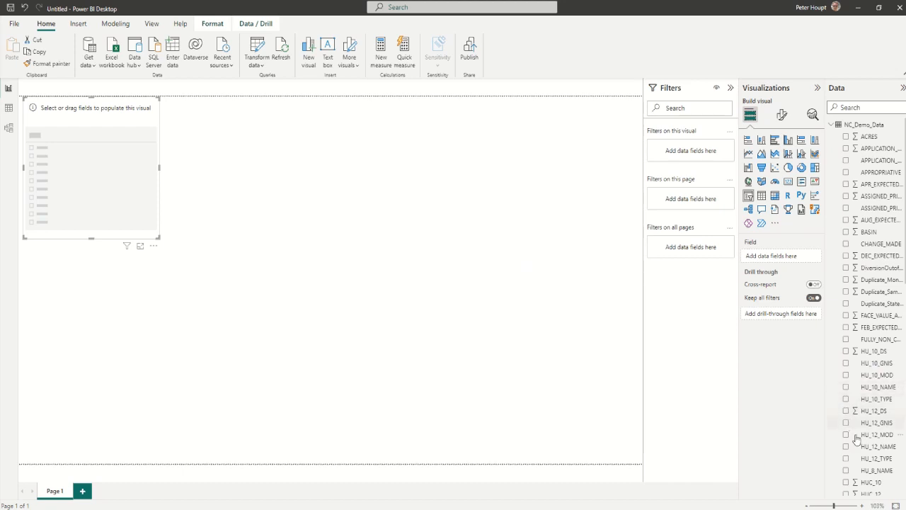
left_click(846, 470)
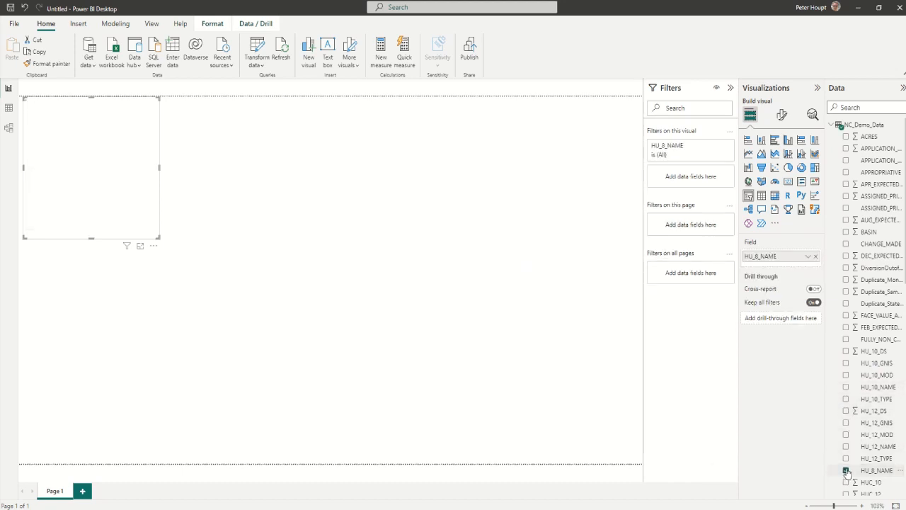
left_click(845, 387)
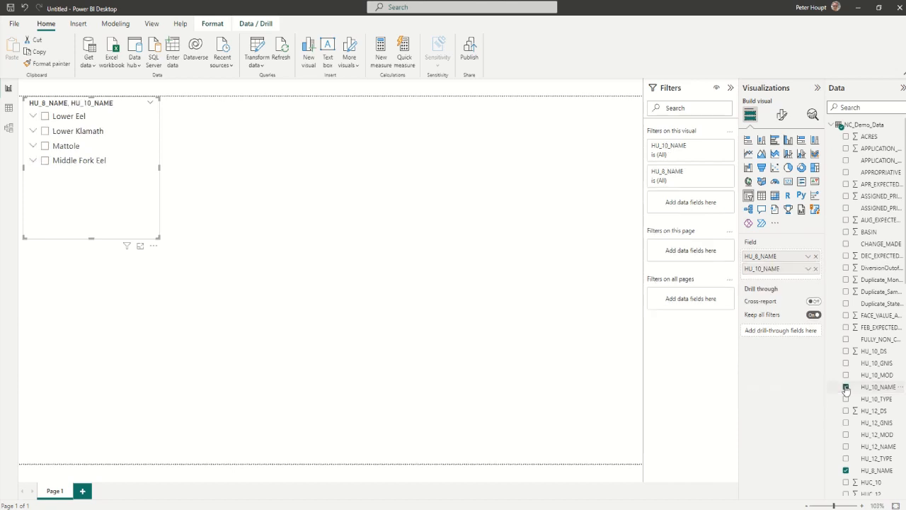
left_click(846, 447)
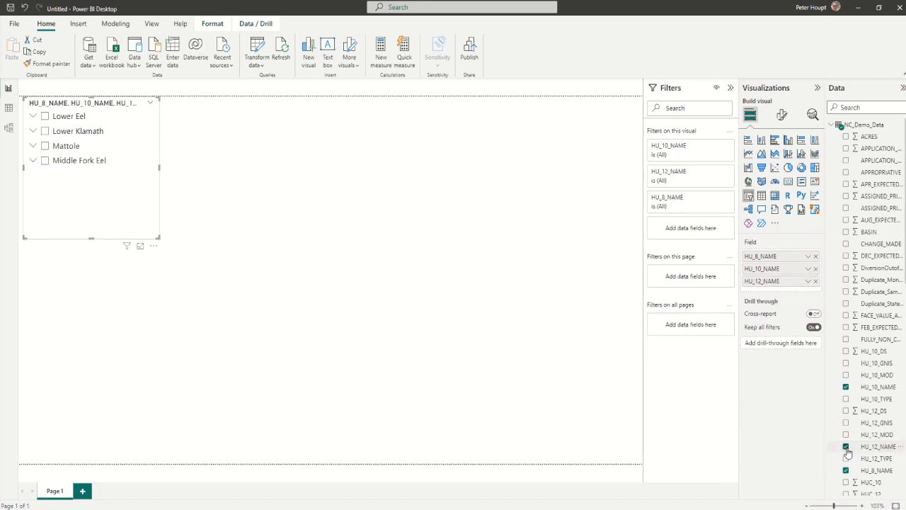
Check the nested levels under Lower Eel in the slicer, collapse them again and shorten the slicer from below
left_click(33, 117)
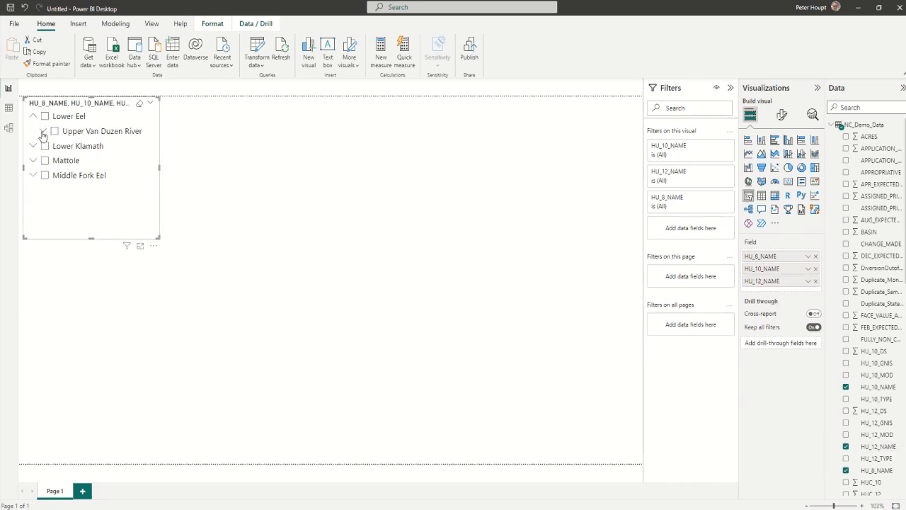
left_click(43, 133)
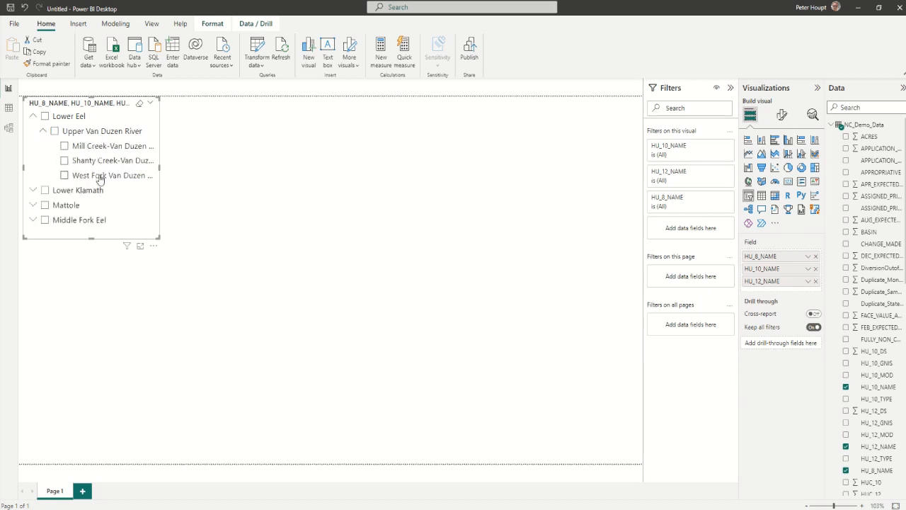
left_click(44, 132)
left_click(33, 117)
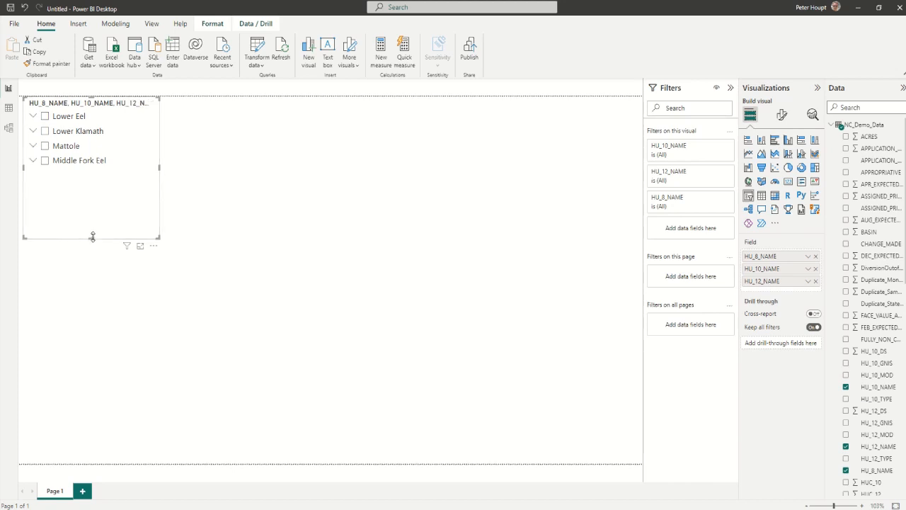
left_click_drag(92, 238, 91, 193)
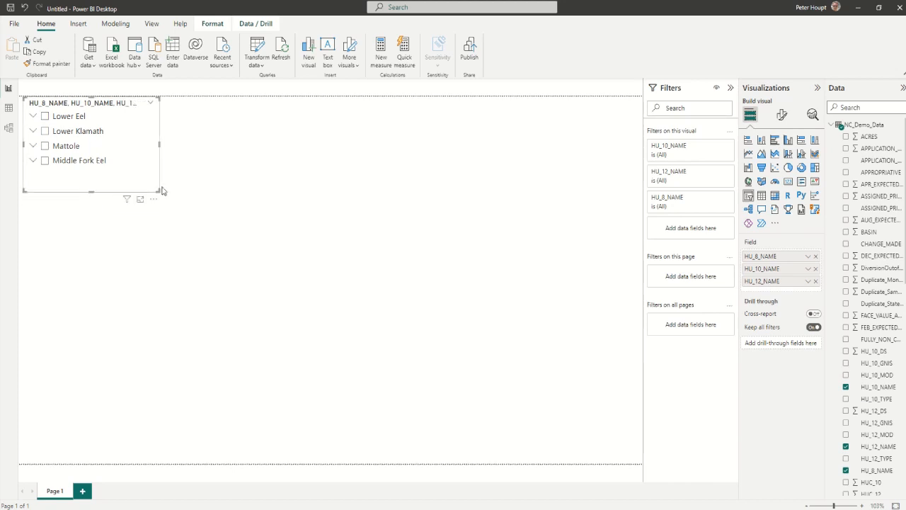
left_click(212, 289)
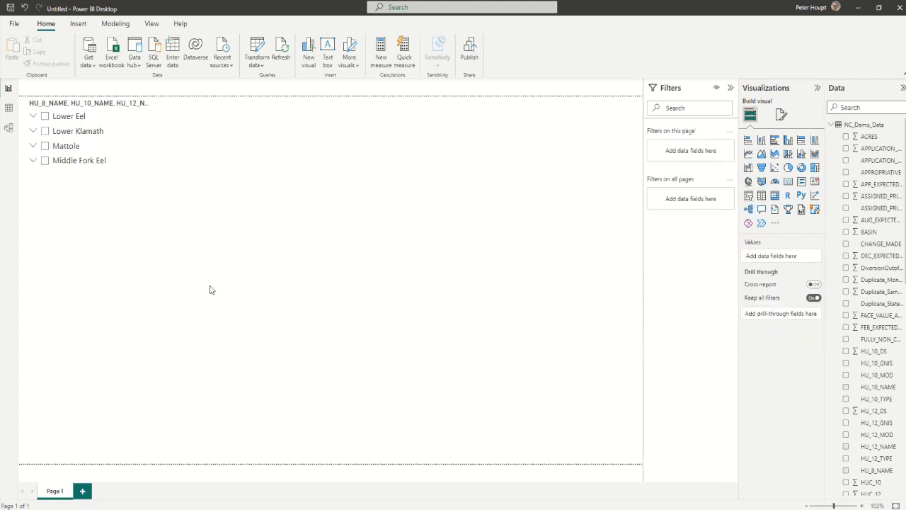
Add a second slicer for PRIMARY_BENEFICIAL_USE and extend it upward to just below the watershed slicer
left_click(749, 196)
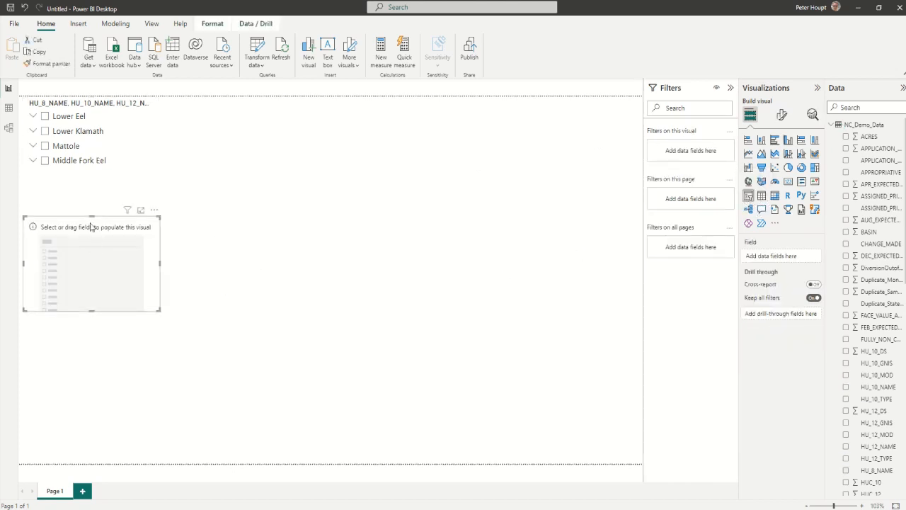
left_click_drag(90, 215, 87, 181)
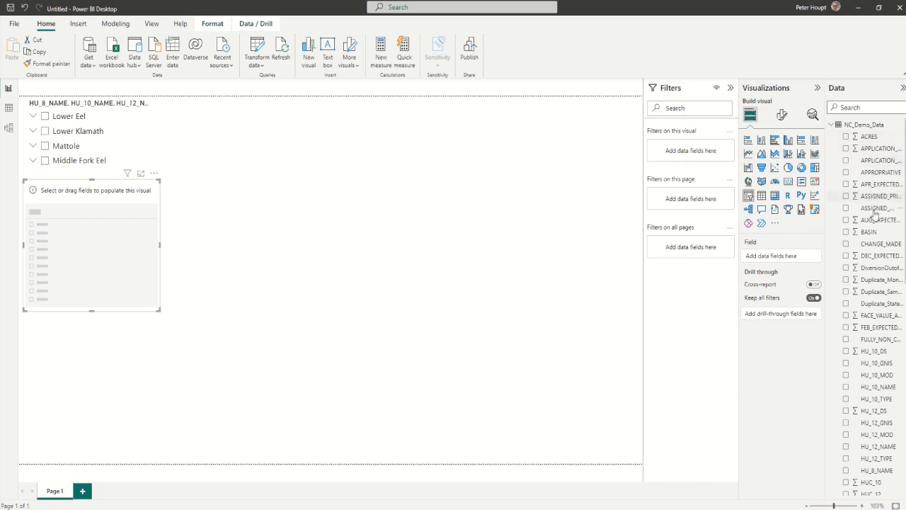
scroll(873, 227, "down", 5)
scroll(871, 242, "down", 3)
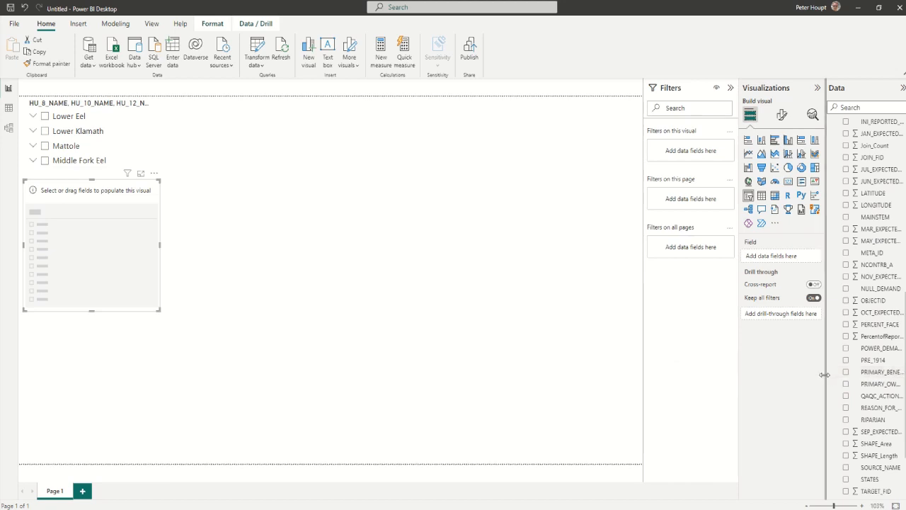
left_click_drag(825, 378, 785, 380)
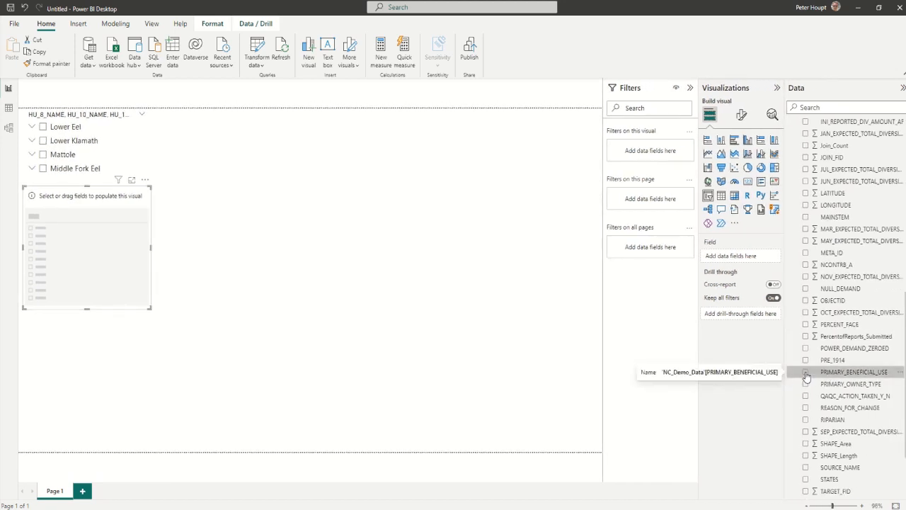
left_click(805, 373)
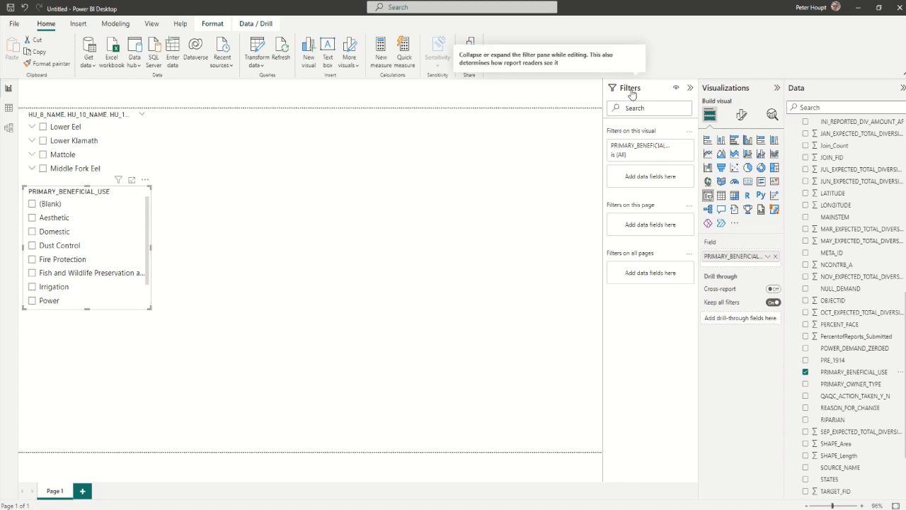
Filter the PRIMARY_BENEFICIAL_USE slicer to exclude the (Blank) value
left_click(677, 150)
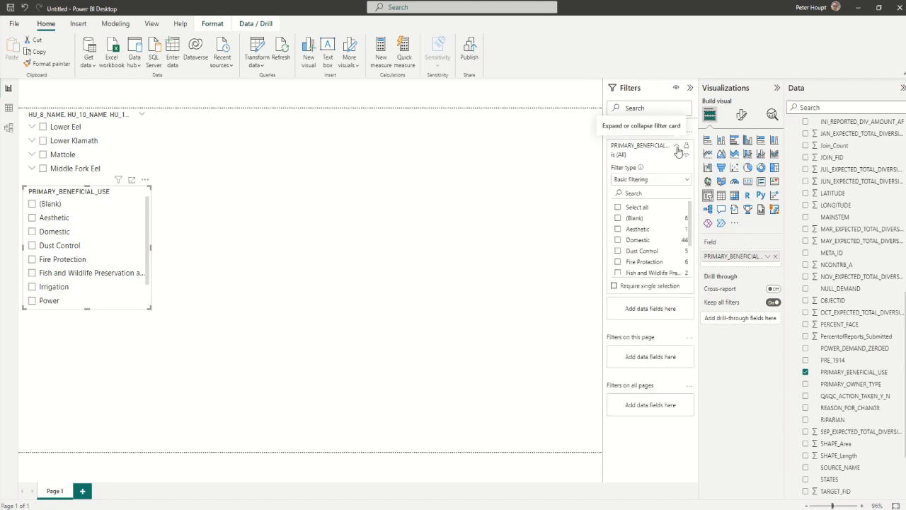
left_click(618, 218)
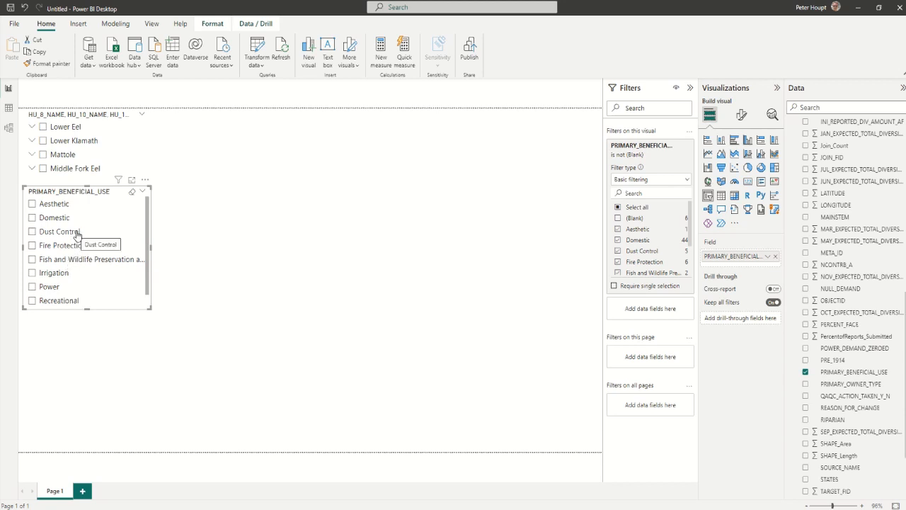
left_click(212, 314)
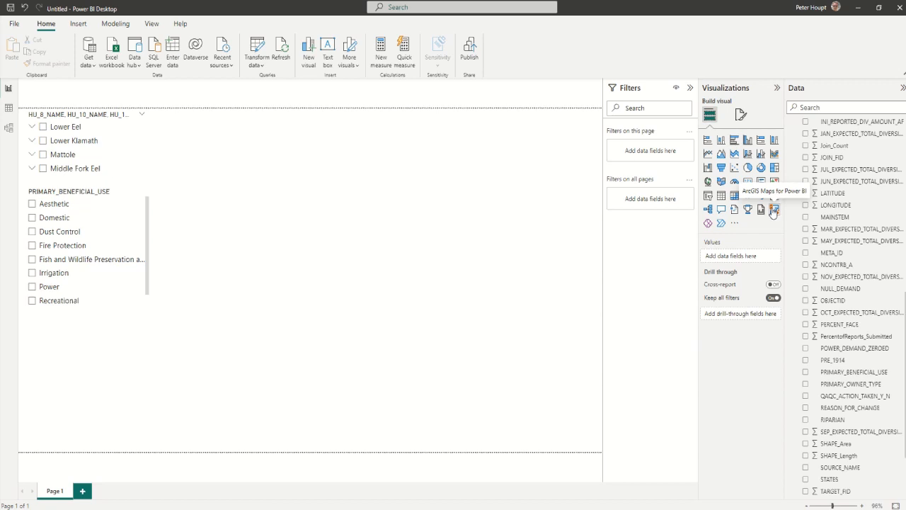
Add a Map visual below the slicers, make it slightly taller, and assign LATITUDE and LONGITUDE as its coordinates
left_click(708, 182)
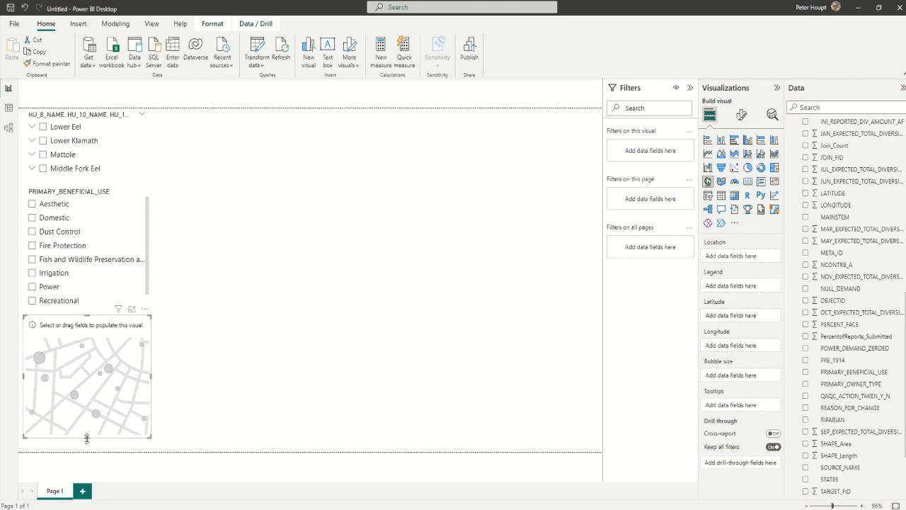
left_click_drag(87, 439, 88, 447)
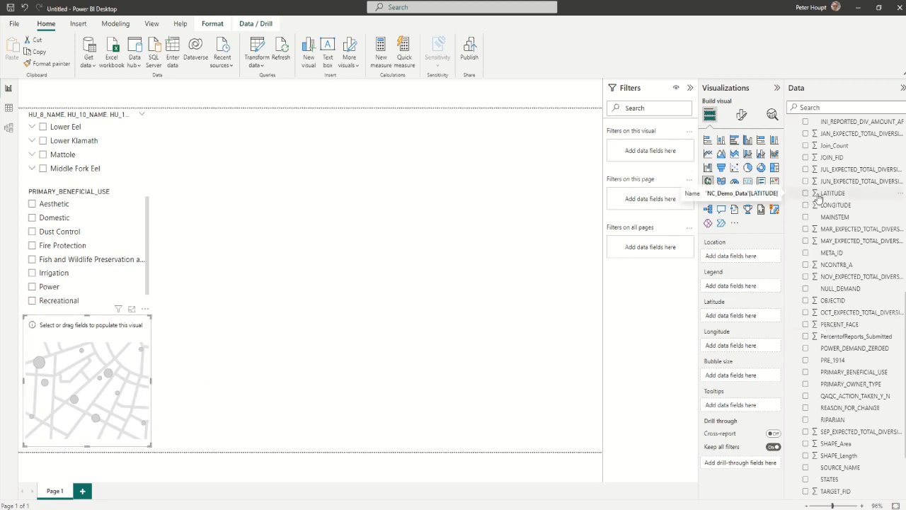
left_click_drag(820, 196, 730, 320)
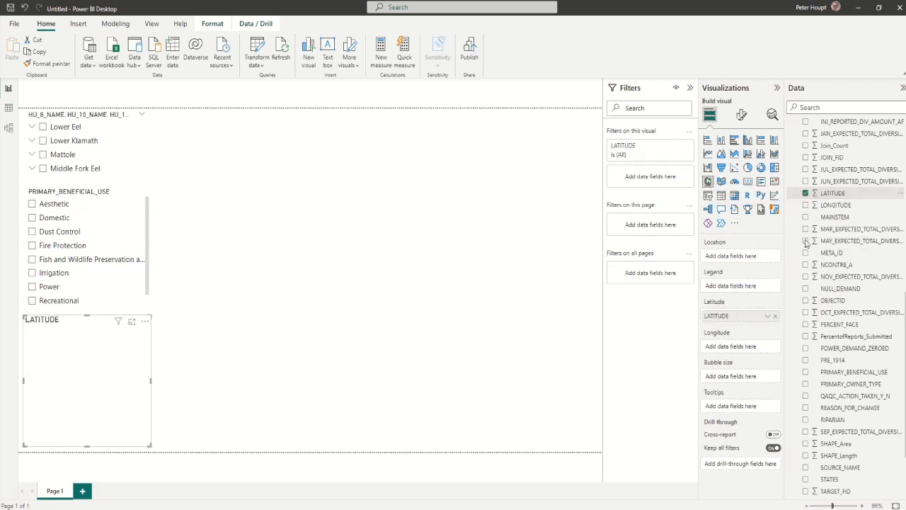
left_click_drag(832, 207, 739, 349)
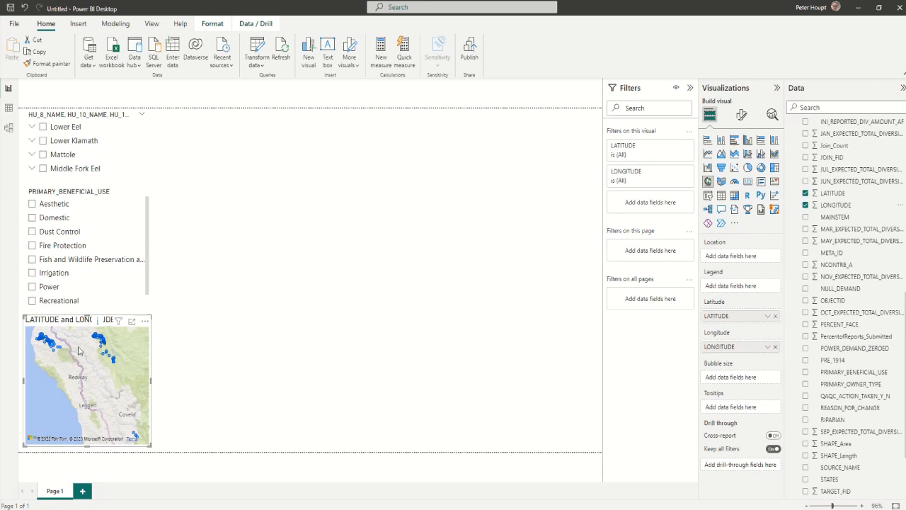
Add the APPLICATION_NUMBER field to the map's tooltips
mouse_move(50, 345)
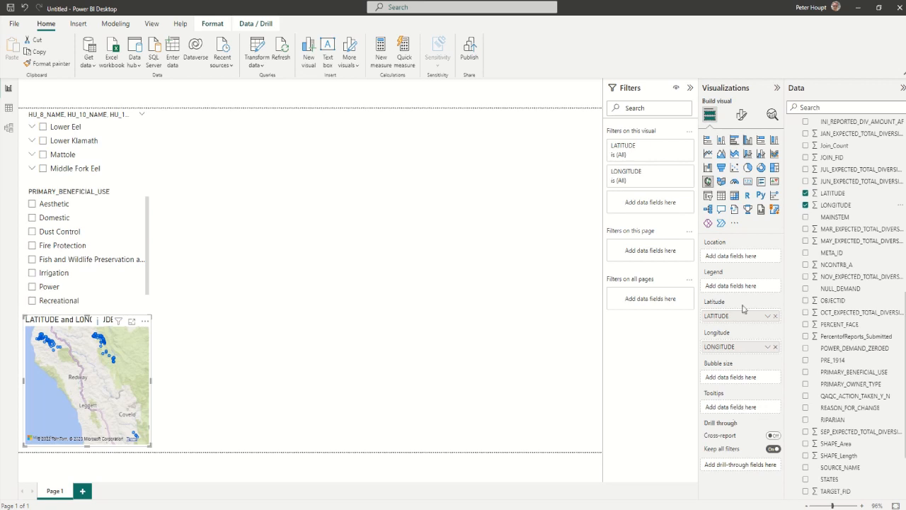
scroll(844, 388, "up", 10)
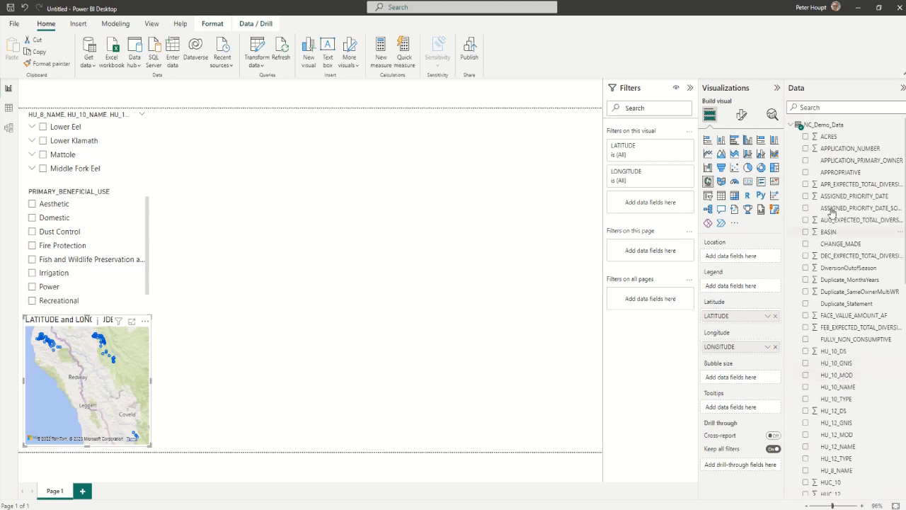
left_click_drag(835, 151, 749, 413)
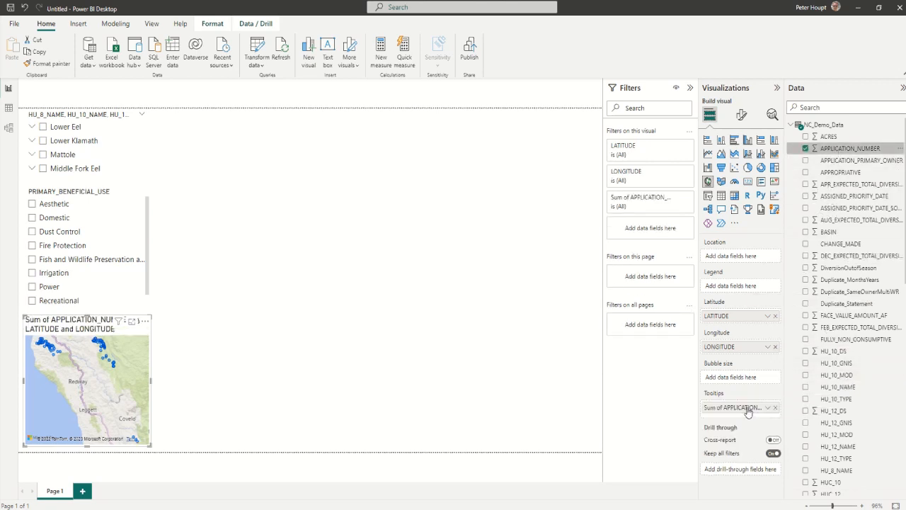
Replace APPLICATION_NUMBER with APPLICATION_PRIMARY_OWNER in the map's tooltips
mouse_move(104, 360)
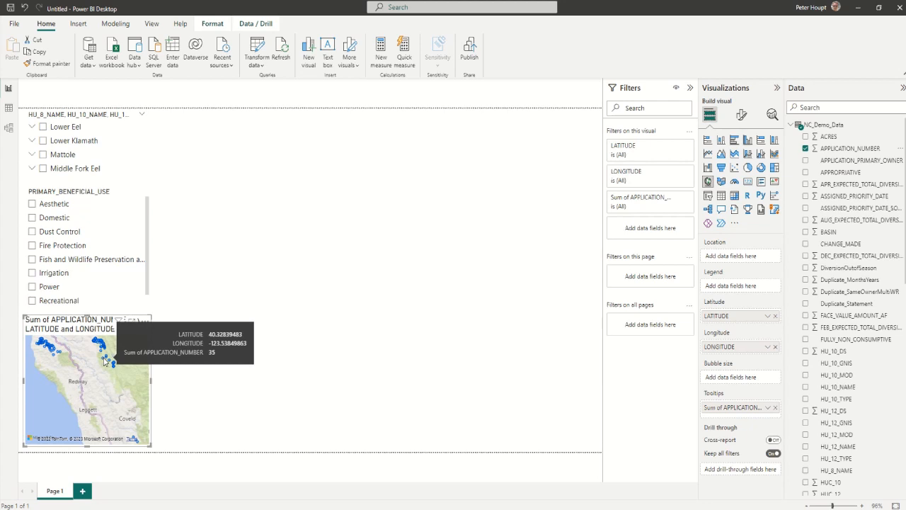
left_click(768, 407)
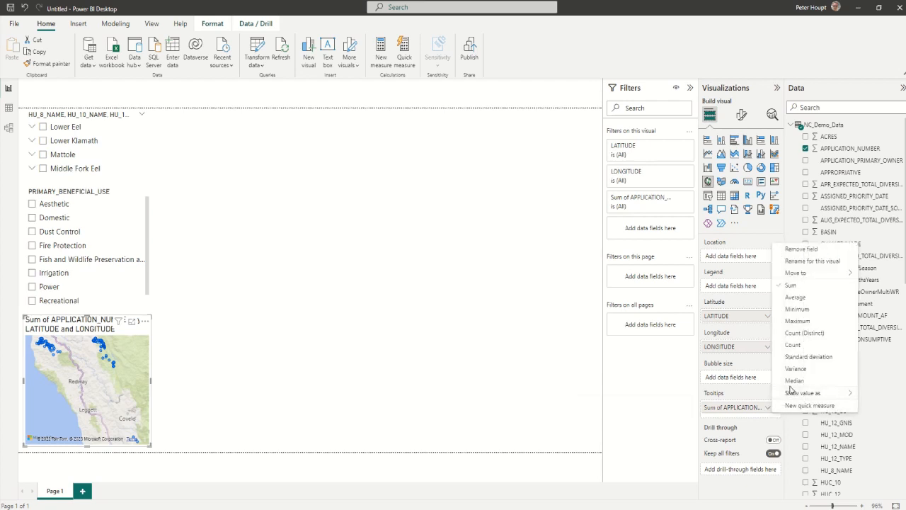
mouse_move(792, 395)
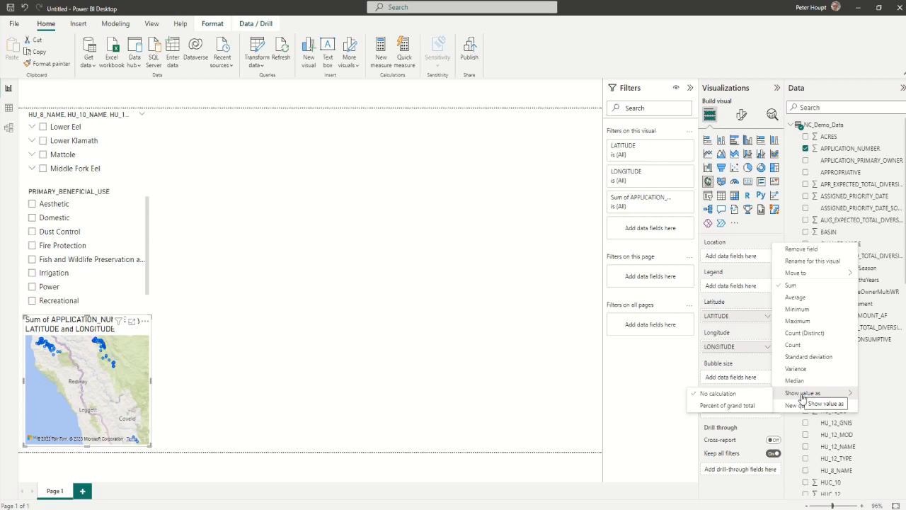
mouse_move(310, 6)
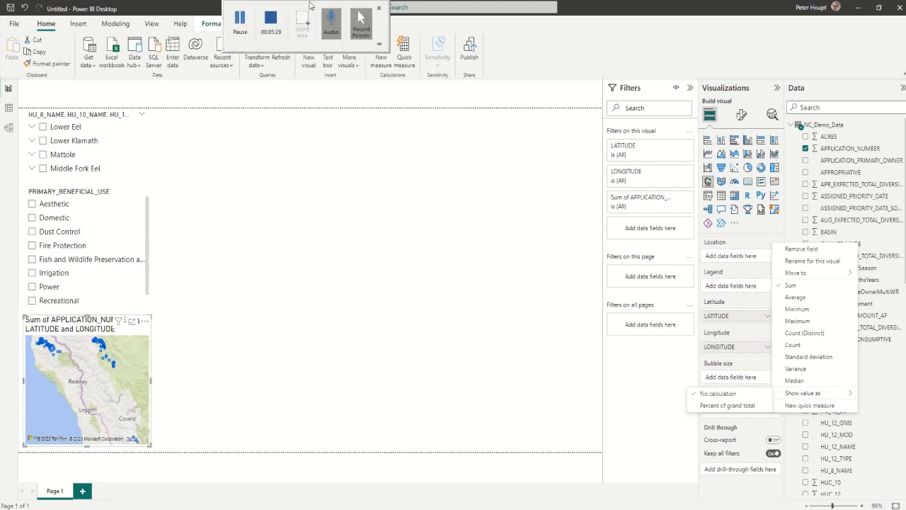
left_click(241, 21)
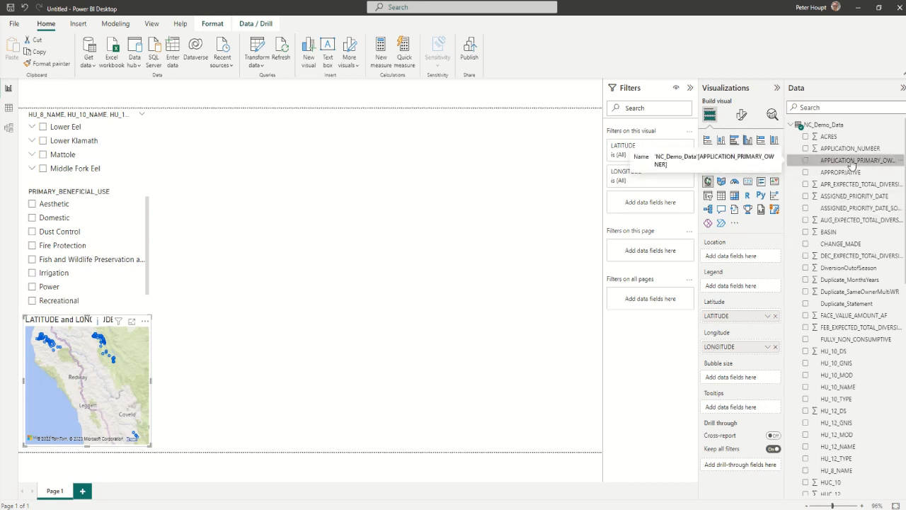
left_click_drag(853, 165, 742, 409)
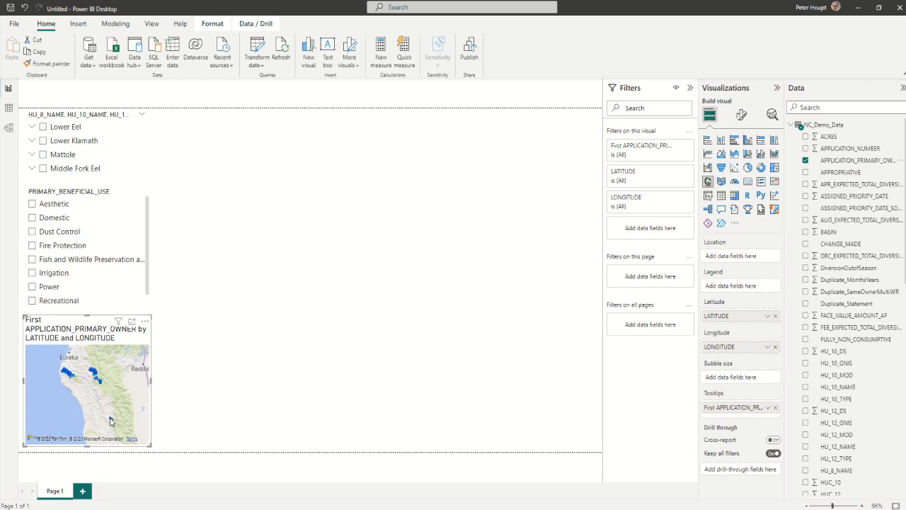
mouse_move(110, 421)
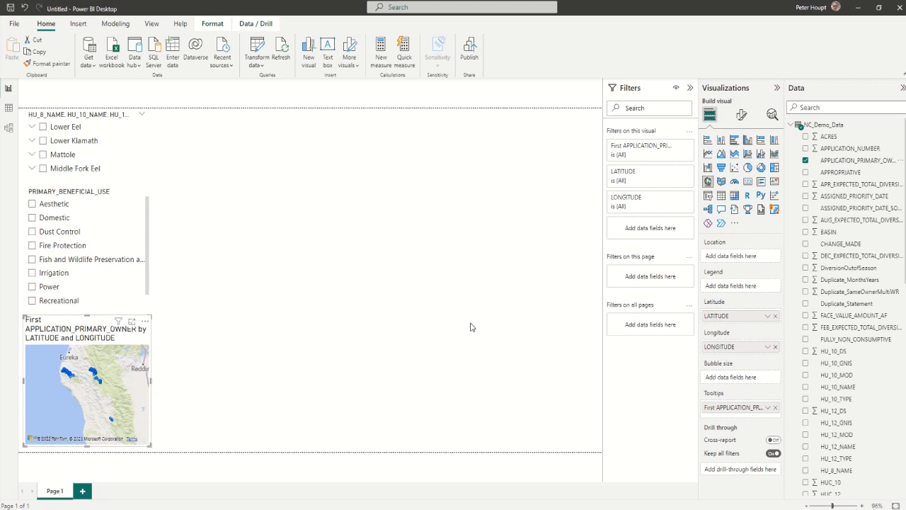
mouse_move(242, 24)
Add a Table visual beside the map and widen it to the right edge of the report page
left_click(414, 341)
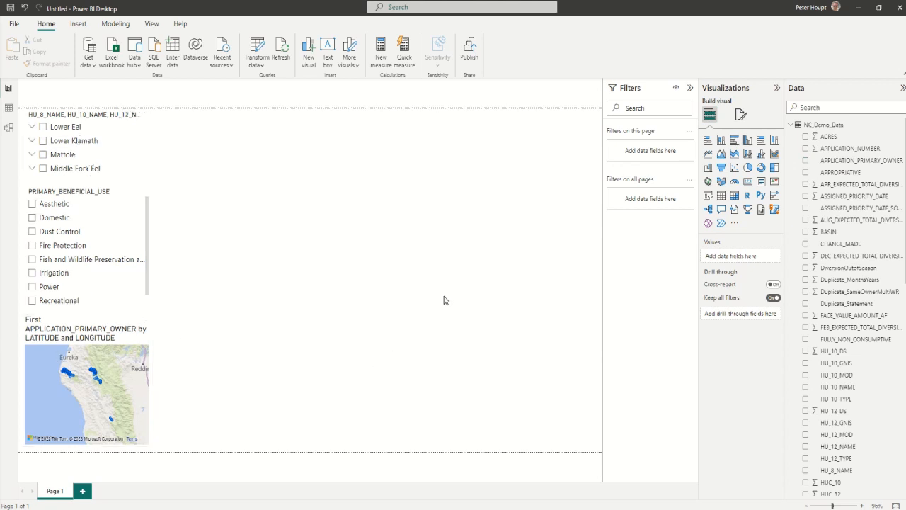
left_click(721, 194)
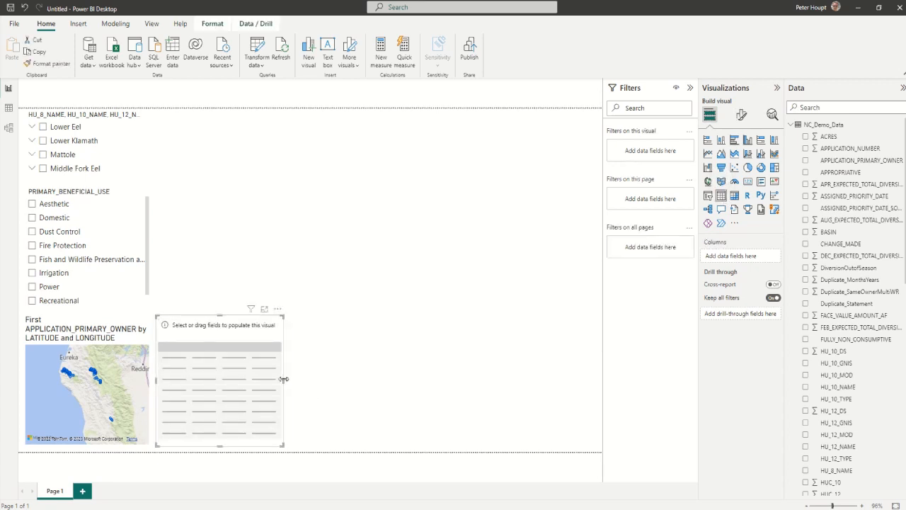
left_click_drag(283, 379, 601, 380)
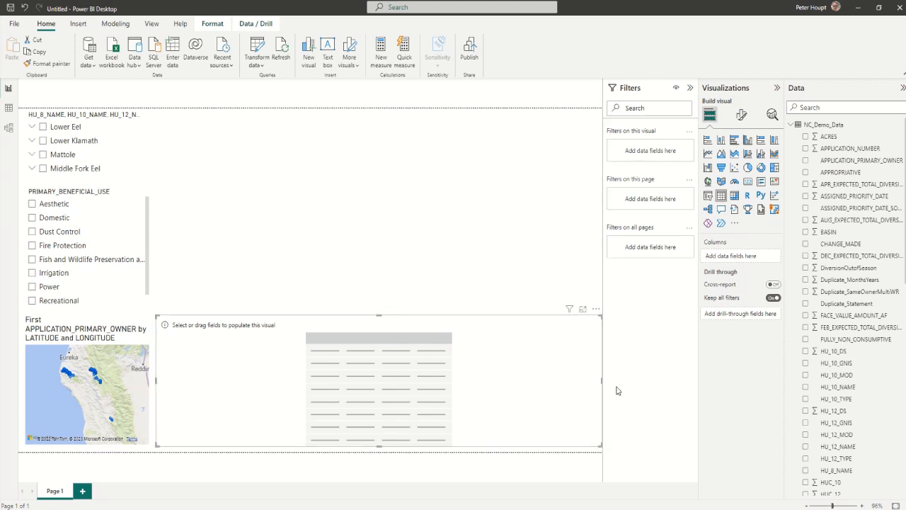
Add APPLICATION_NUMBER, APPLICATION_PRIMARY_OWNER, WATER_RIGHT_TYPE and HU_12_NAME as columns of the table
left_click(806, 149)
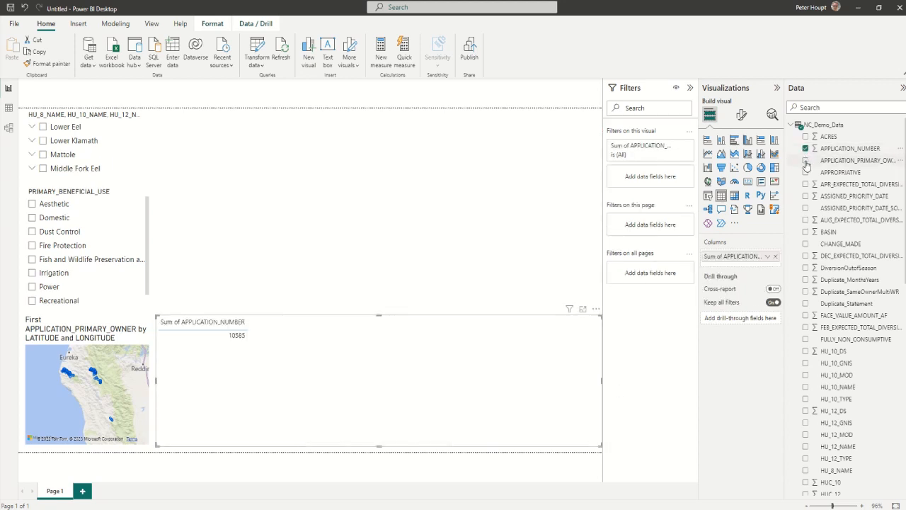
left_click(805, 163)
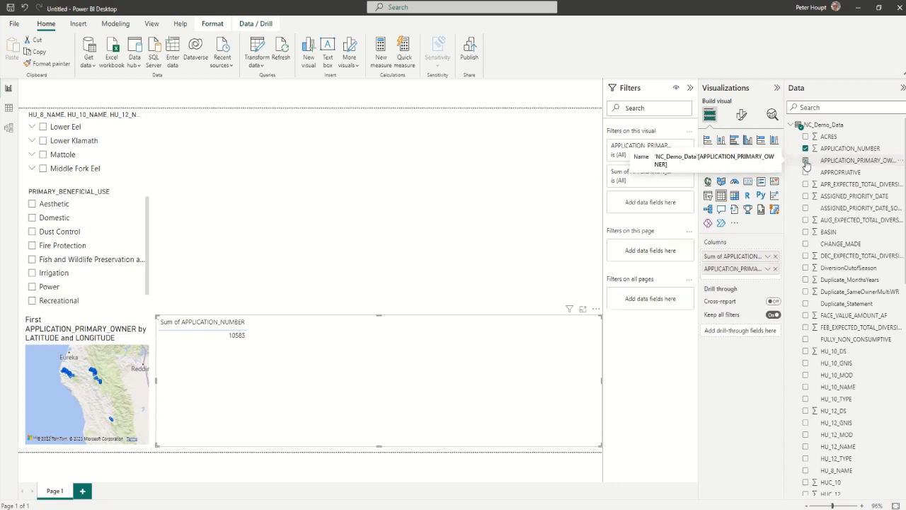
scroll(820, 297, "down", 8)
scroll(822, 304, "down", 5)
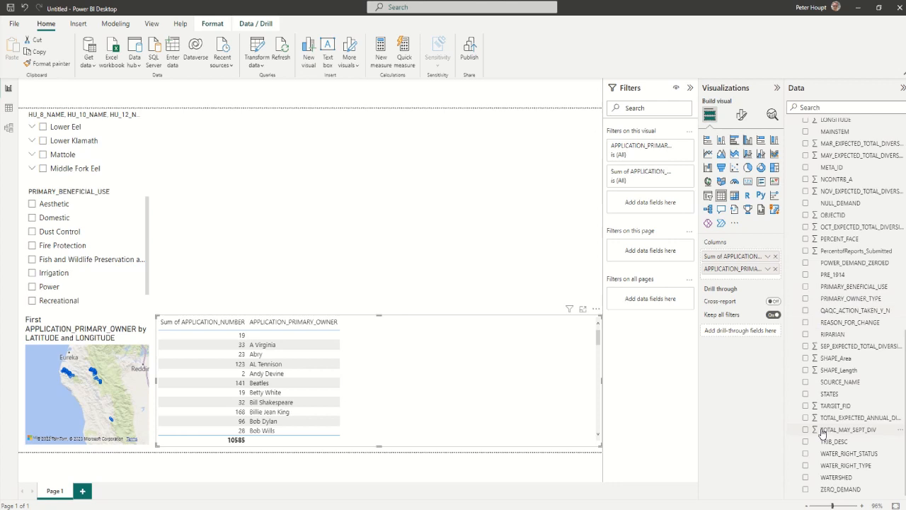
left_click(806, 466)
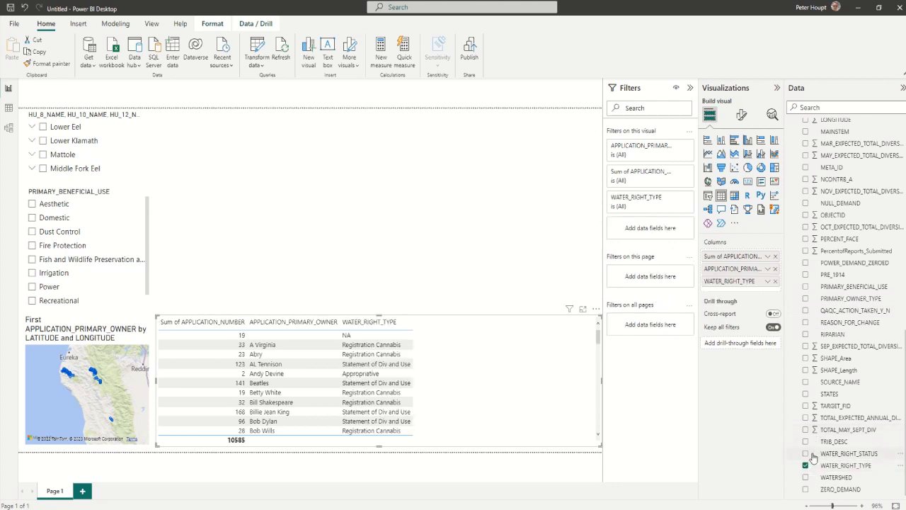
scroll(811, 461, "up", 2)
scroll(813, 458, "up", 3)
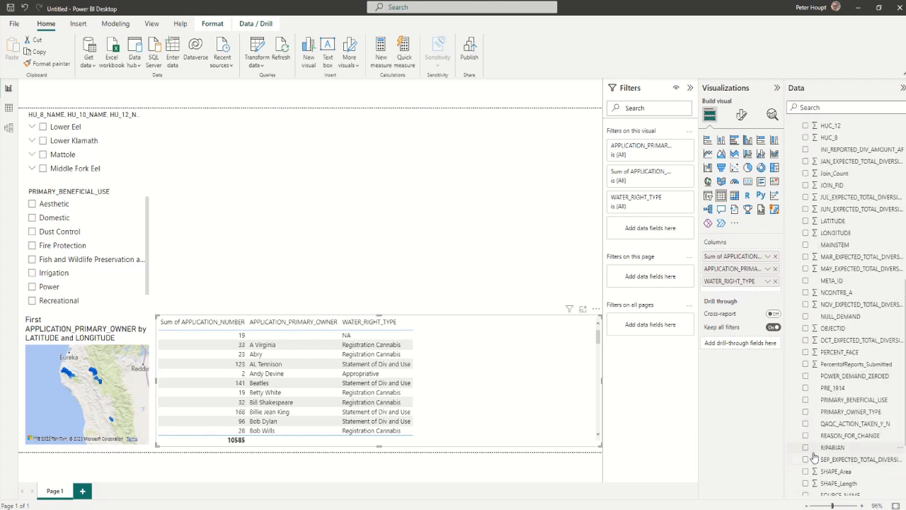
scroll(814, 457, "up", 3)
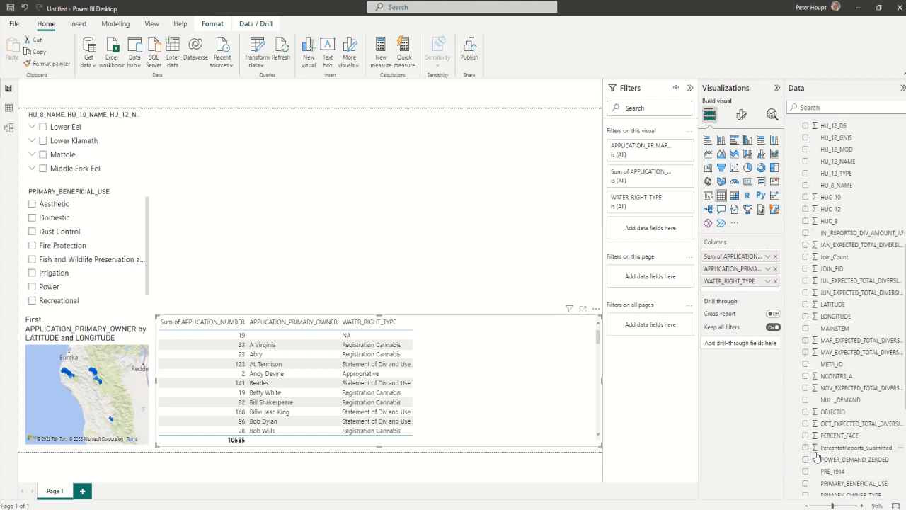
scroll(817, 457, "up", 5)
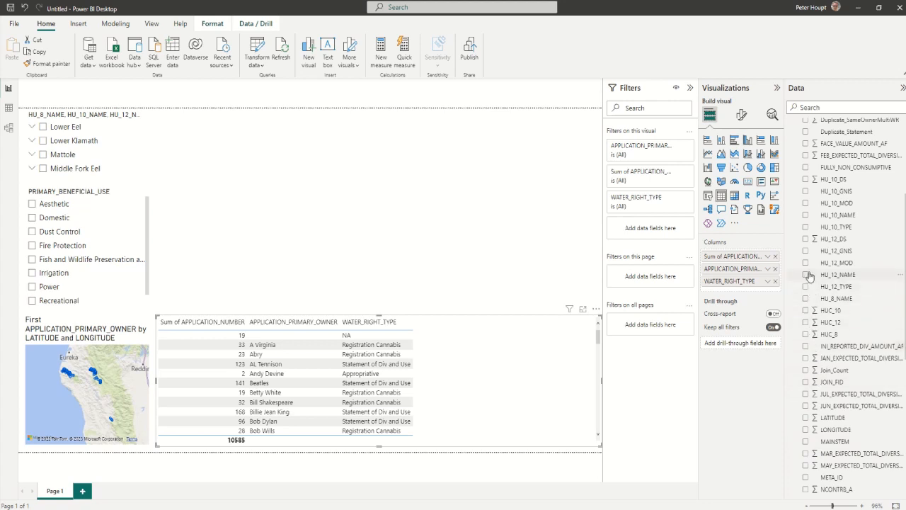
left_click(806, 275)
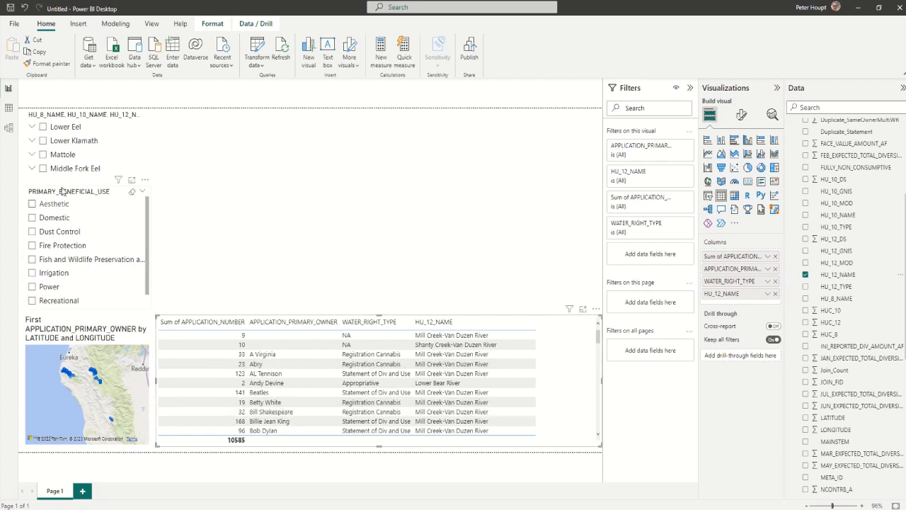
Test the watershed slicer by filtering to Lower Eel, look through the table rows, and clear the selection
left_click(43, 127)
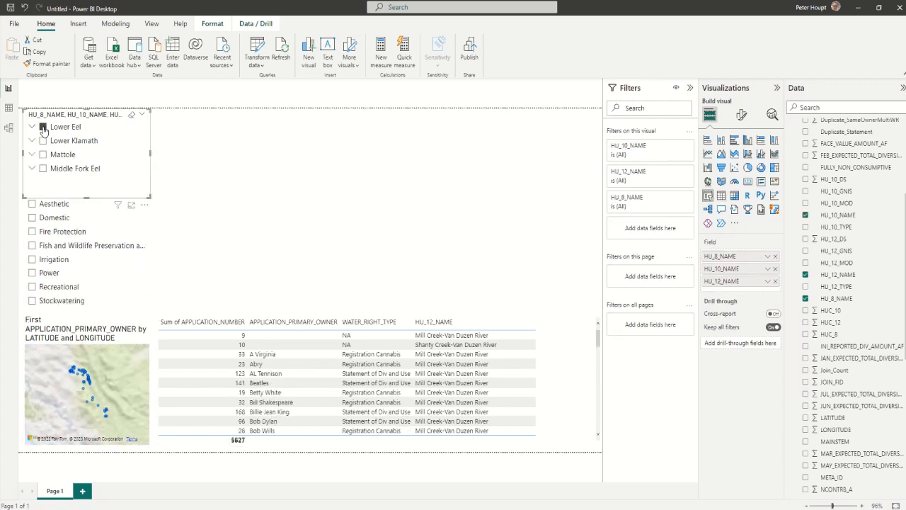
scroll(307, 391, "down", 10)
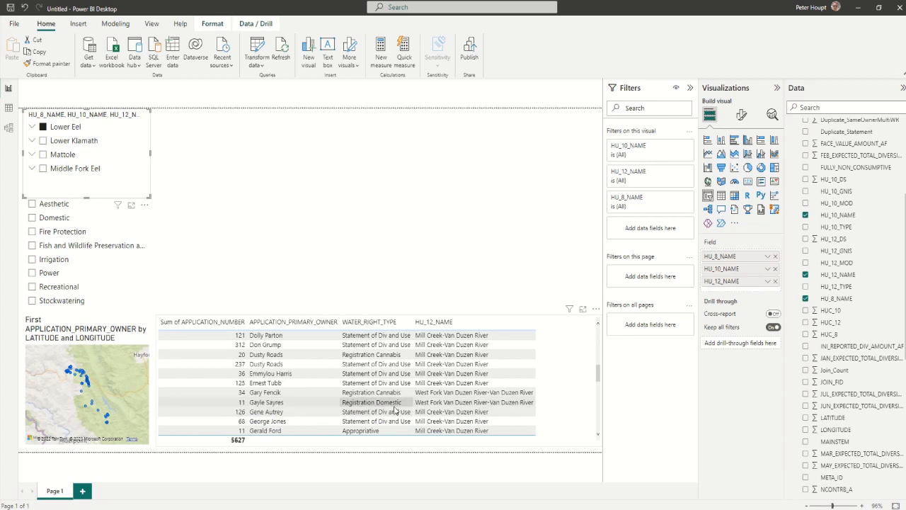
scroll(396, 413, "down", 3)
scroll(396, 412, "up", 4)
scroll(396, 412, "up", 5)
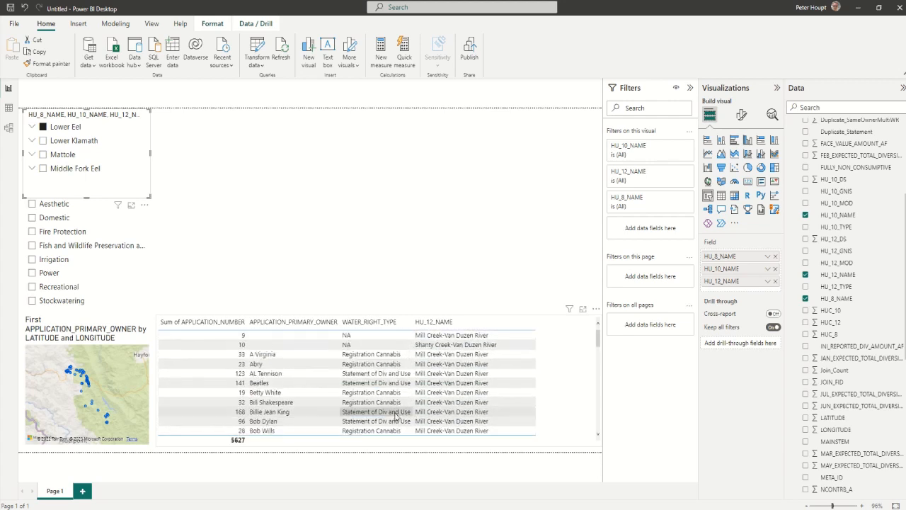
left_click(43, 127)
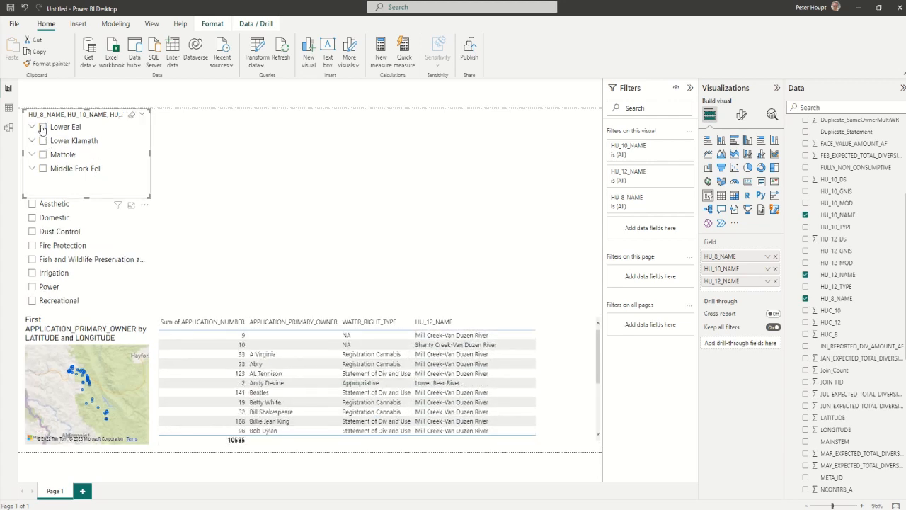
Filter the report to Middle Fork Eel to check the map and table, and clear the slicer selection
left_click(43, 169)
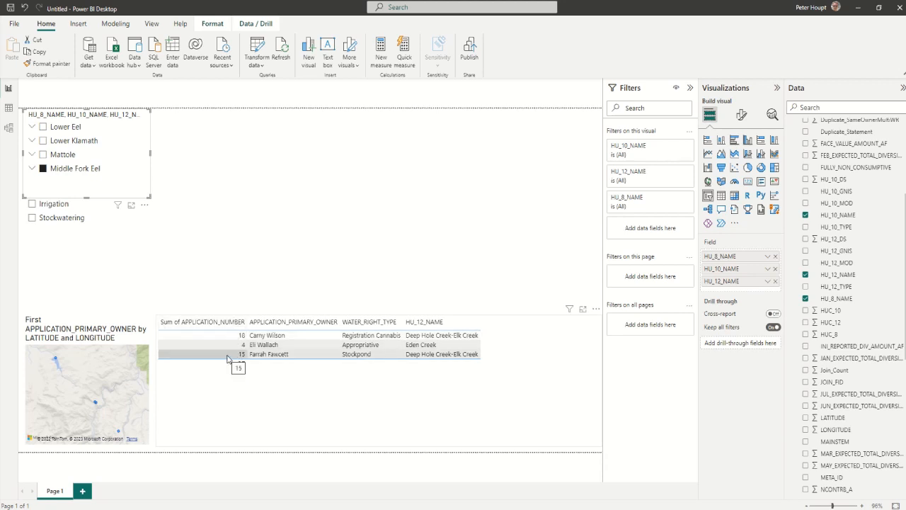
left_click(42, 172)
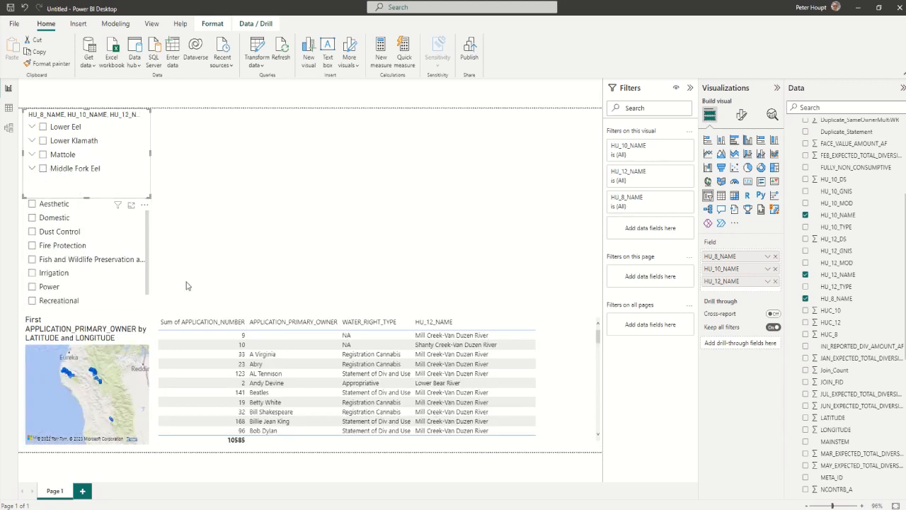
left_click(390, 251)
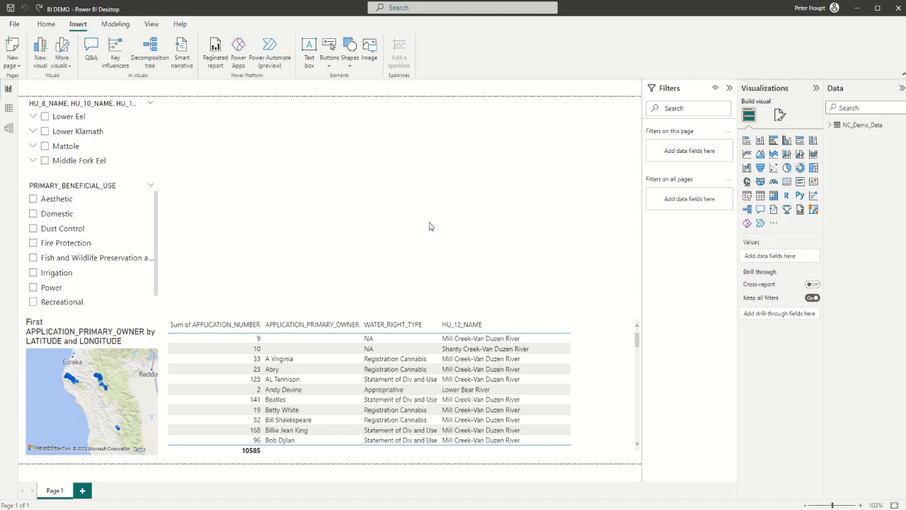
Set the page's canvas background image to water bkgrd3 from the Backgrounds folder in Pictures
left_click(780, 115)
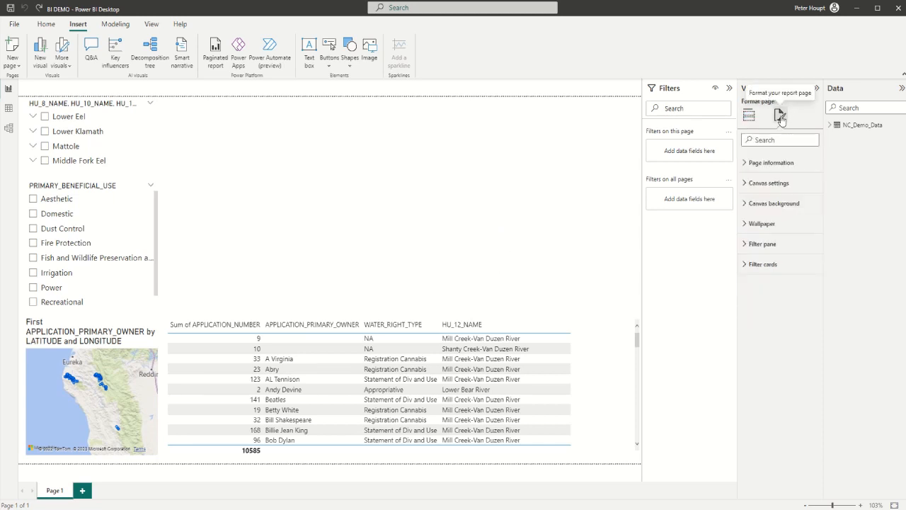
left_click(746, 204)
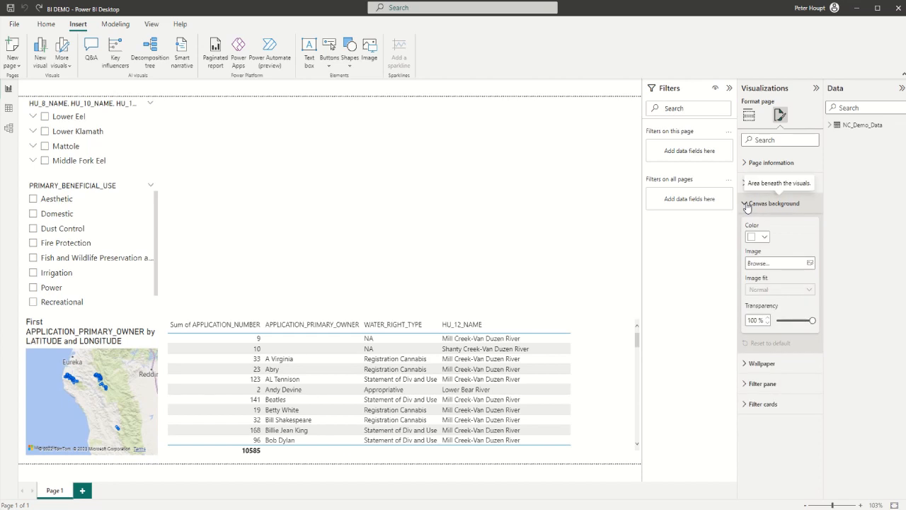
left_click(810, 264)
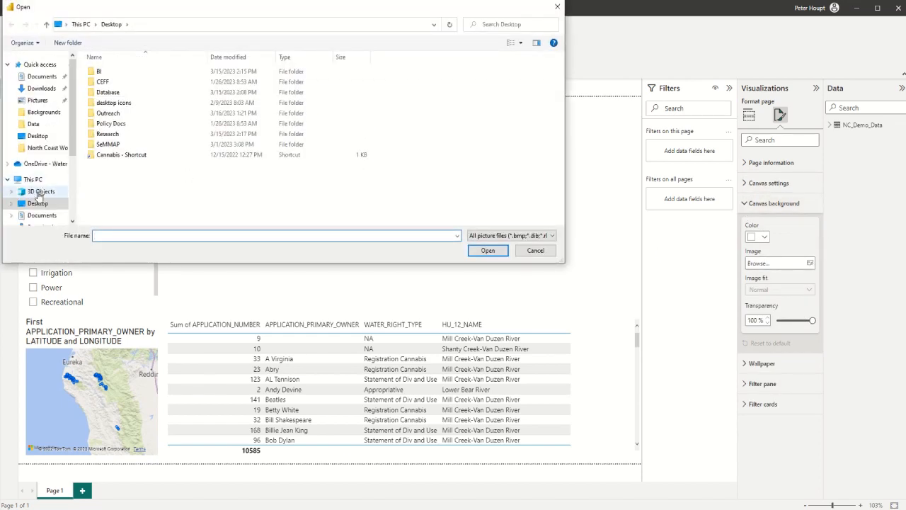
scroll(39, 199, "down", 1)
left_click(36, 219)
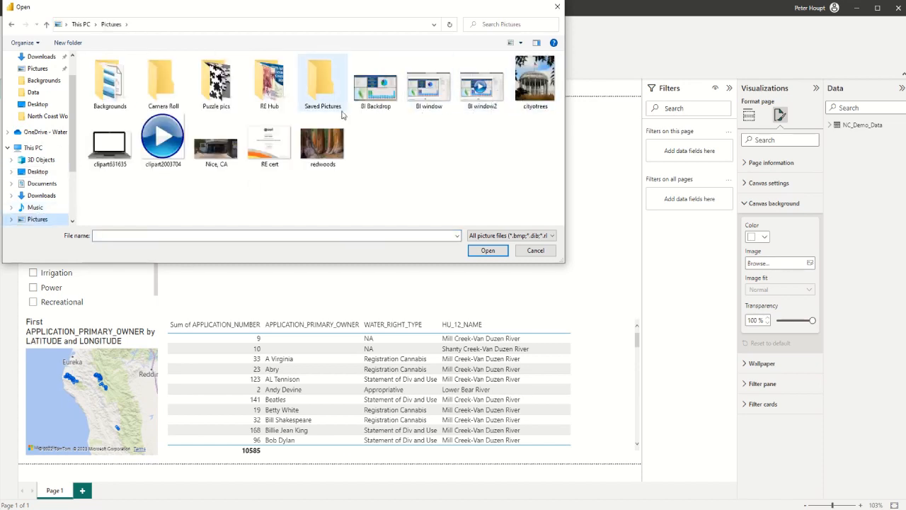
double_click(127, 95)
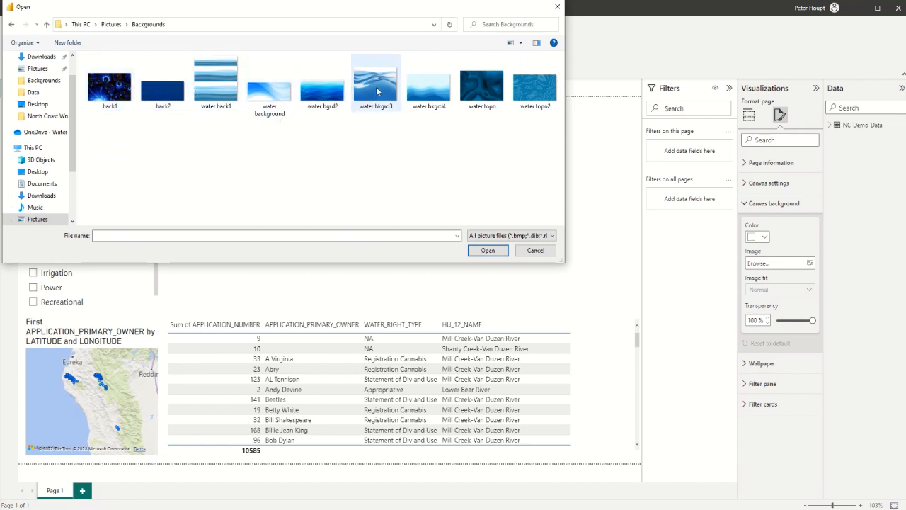
double_click(376, 91)
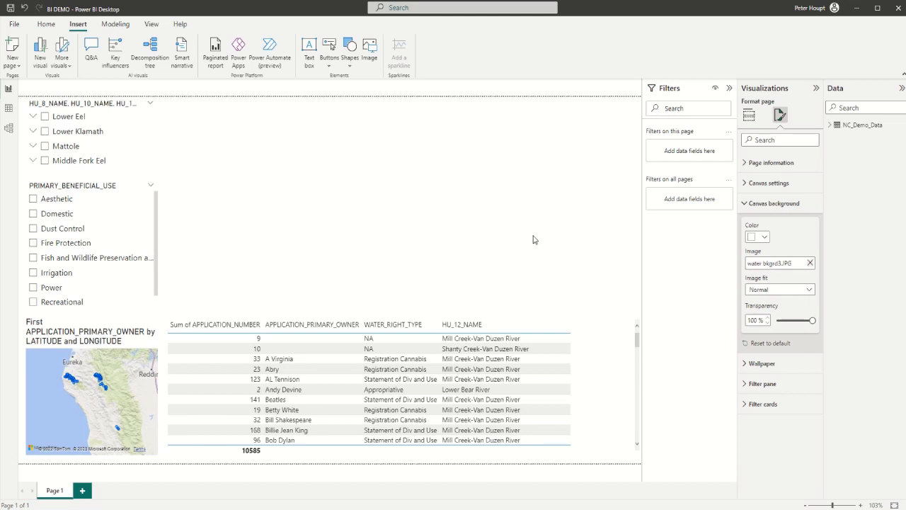
Set the canvas background transparency to 0% and its image fit to Fill
left_click_drag(812, 319, 775, 319)
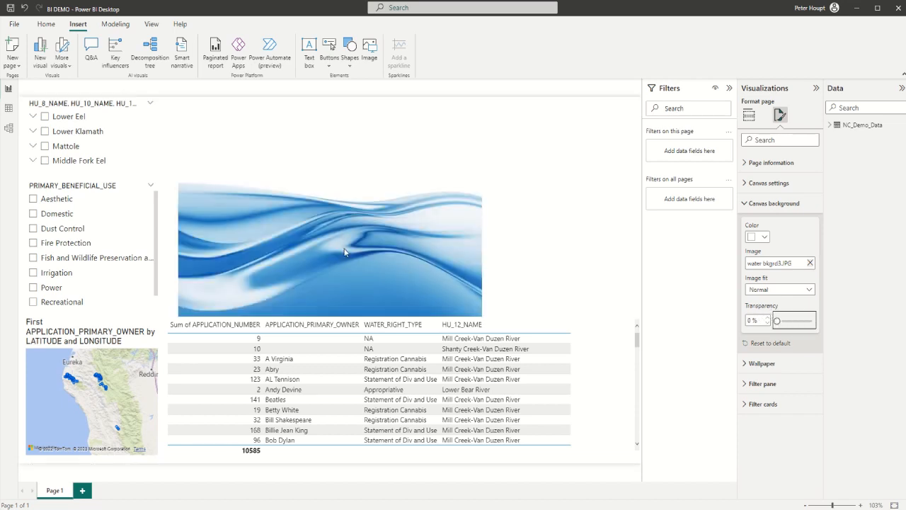
left_click(808, 292)
left_click(752, 325)
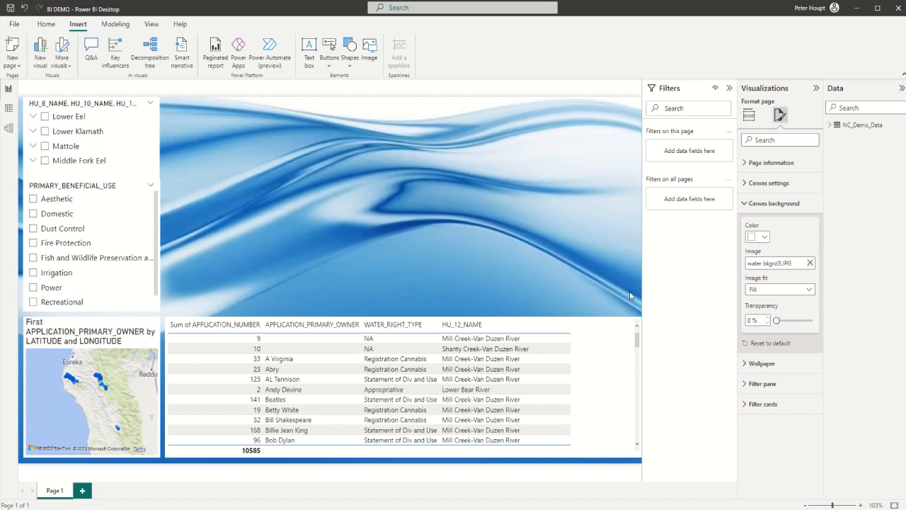
Try a light gray background behind the value rows of the HU_8_NAME watershed slicer, and undo it
left_click(136, 147)
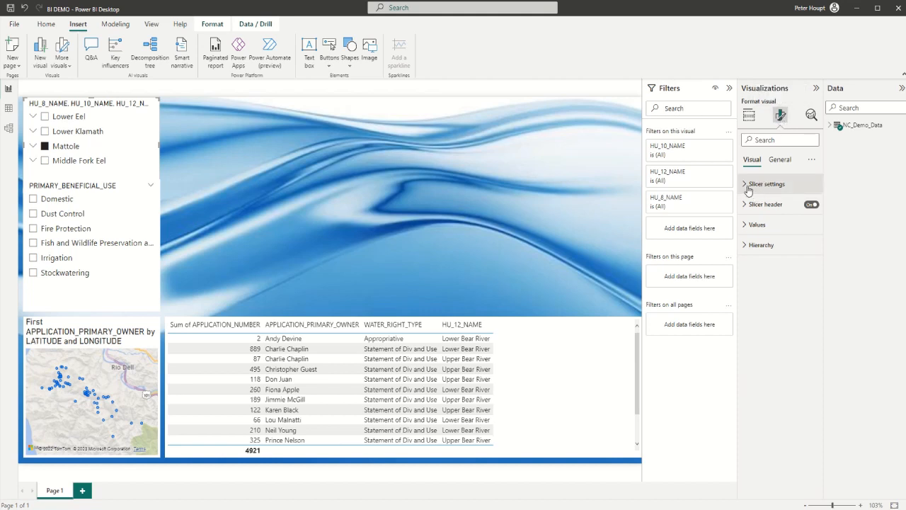
left_click(746, 225)
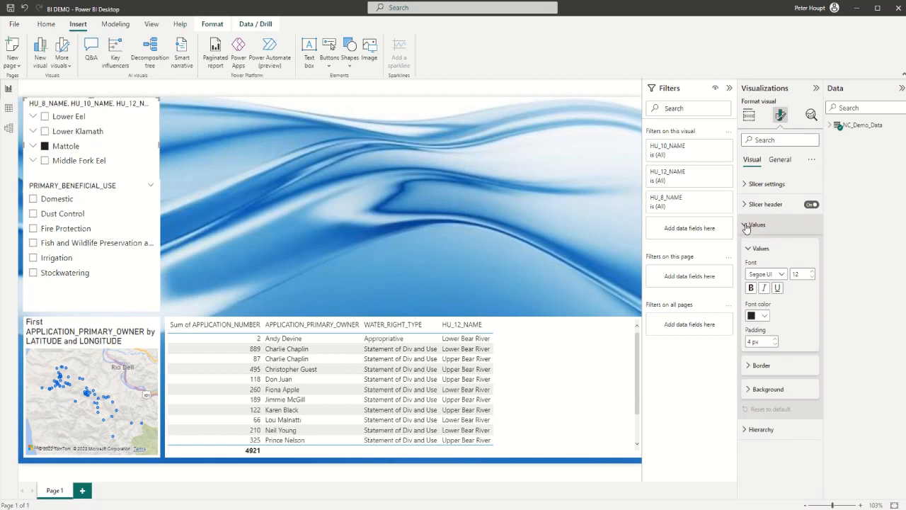
left_click(750, 391)
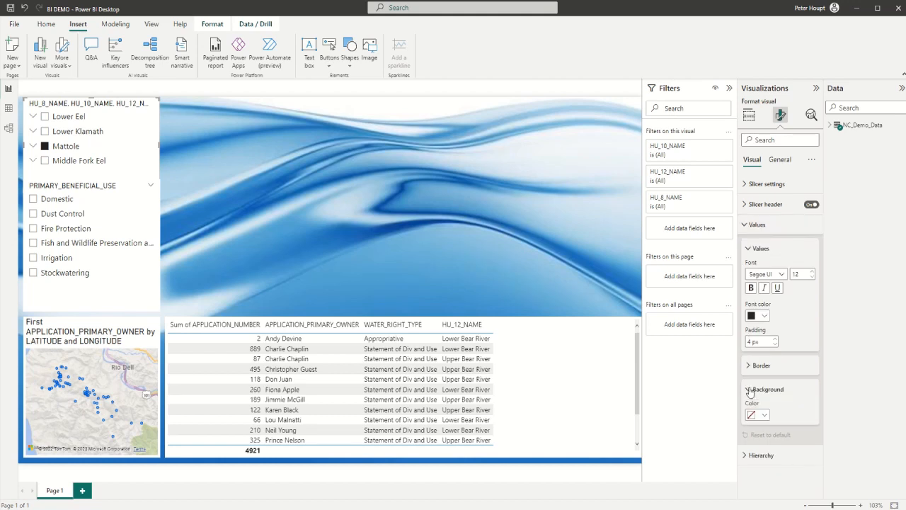
left_click(752, 414)
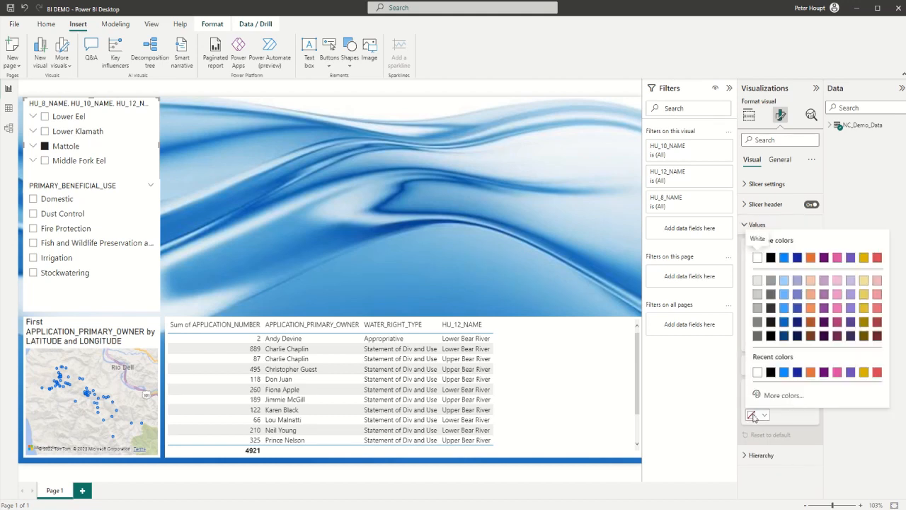
left_click(759, 281)
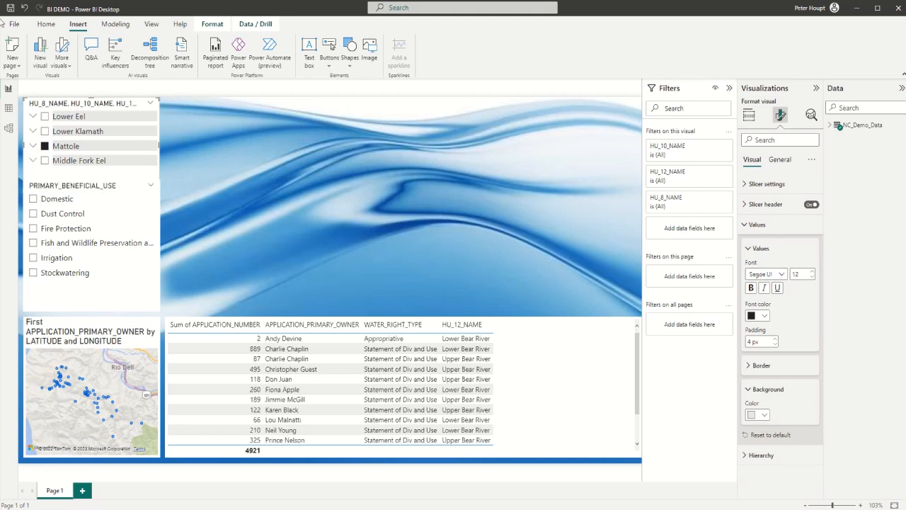
left_click(24, 9)
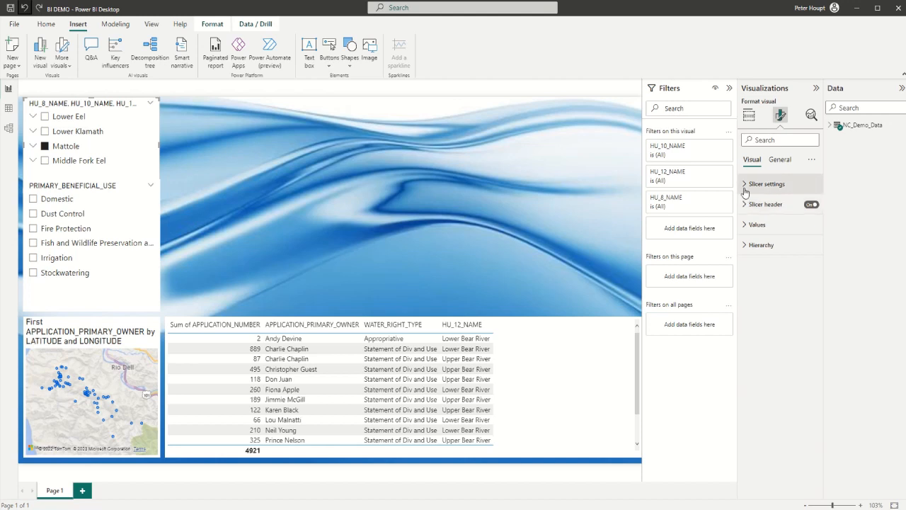
Give the whole watershed slicer a light gray background effect and a black visual border with 10 px rounded corners
left_click(779, 159)
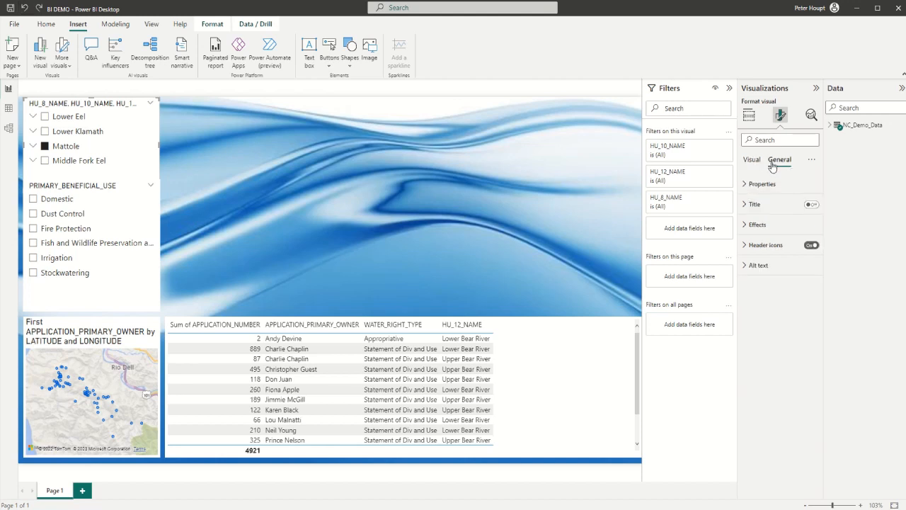
left_click(754, 224)
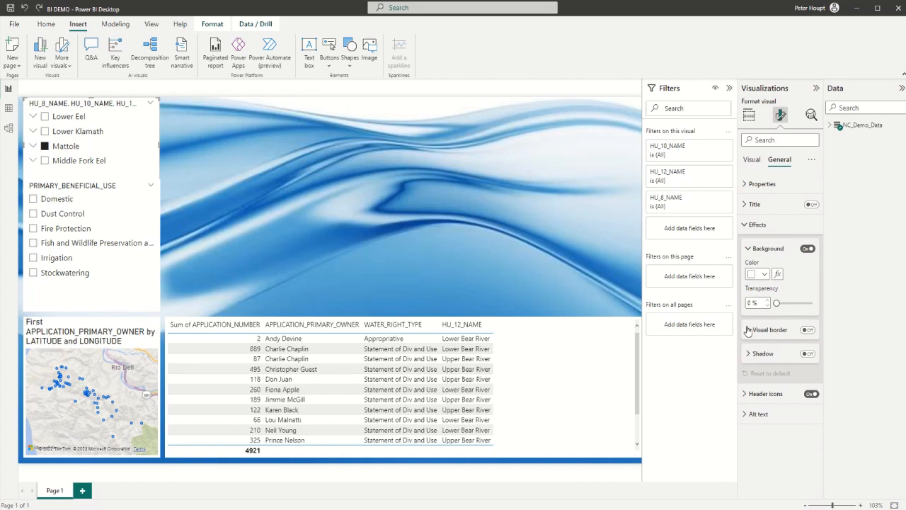
left_click(756, 274)
left_click(758, 331)
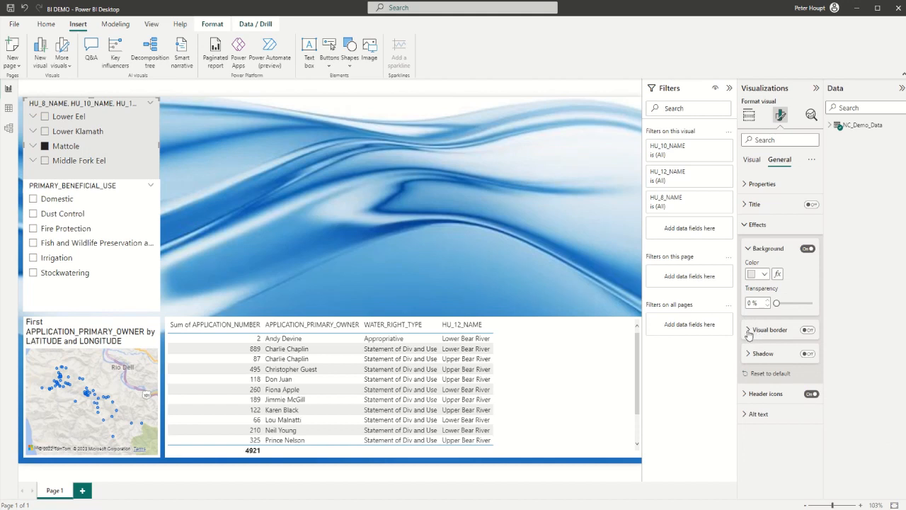
left_click(808, 330)
left_click(750, 331)
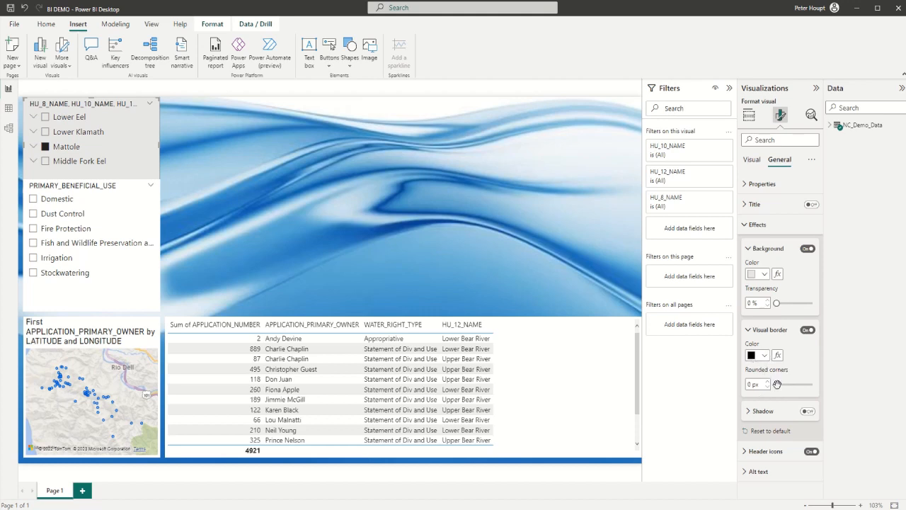
left_click_drag(776, 383, 788, 384)
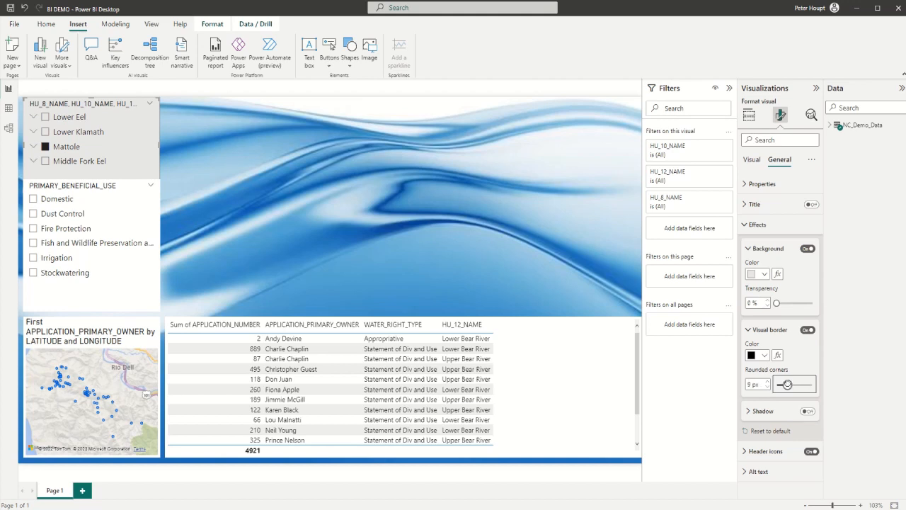
left_click_drag(788, 385, 789, 385)
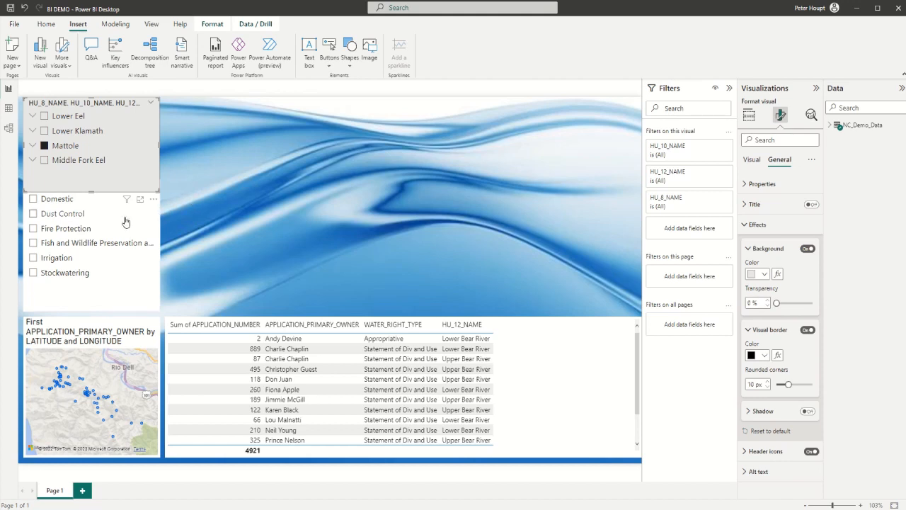
Lower the upper edge of the PRIMARY_BENEFICIAL_USE slicer below the watershed slicer, and clear the Mattole and Dust Control selections
left_click(62, 214)
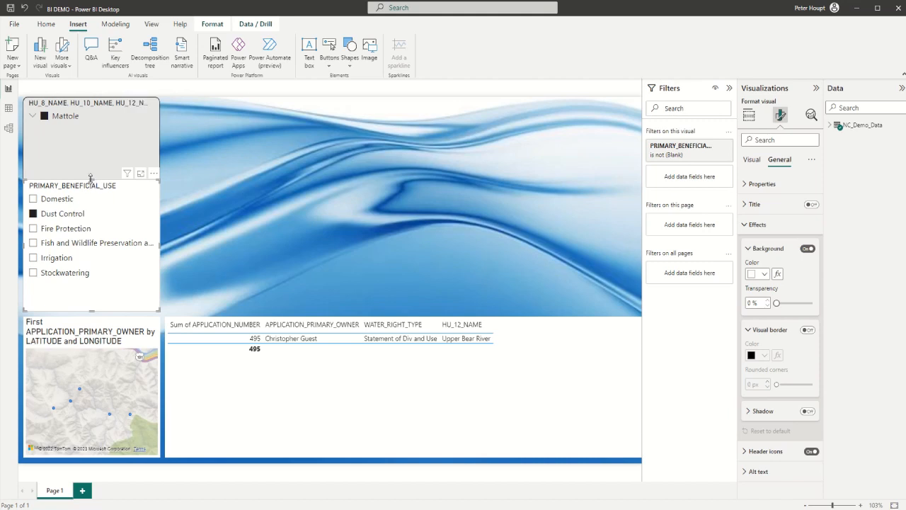
left_click_drag(90, 182, 92, 201)
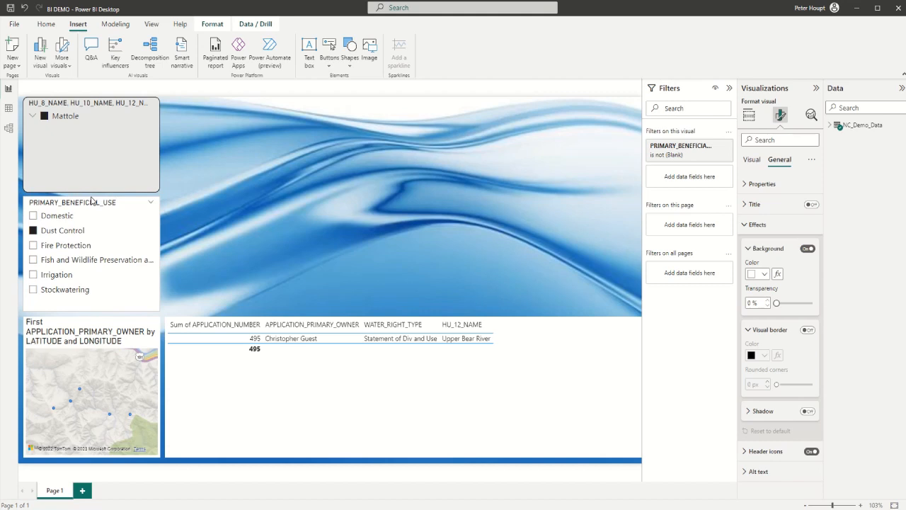
left_click(44, 116)
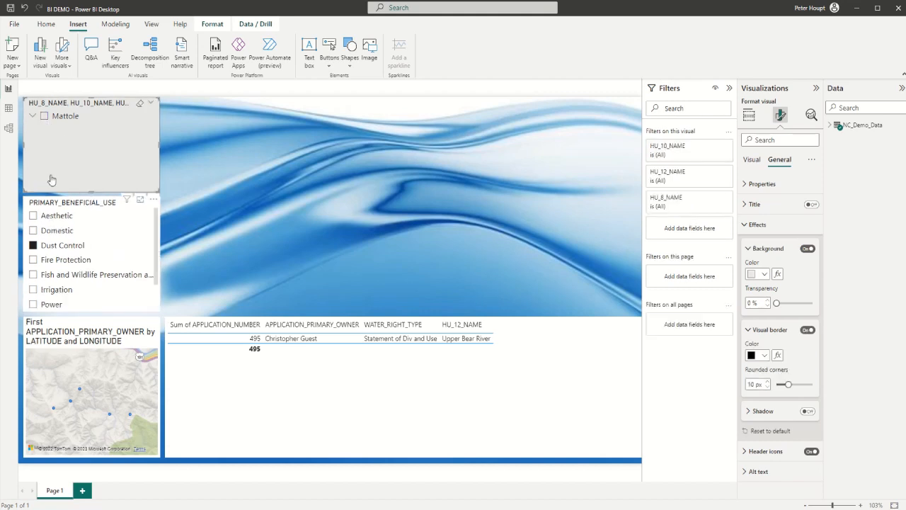
left_click(33, 245)
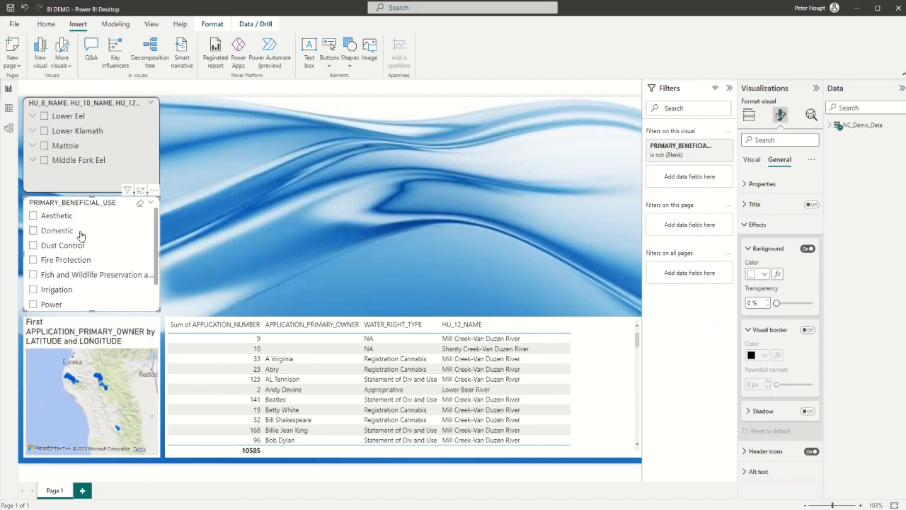
Give the PRIMARY_BENEFICIAL_USE slicer a light gray background at 0% transparency and a visual border with 11 px rounded corners
left_click(123, 232)
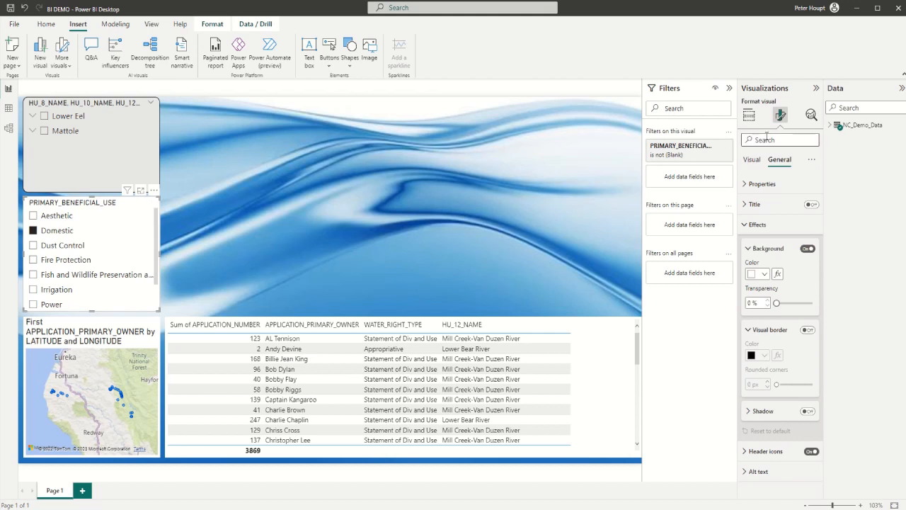
left_click(765, 276)
left_click(757, 335)
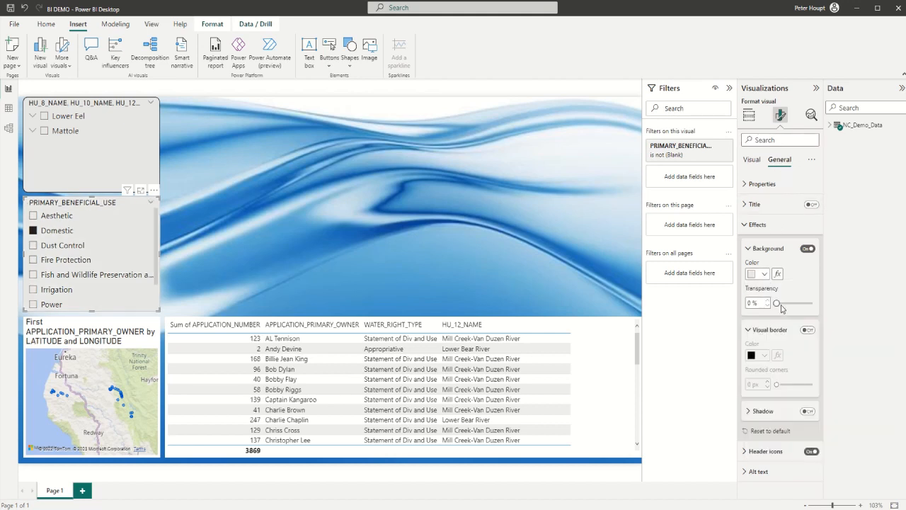
left_click_drag(777, 304, 772, 304)
left_click(807, 330)
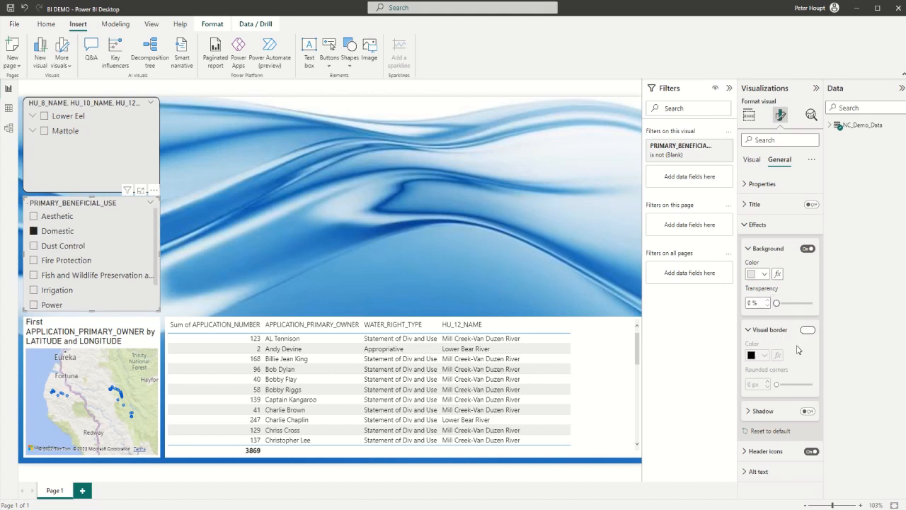
left_click_drag(777, 384, 790, 383)
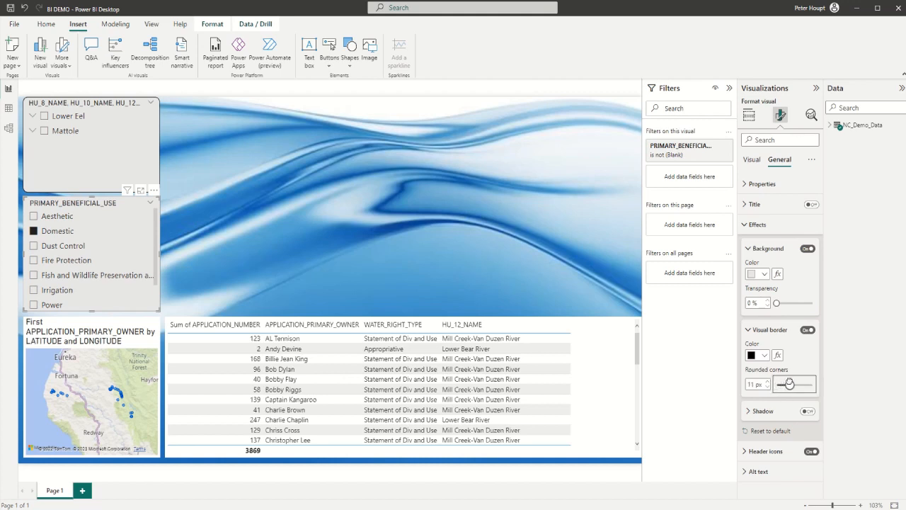
left_click(547, 260)
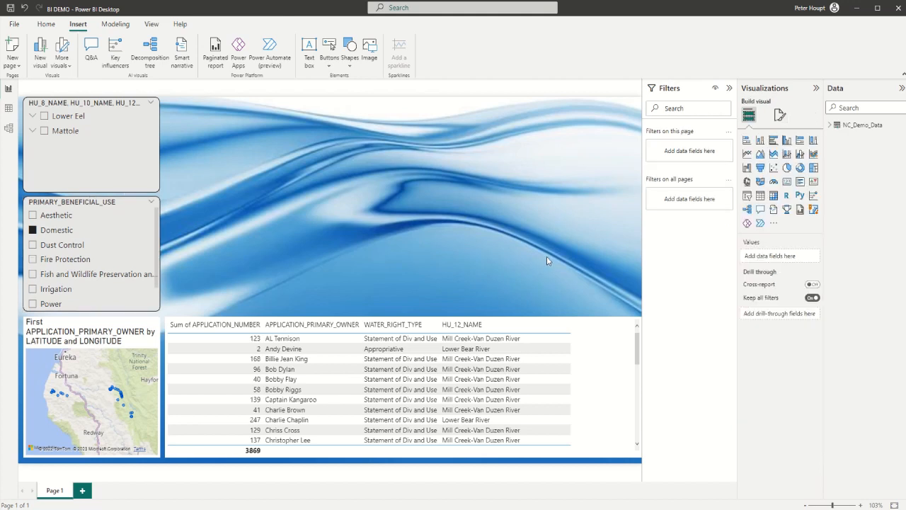
Turn off the map visual's title and set its background color to light gray
left_click(90, 334)
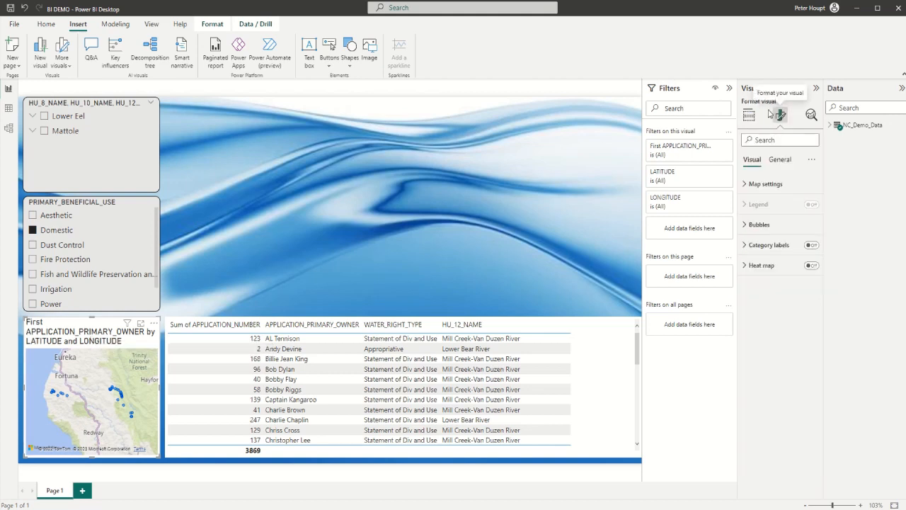
left_click(780, 160)
left_click(812, 204)
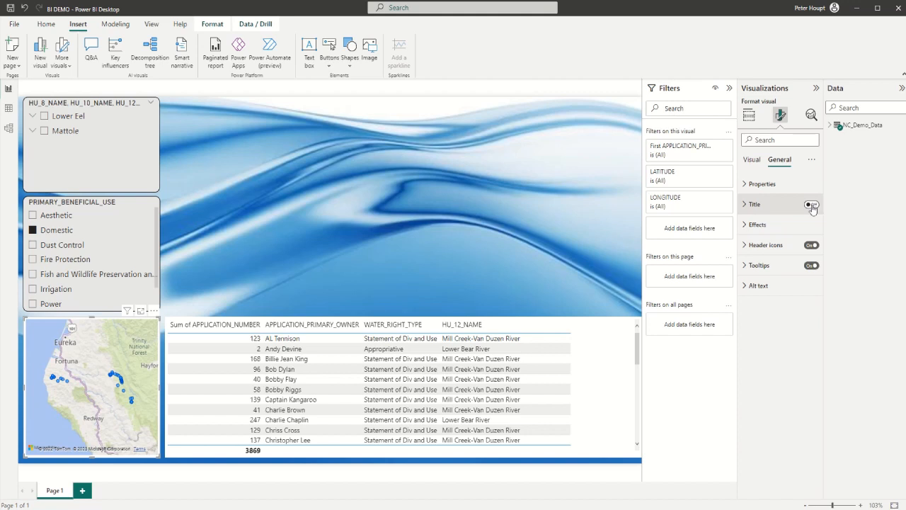
left_click(746, 225)
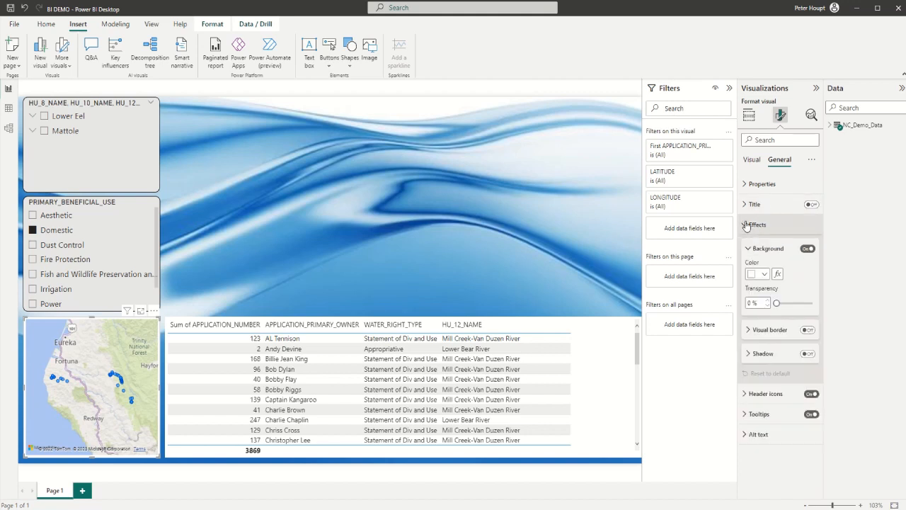
left_click(754, 275)
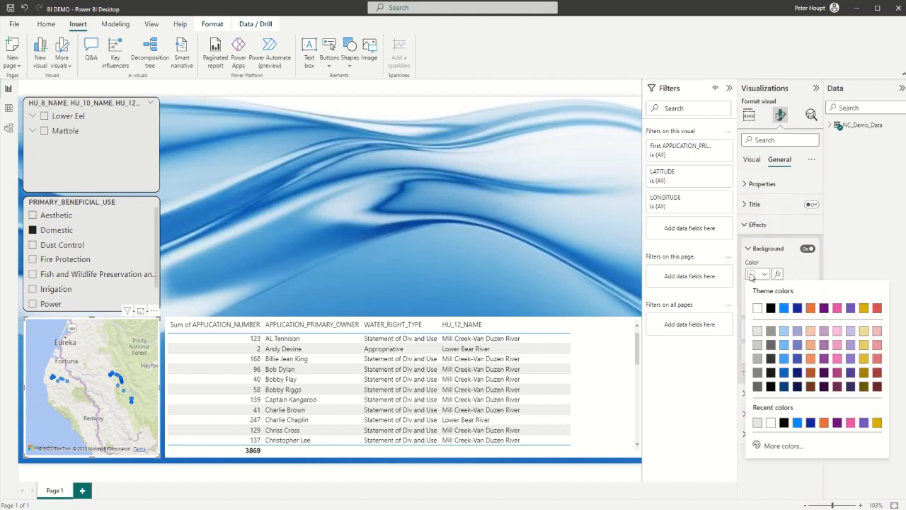
left_click(761, 330)
Add a black visual border with 10 px rounded corners to the map
left_click(749, 330)
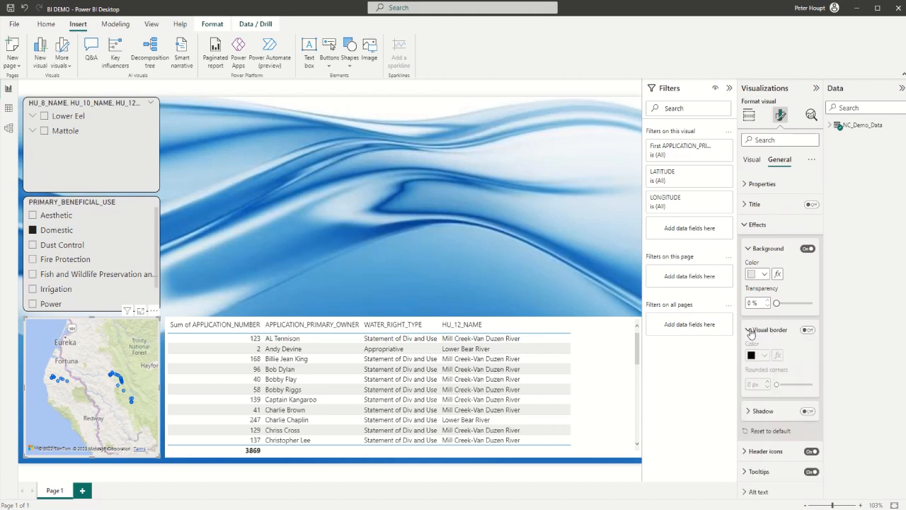
left_click(808, 330)
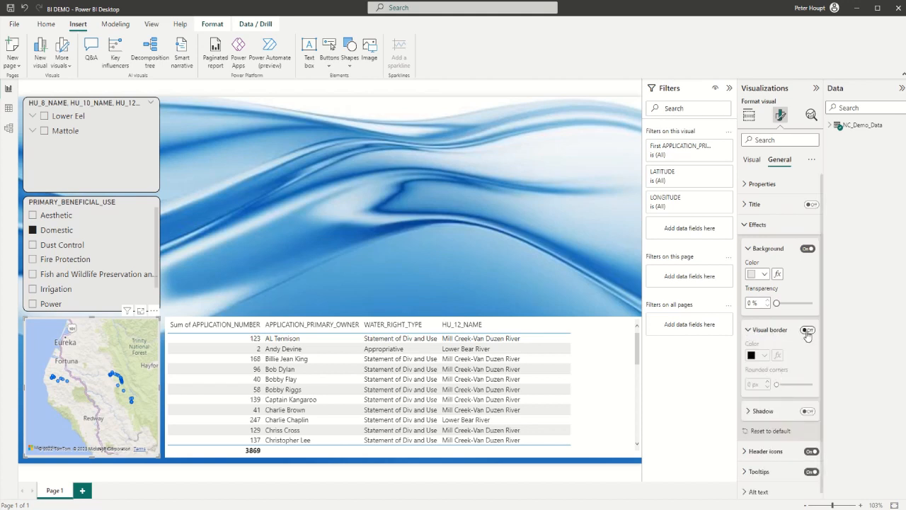
left_click(779, 384)
left_click_drag(780, 384, 789, 384)
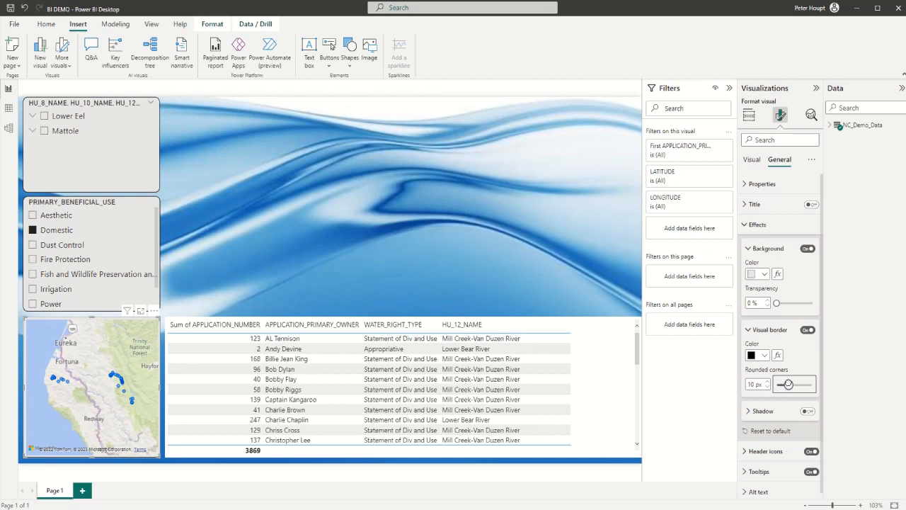
Give the table visual a black border with 10 px rounded corners and a light gray background
left_click(585, 330)
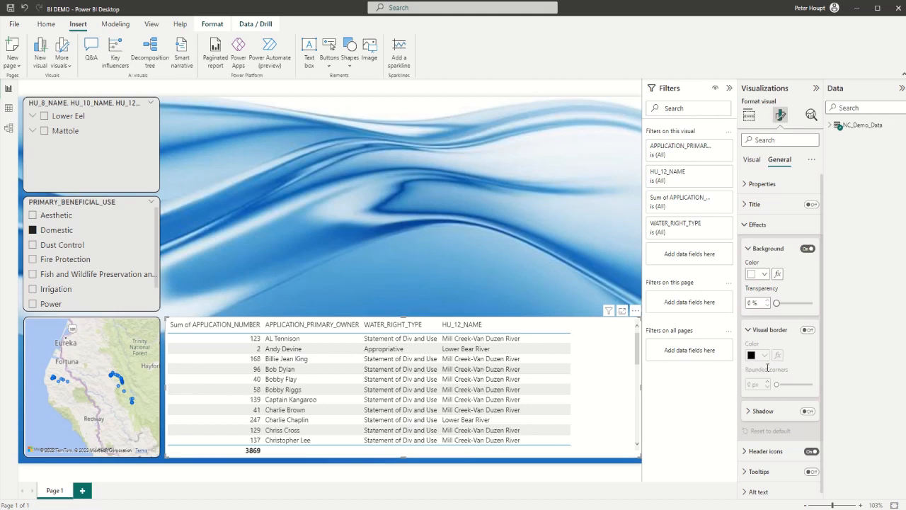
left_click(808, 330)
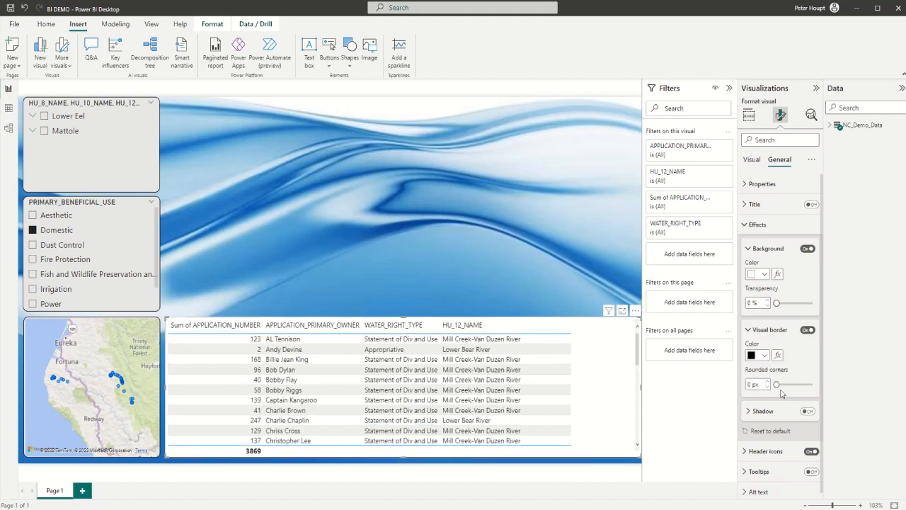
left_click_drag(779, 384, 789, 384)
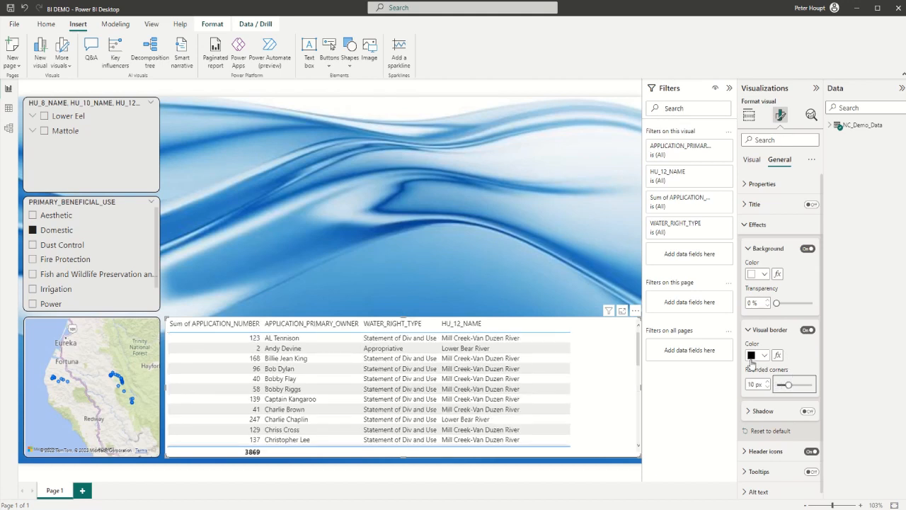
left_click(751, 277)
left_click(757, 333)
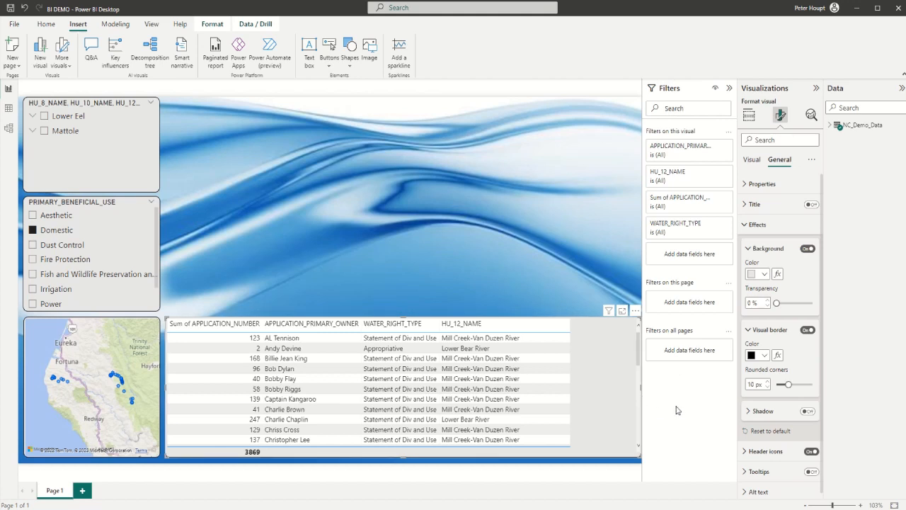
left_click(553, 290)
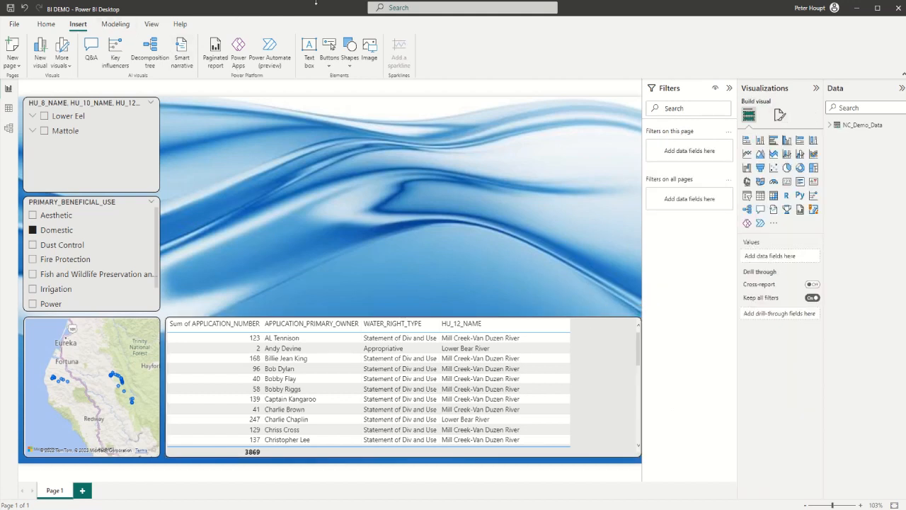
mouse_move(316, 2)
left_click(240, 24)
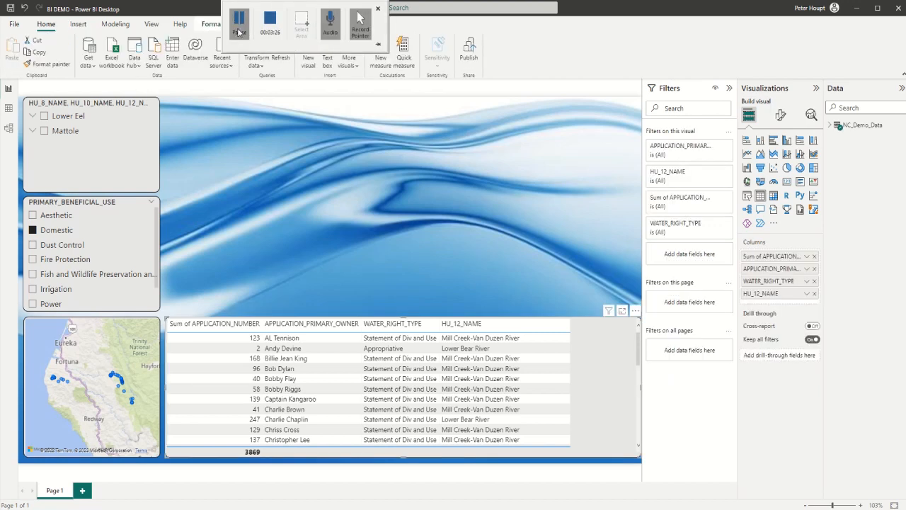
left_click(105, 106)
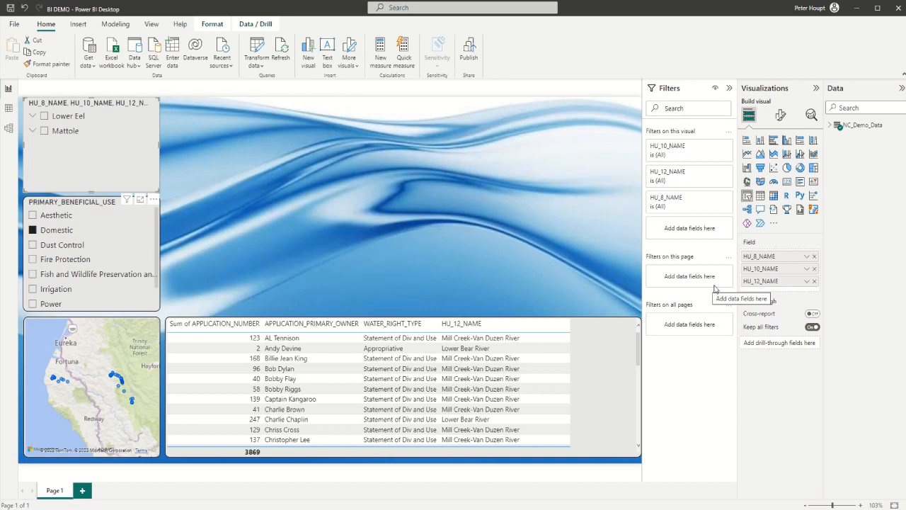
Change the header title of the HU_8_NAME, HU_10_NAME, HU_12_NAME slicer to "Watersheds"
left_click(779, 115)
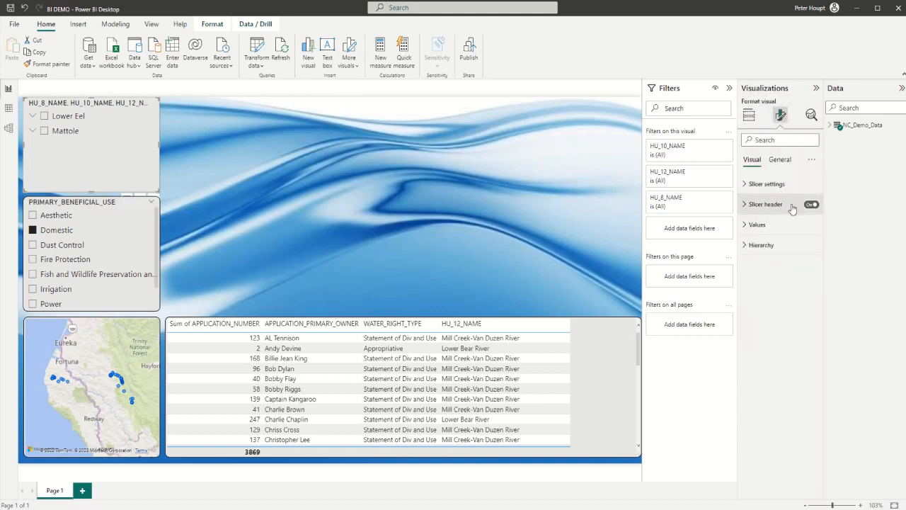
left_click(748, 205)
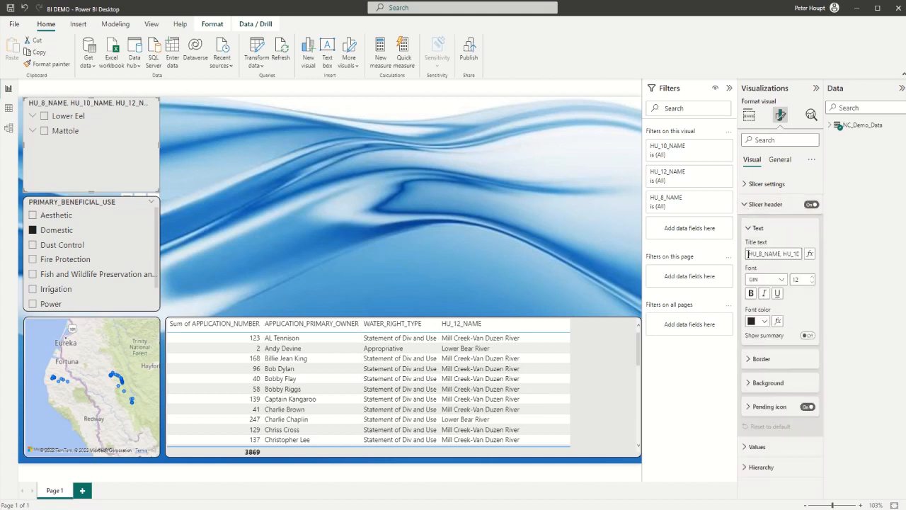
left_click_drag(747, 254, 811, 258)
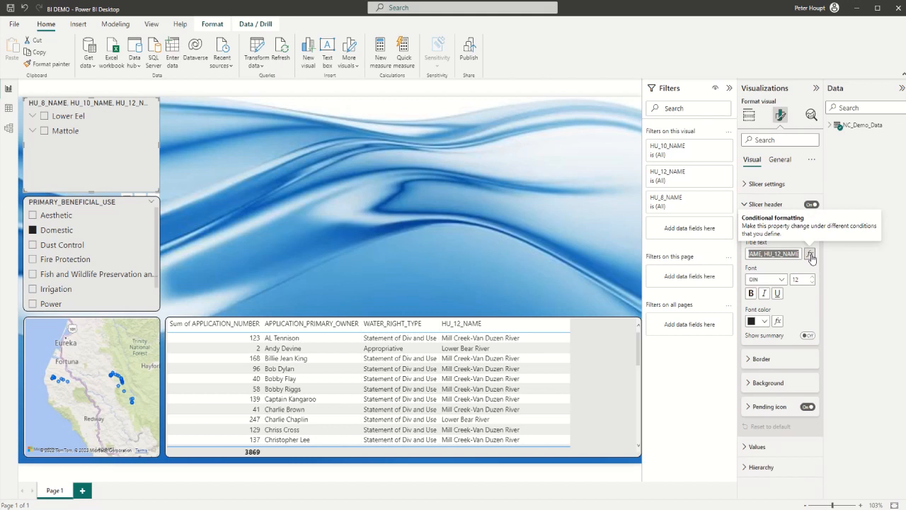
type("Watershed")
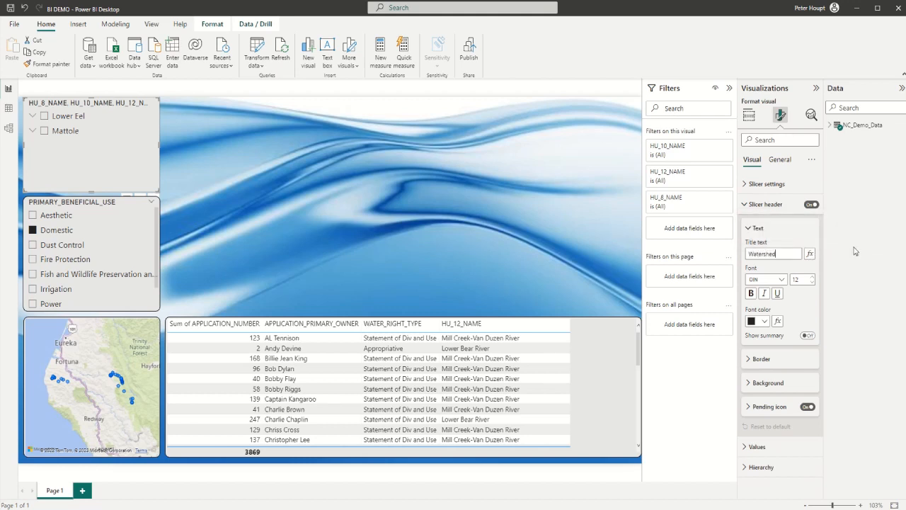
type("s")
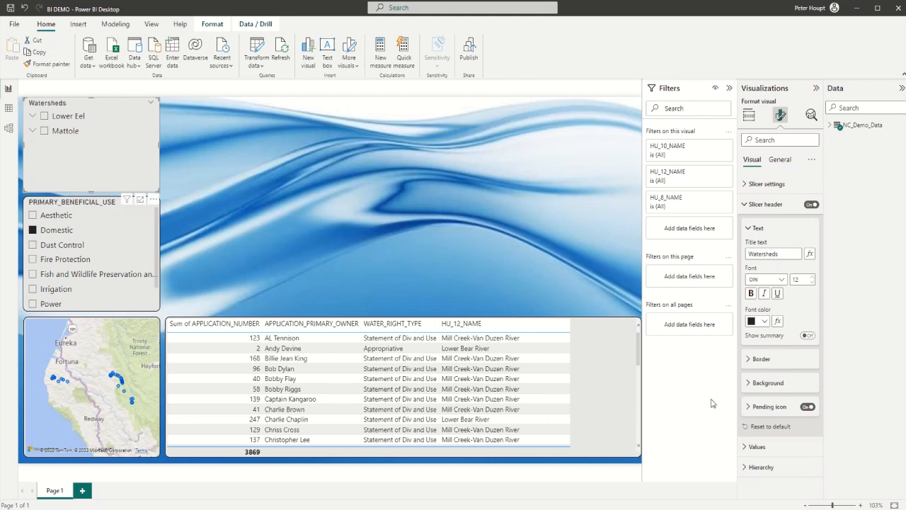
Set the Watersheds slicer's header font size to 16
left_click(72, 205)
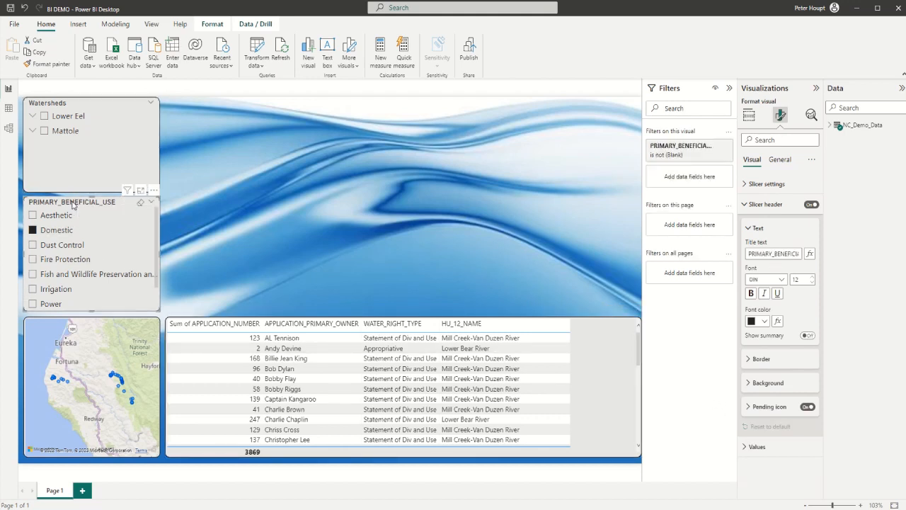
left_click(68, 103)
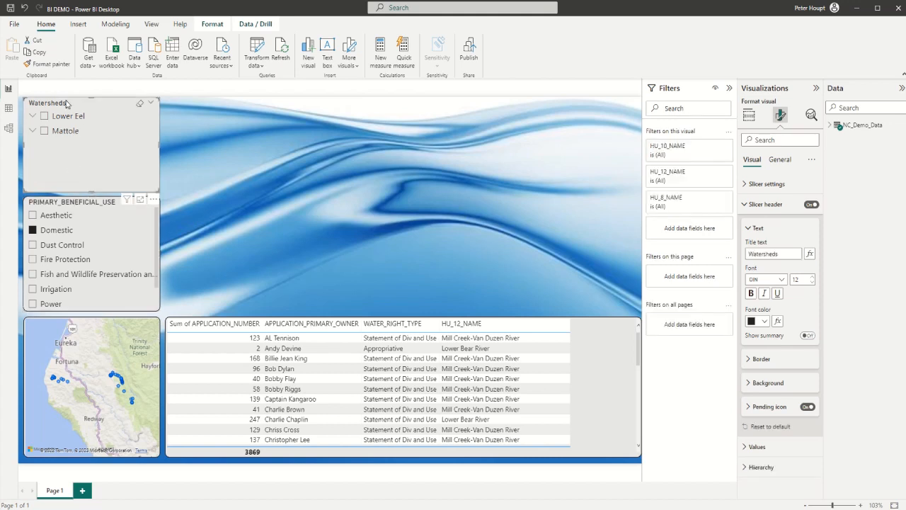
left_click(813, 277)
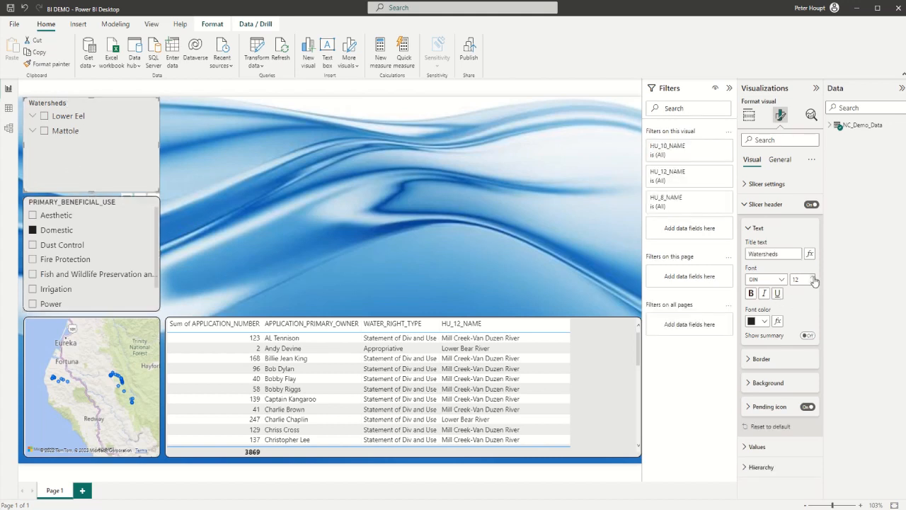
left_click(813, 277)
left_click(813, 278)
left_click(813, 278)
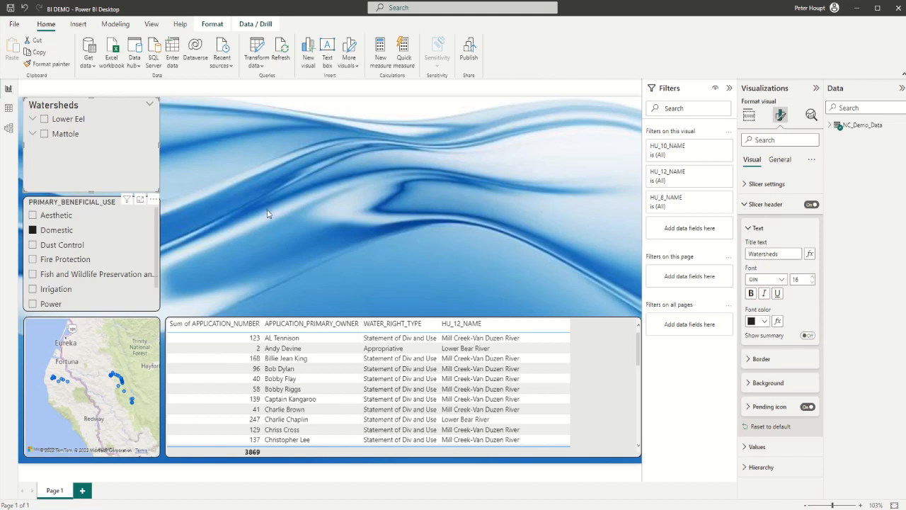
Change the PRIMARY_BENEFICIAL_USE slicer's header title to "Beneficial Uses" and set its font size to 16
left_click(80, 204)
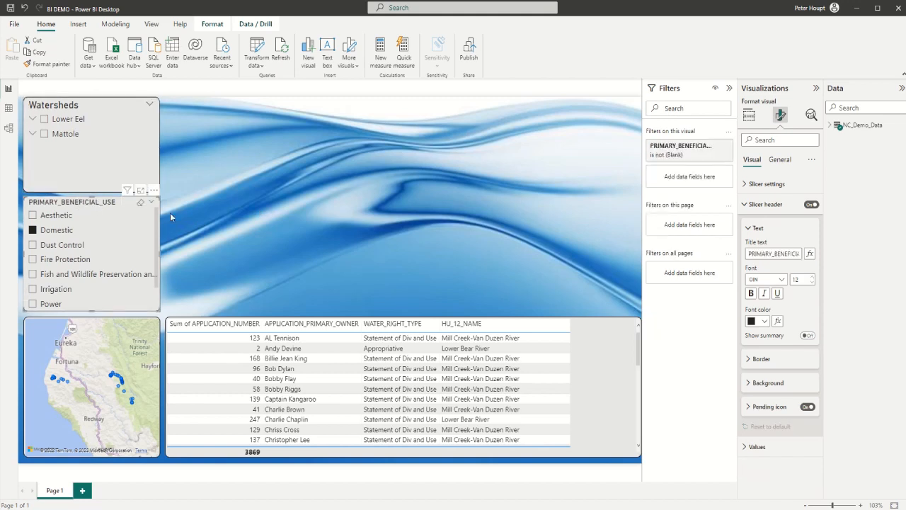
left_click_drag(749, 253, 840, 262)
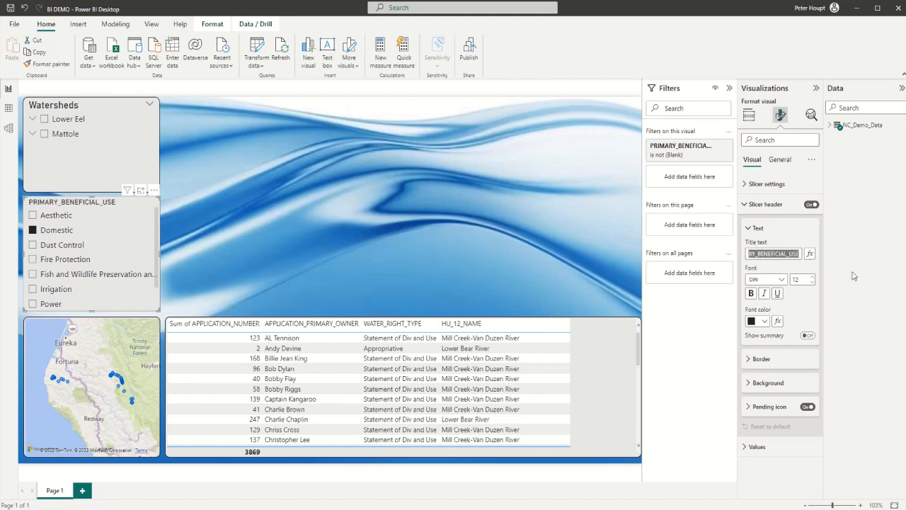
type("Benefi")
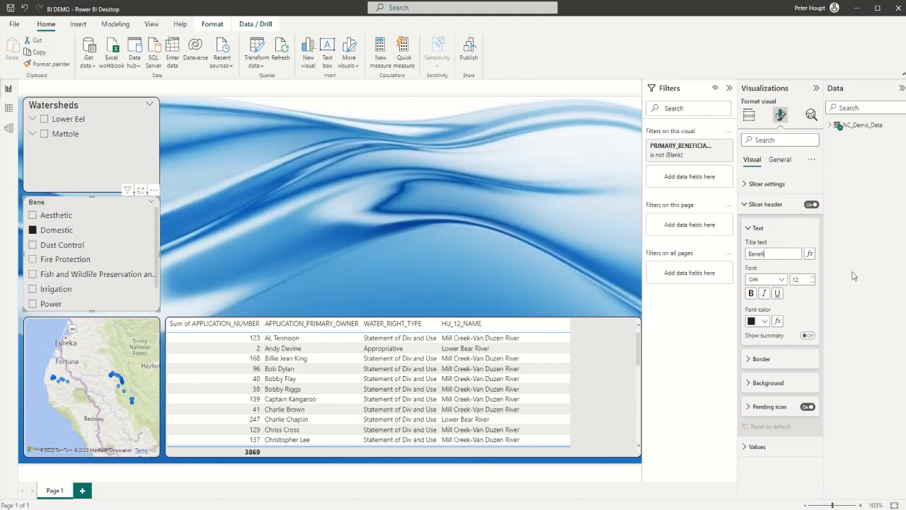
type("cial U")
left_click(813, 277)
left_click(813, 277)
left_click(813, 276)
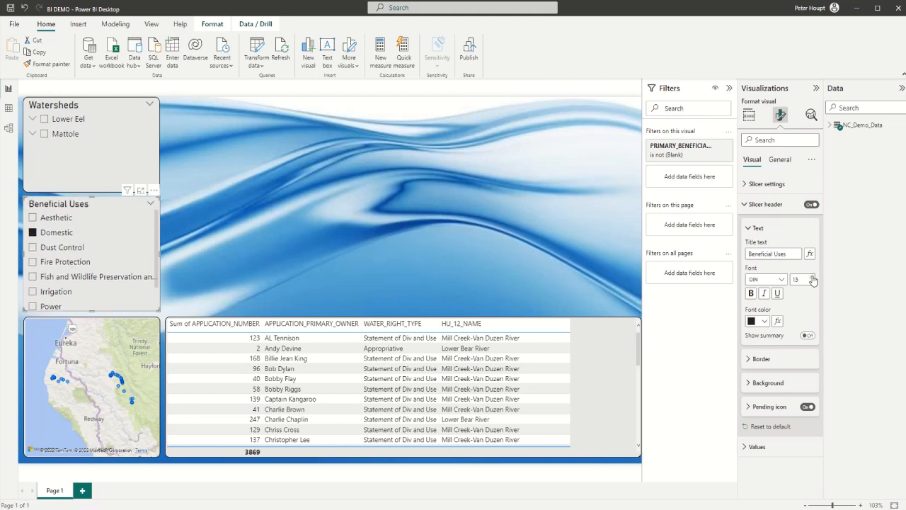
left_click(813, 277)
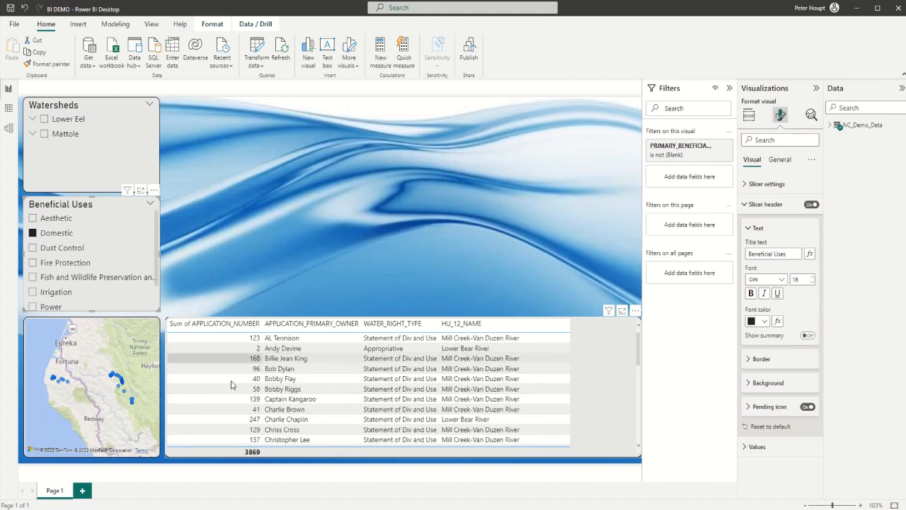
Add the TOTAL_EXPECTED_ANNUAL_DIVERSION field from NC_Demo_Data to the table visual, widening the field list to read the full names
left_click(594, 349)
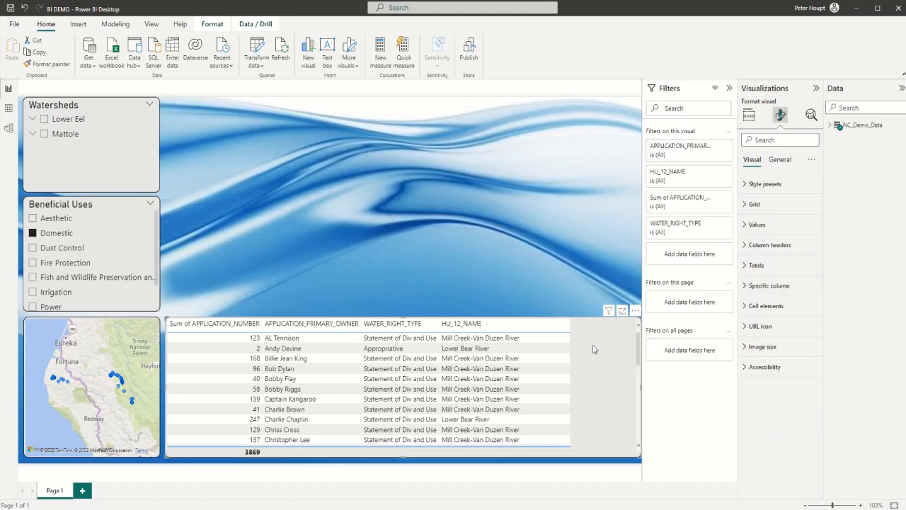
left_click(836, 126)
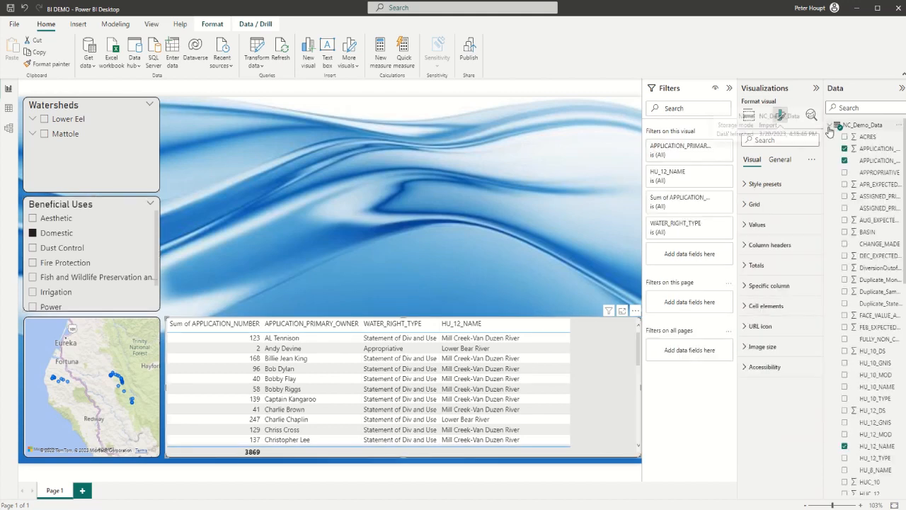
scroll(866, 354, "down", 10)
scroll(866, 368, "down", 3)
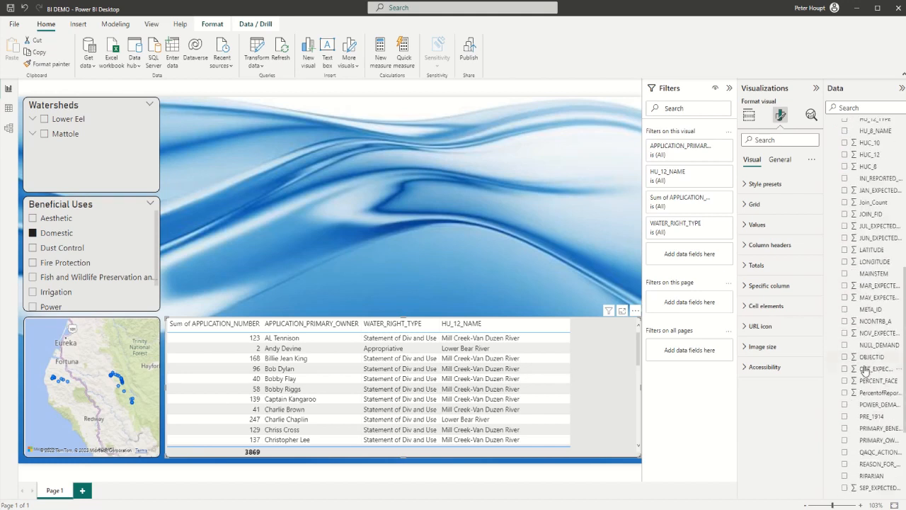
scroll(864, 371, "down", 2)
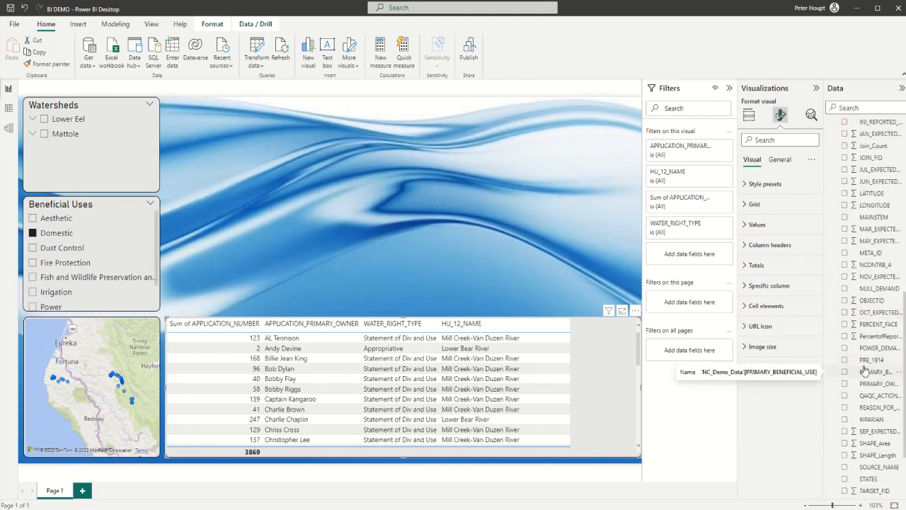
scroll(864, 370, "down", 2)
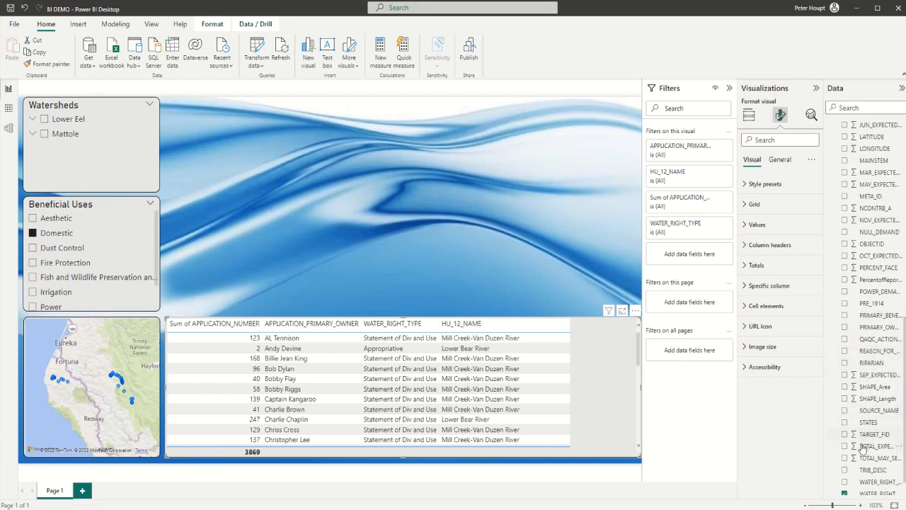
left_click_drag(824, 457, 792, 460)
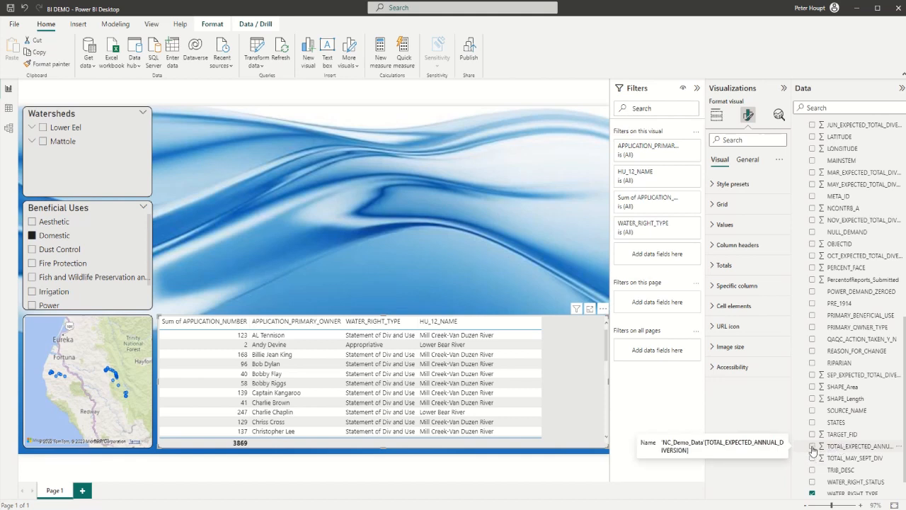
left_click(812, 447)
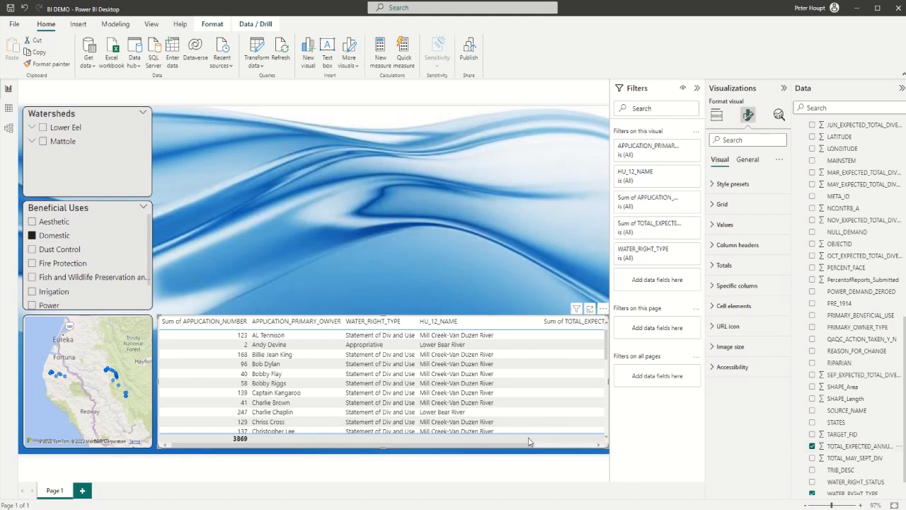
Narrow the table's HU_12_NAME and Sum of APPLICATION_NUMBER columns to make room for the annual diversion column
left_click(538, 324)
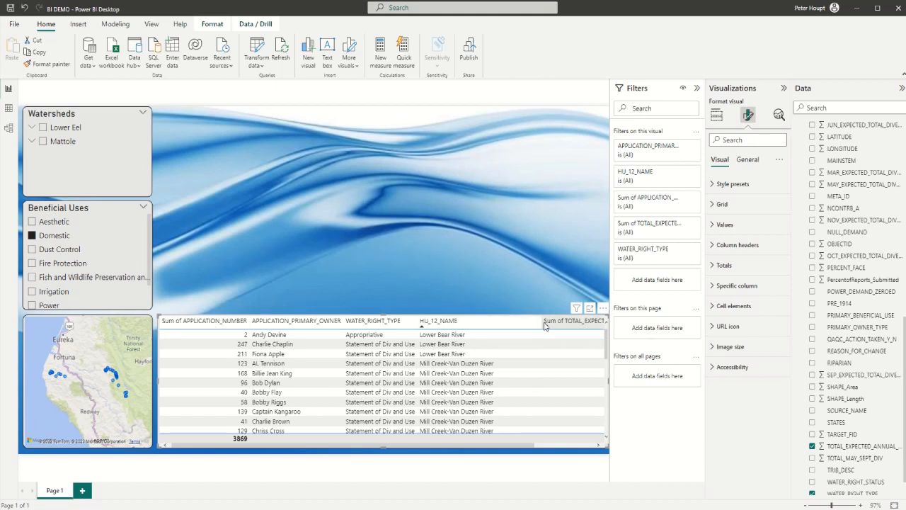
left_click_drag(541, 324, 495, 327)
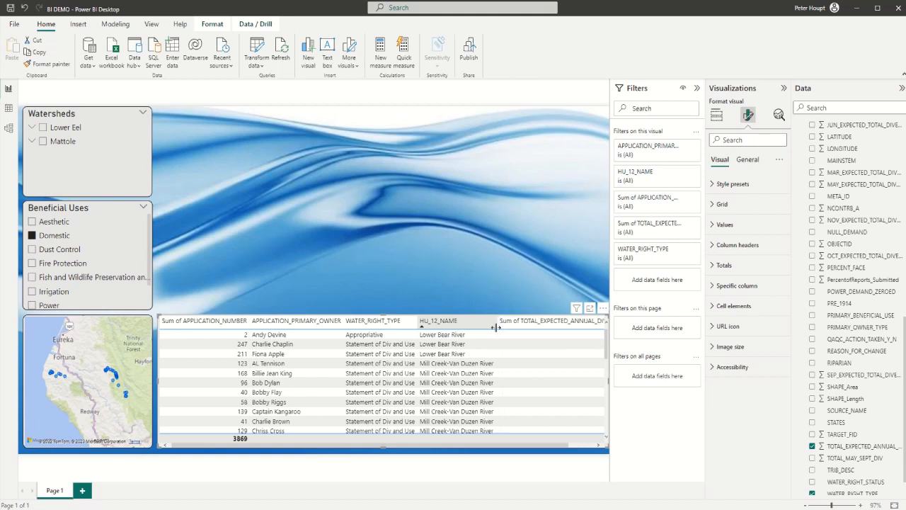
left_click(224, 330)
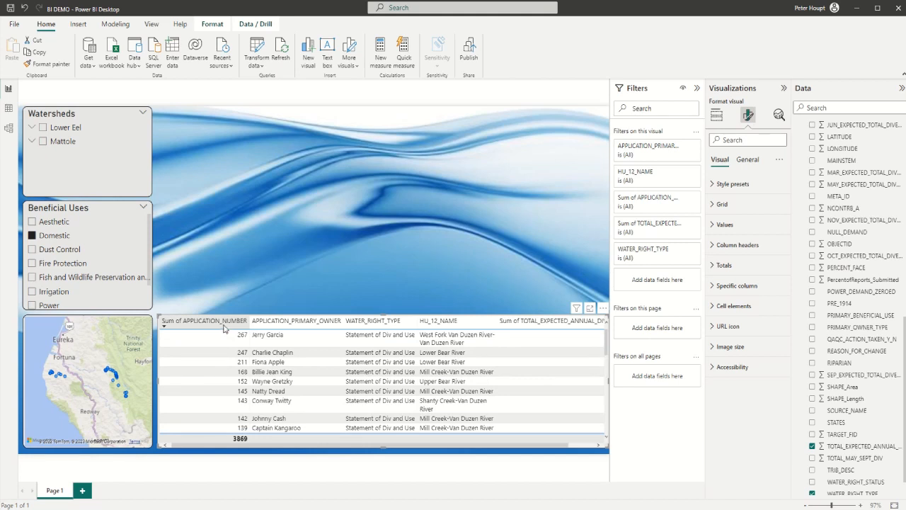
left_click_drag(250, 322, 223, 319)
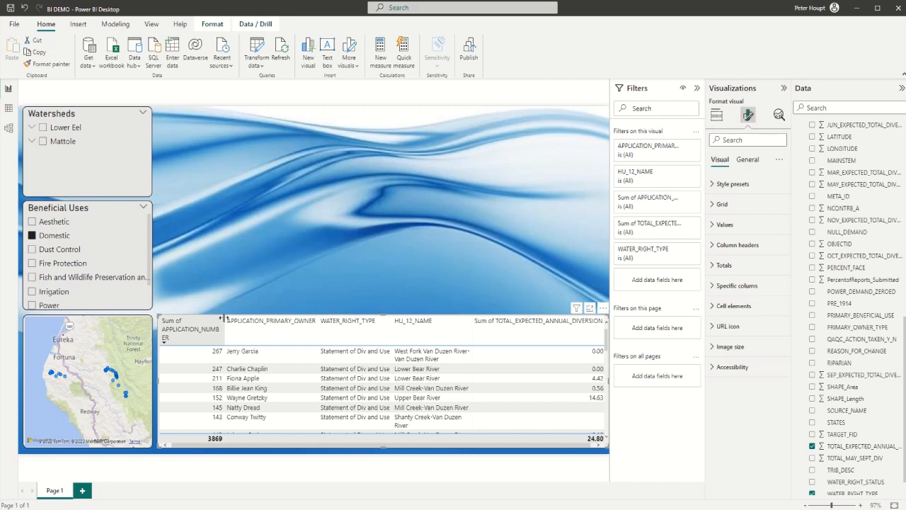
Rename the APPLICATION_NUMBER field in NC_Demo_Data to "App ID"
scroll(856, 221, "up", 1)
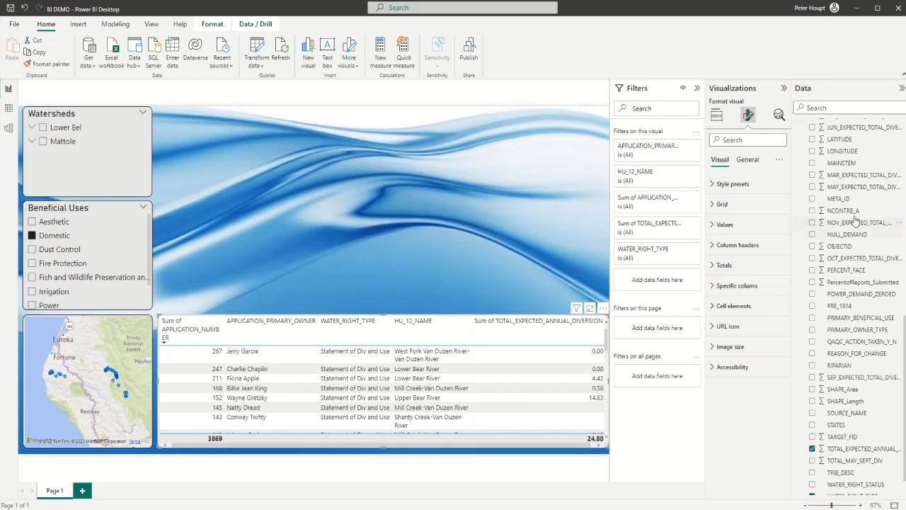
scroll(855, 221, "up", 10)
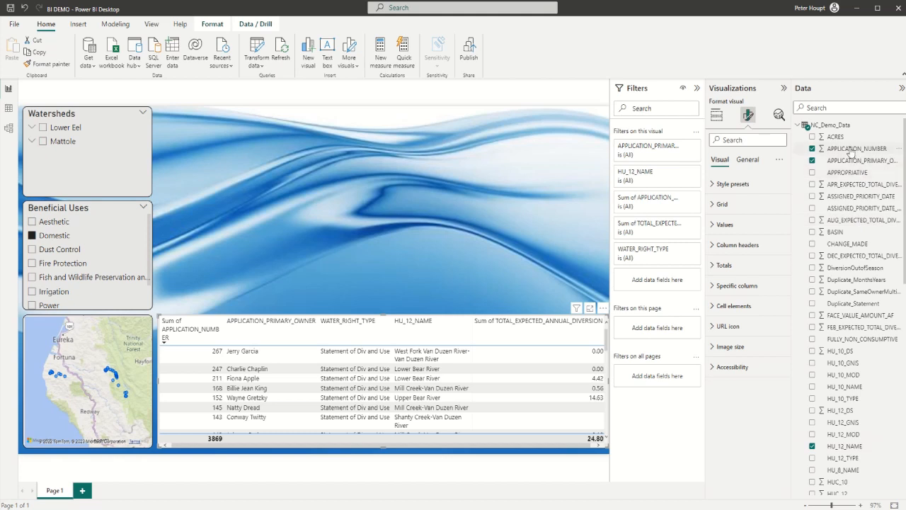
double_click(852, 150)
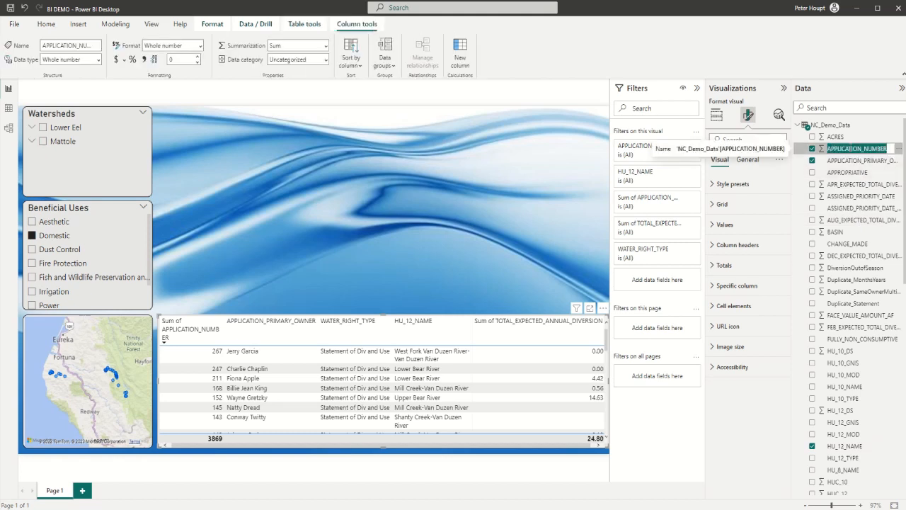
type("App ID")
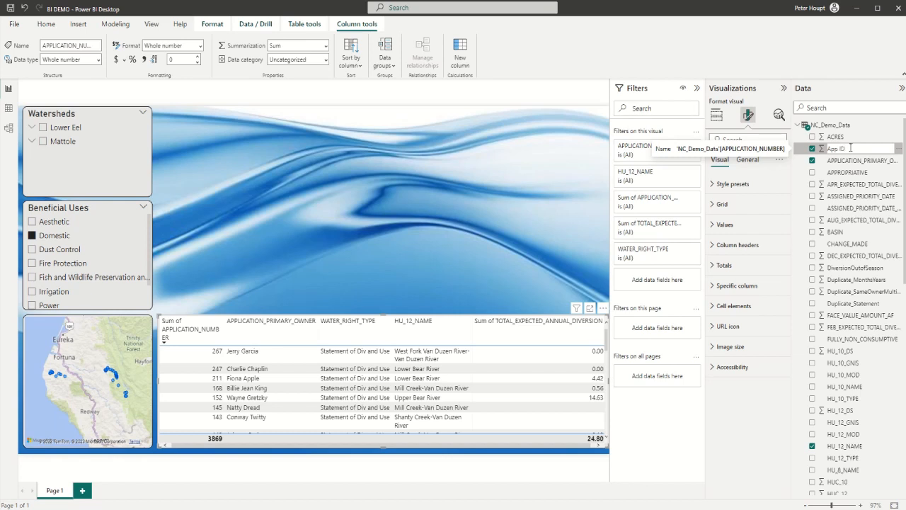
key("Return")
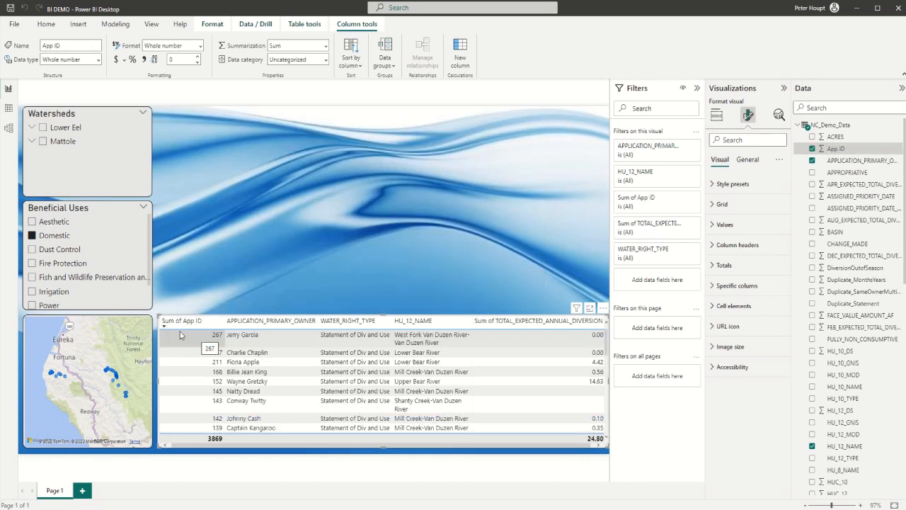
left_click(748, 160)
left_click(722, 244)
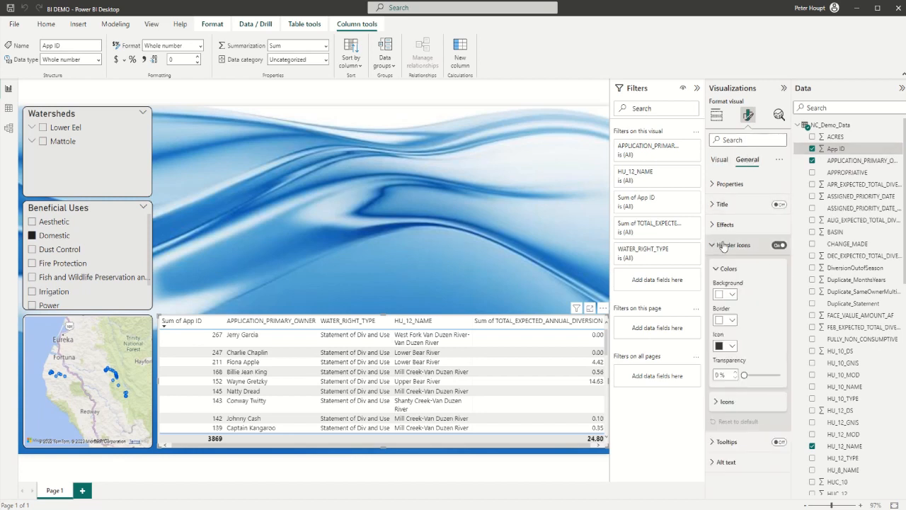
left_click(723, 244)
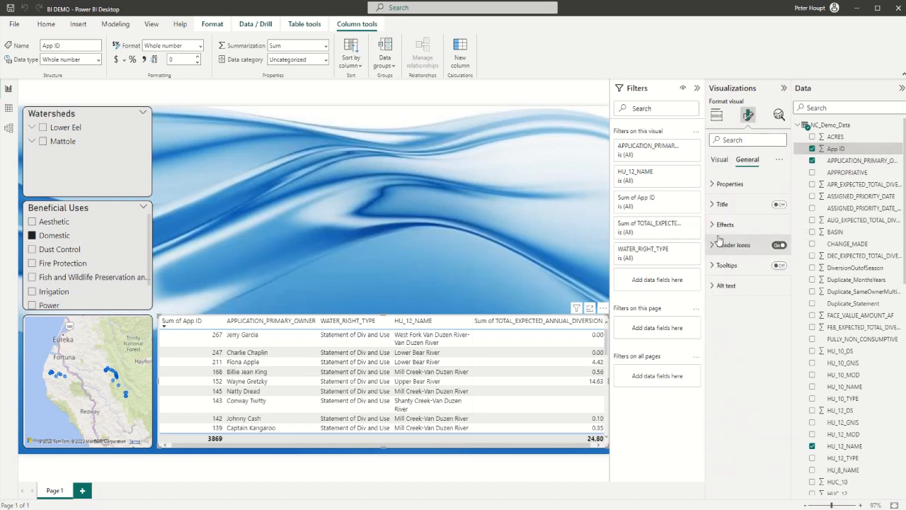
left_click(723, 205)
left_click(721, 205)
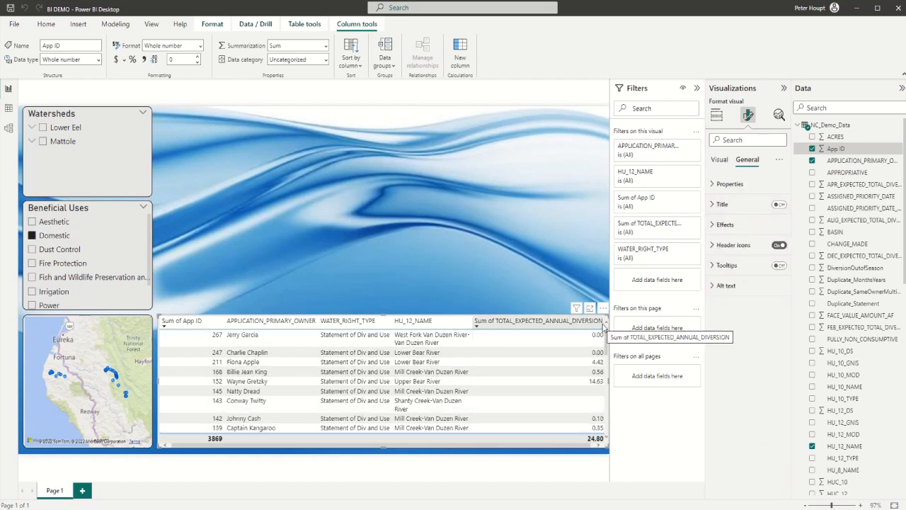
Sort the table by the annual diversion column and rename the TOTAL_EXPECTED_ANNUAL_DIVERSION field in NC_Demo_Data to "Annual Diversions"
left_click(539, 323)
scroll(837, 409, "down", 5)
scroll(838, 409, "down", 5)
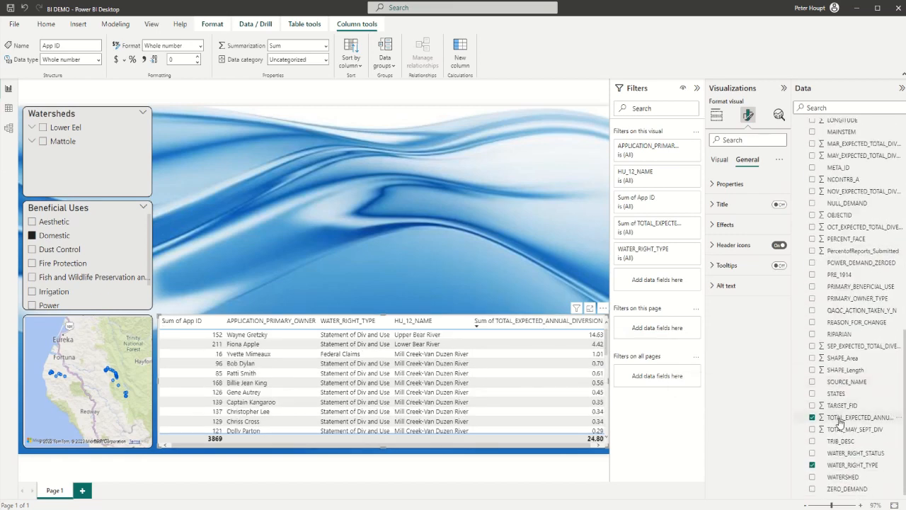
left_click(840, 420)
double_click(839, 418)
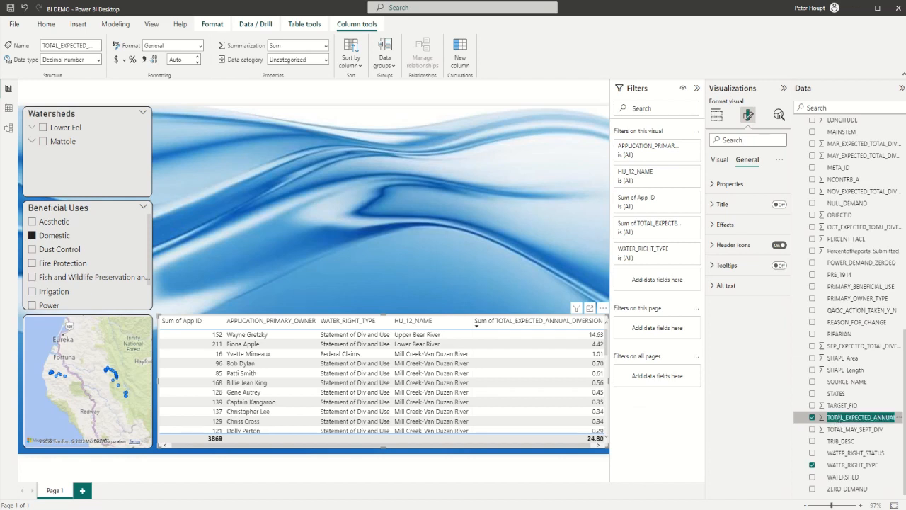
type("Annual Diversions")
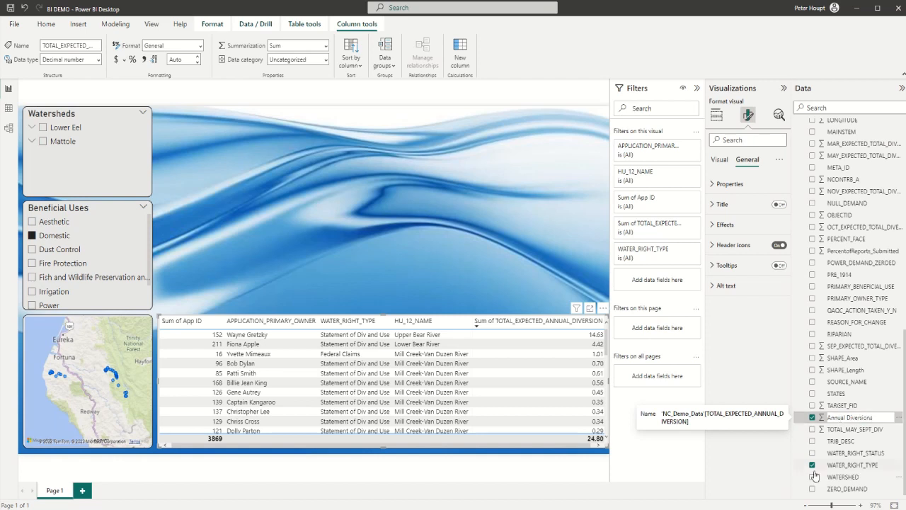
key("Return")
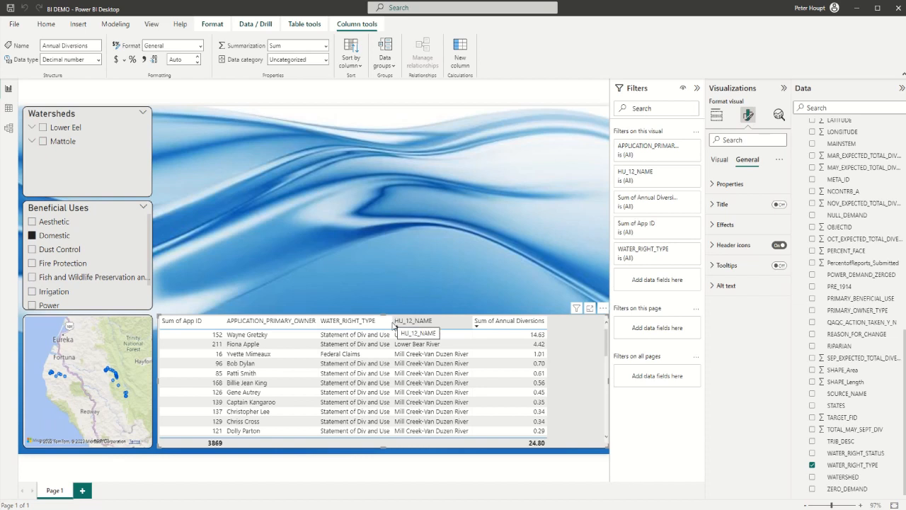
Widen the table's WATER_RIGHT_TYPE column so the columns fill the visual's width
left_click_drag(394, 325, 446, 321)
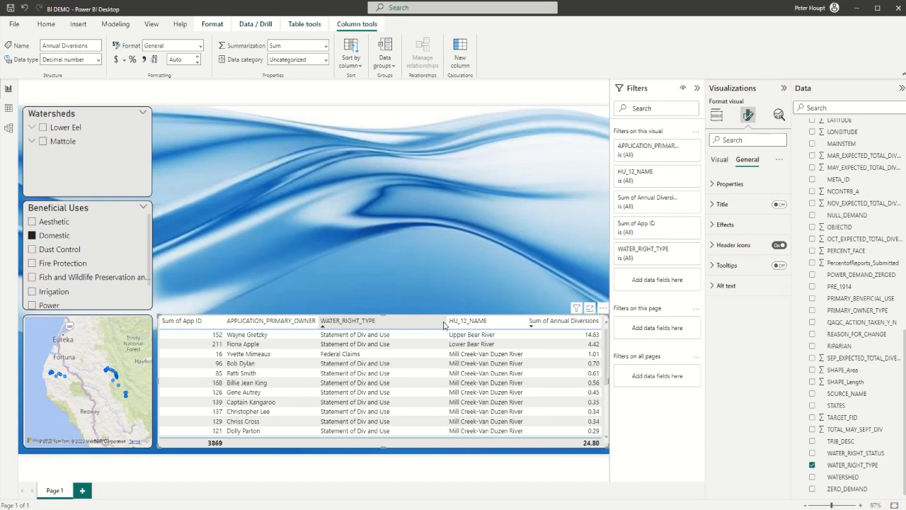
left_click(564, 487)
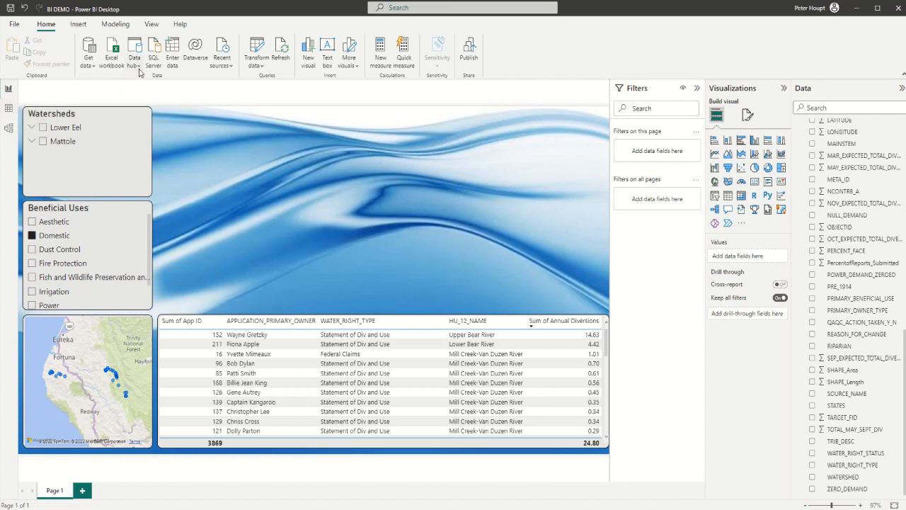
Change the App ID column's data type to Text in the Power Query Editor and apply the change to the report
left_click(259, 51)
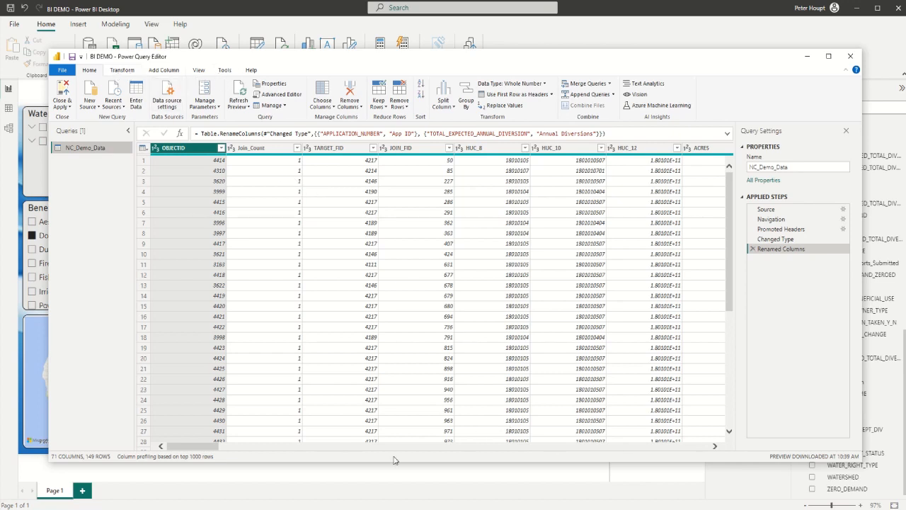
left_click_drag(204, 448, 345, 466)
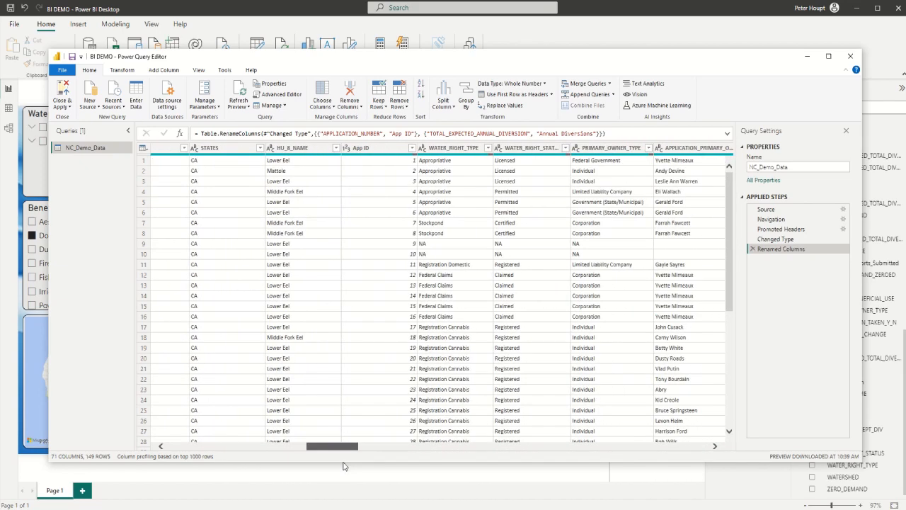
left_click(381, 148)
right_click(381, 151)
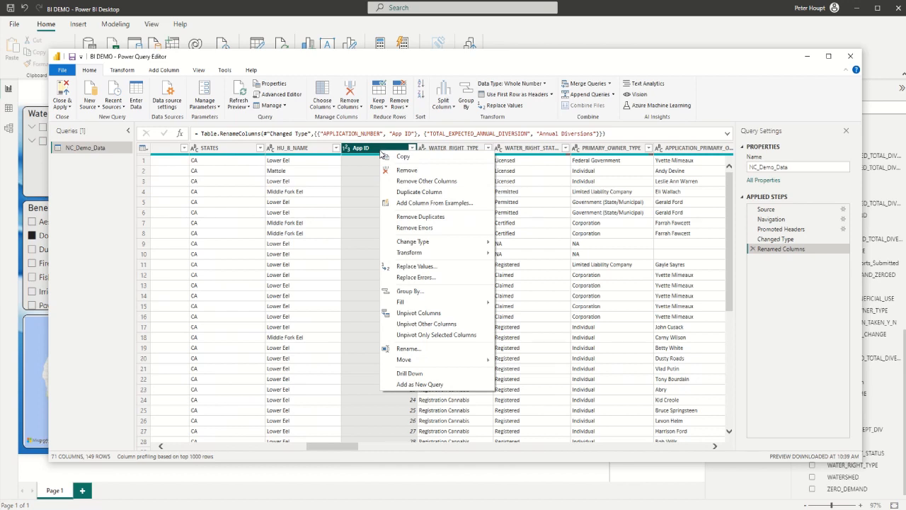
mouse_move(411, 241)
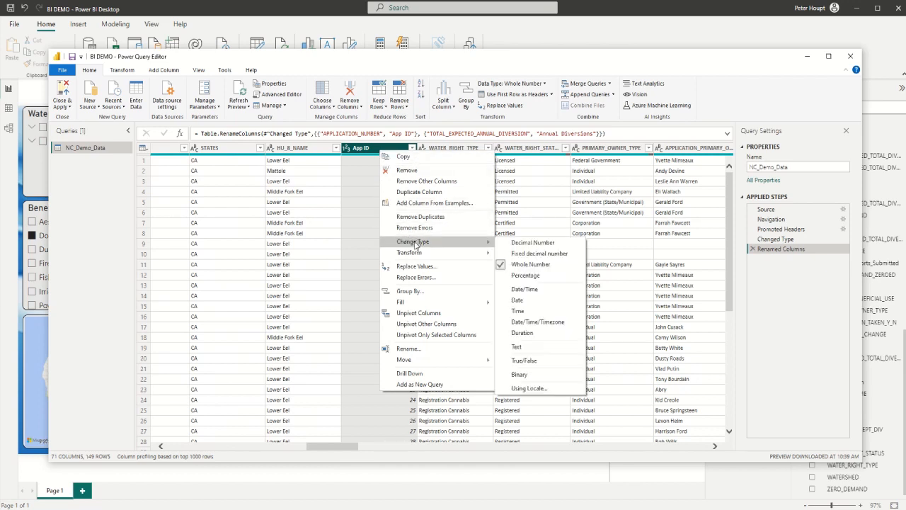
left_click(518, 347)
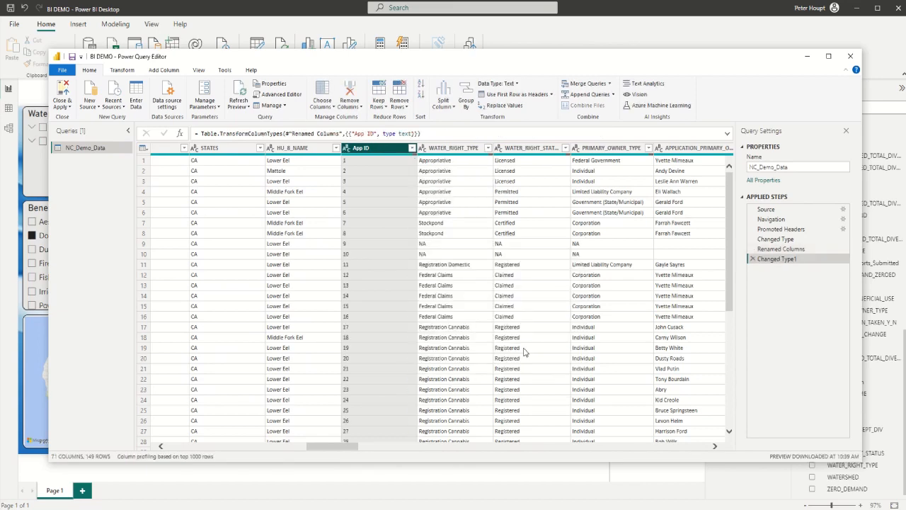
left_click(63, 93)
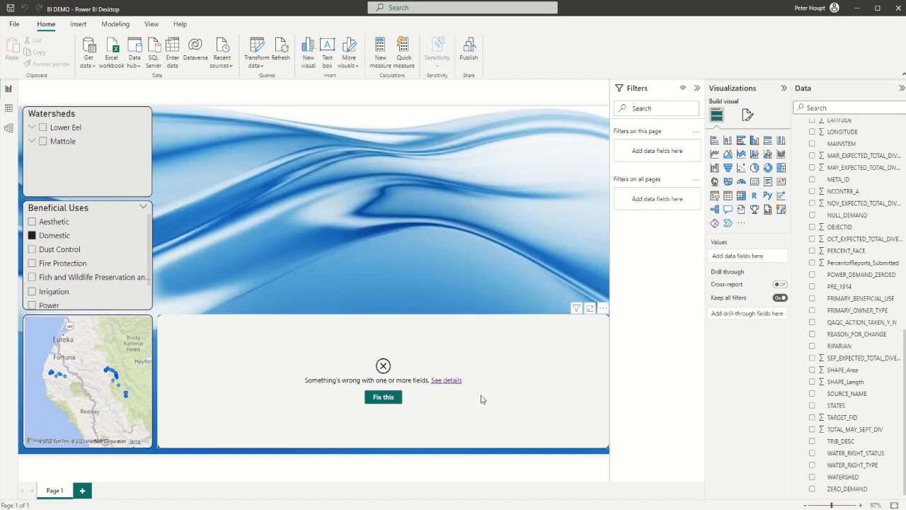
Replace the table's broken Sum of App ID field with the App ID field as the first column, and widen that column
left_click(499, 359)
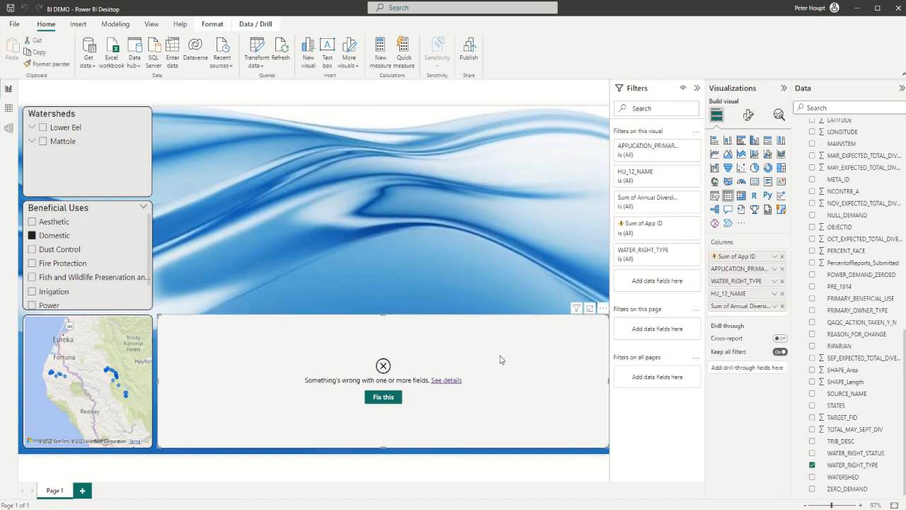
left_click(782, 256)
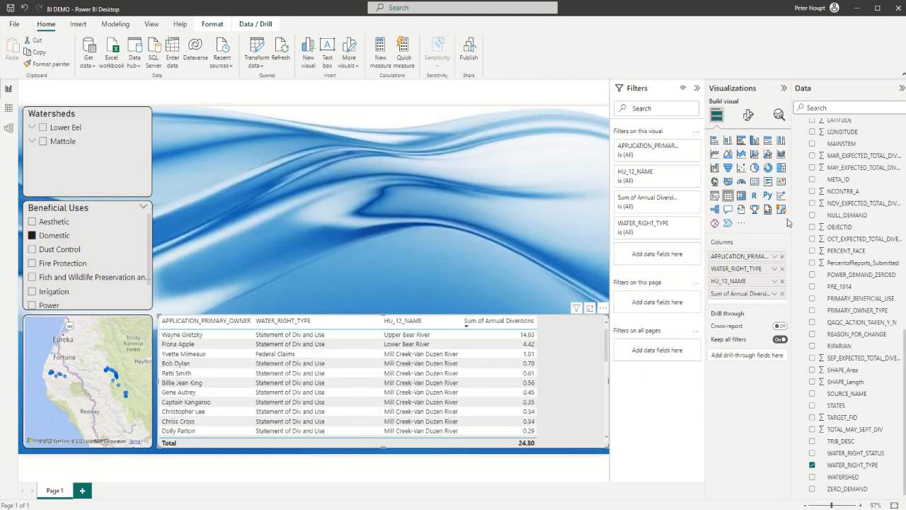
scroll(822, 216, "up", 10)
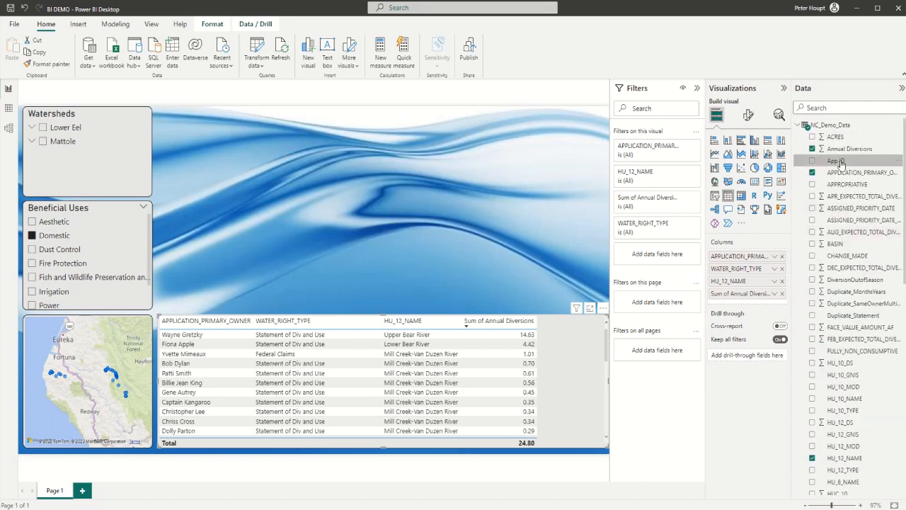
left_click_drag(841, 162, 755, 254)
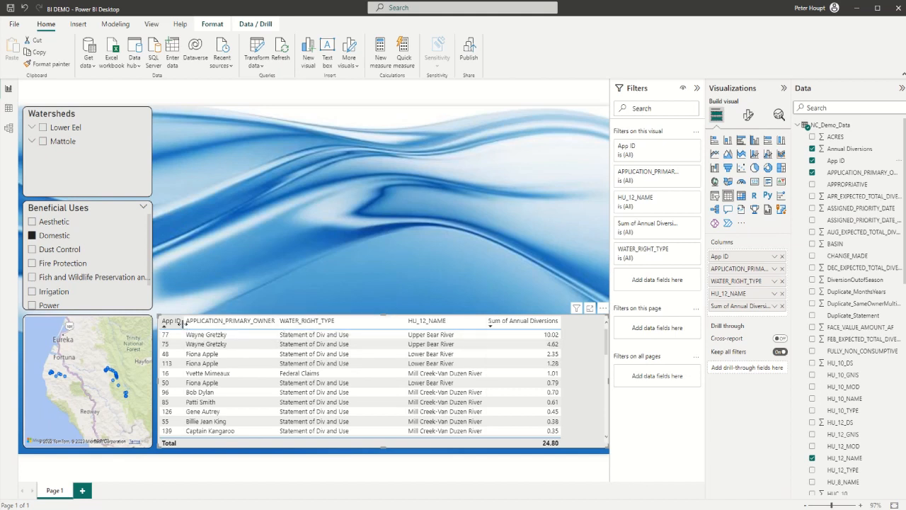
left_click_drag(182, 324, 222, 327)
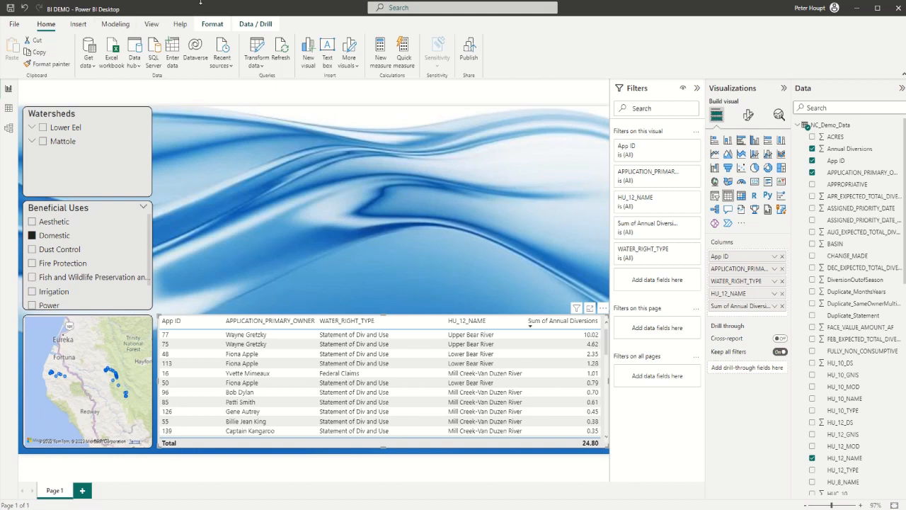
Turn off the total values in the table visual's formatting
left_click(240, 23)
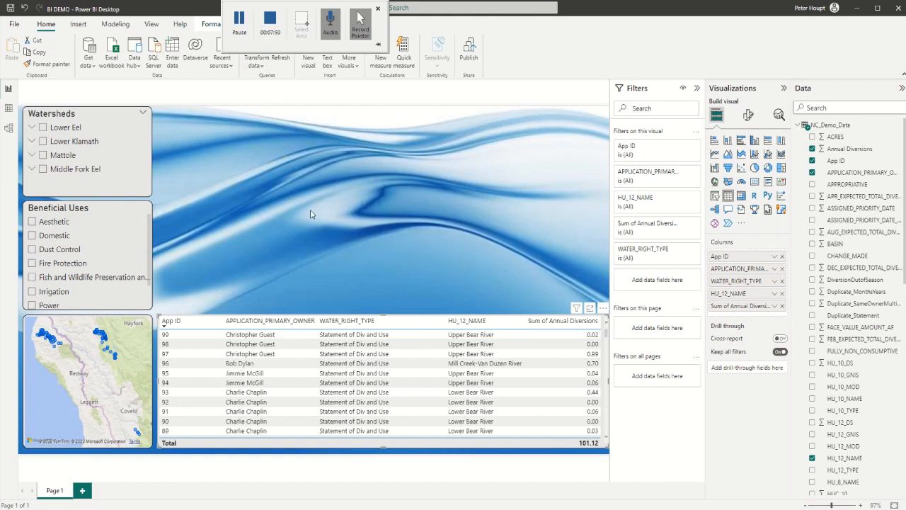
left_click(749, 115)
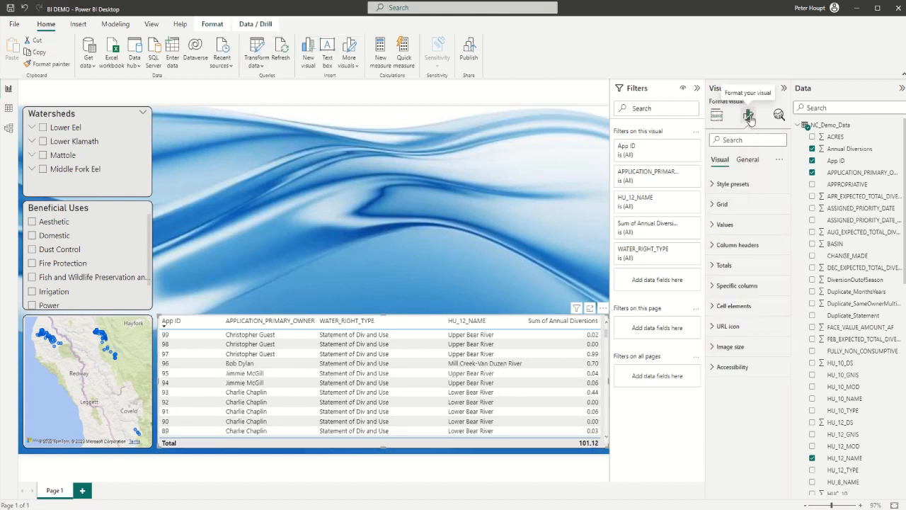
left_click(712, 266)
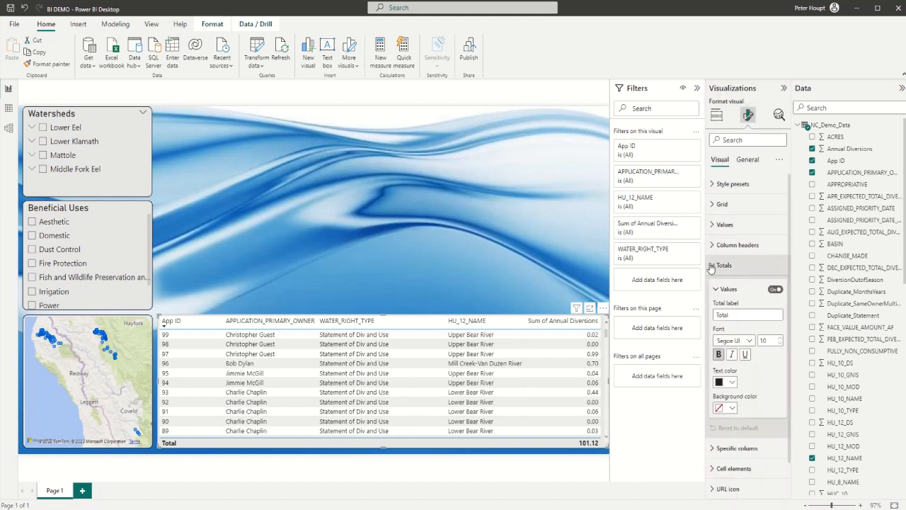
left_click(776, 291)
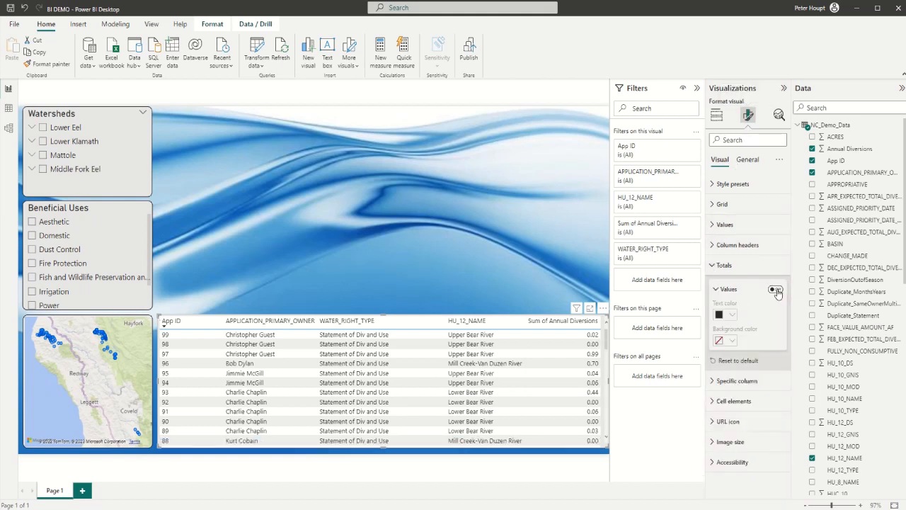
left_click(717, 266)
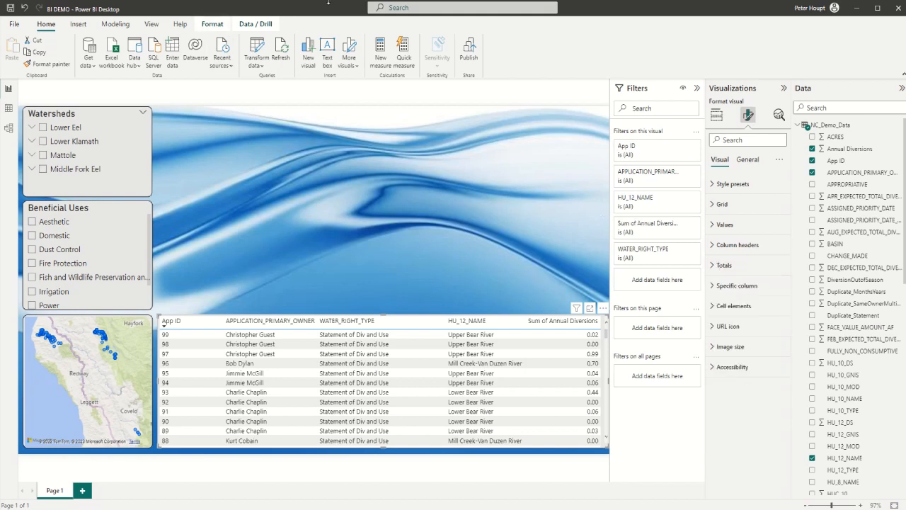
Add a pie chart above the table, extend it down to the table's edge and narrow it to about half the table's width
mouse_move(328, 3)
left_click(410, 201)
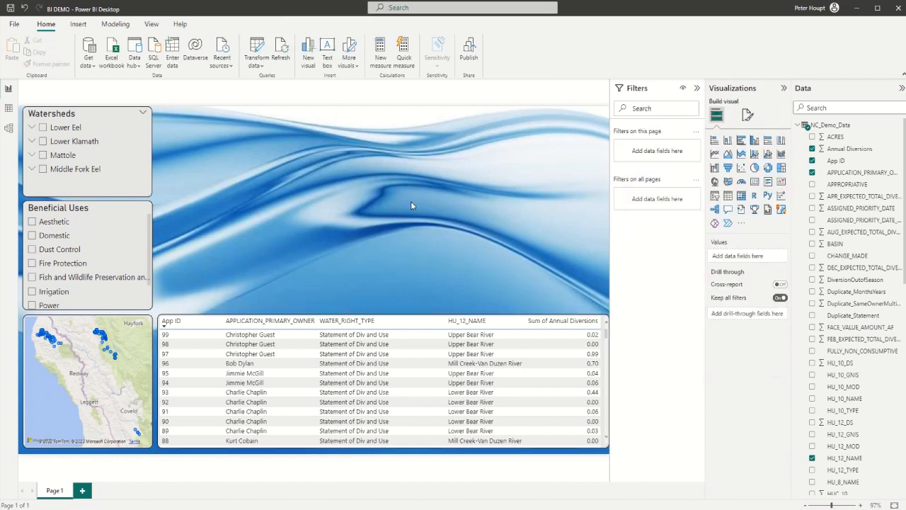
left_click(756, 168)
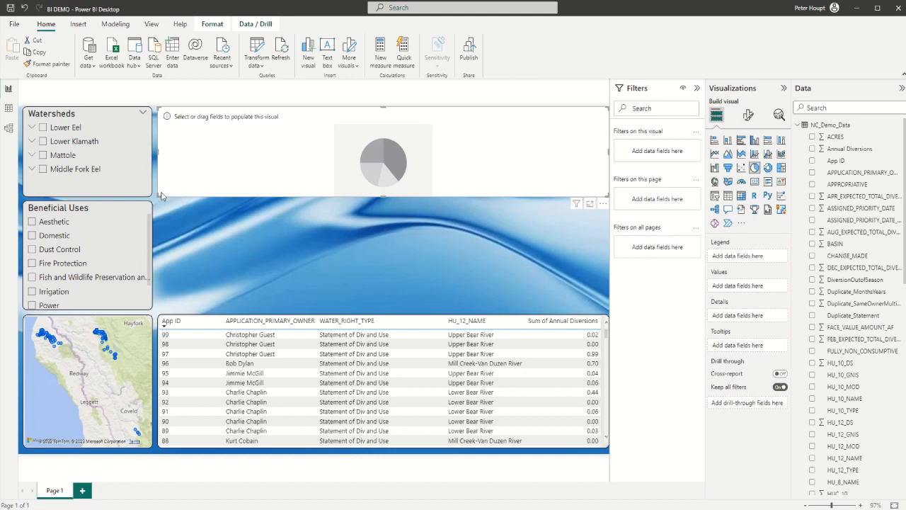
left_click_drag(158, 196, 162, 310)
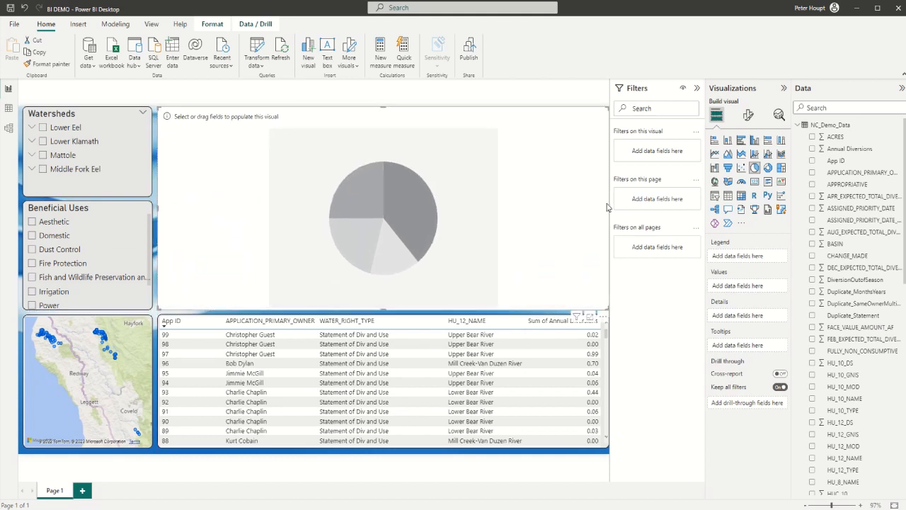
left_click_drag(609, 209, 468, 223)
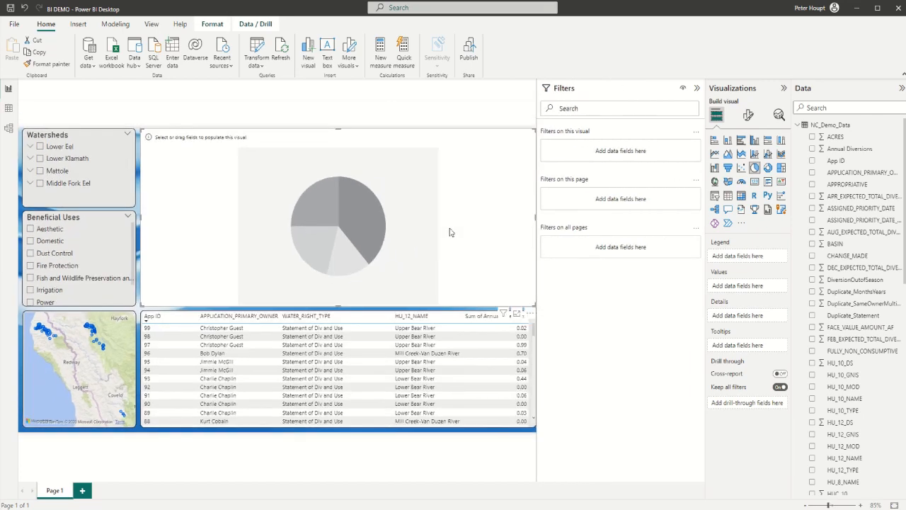
left_click(25, 9)
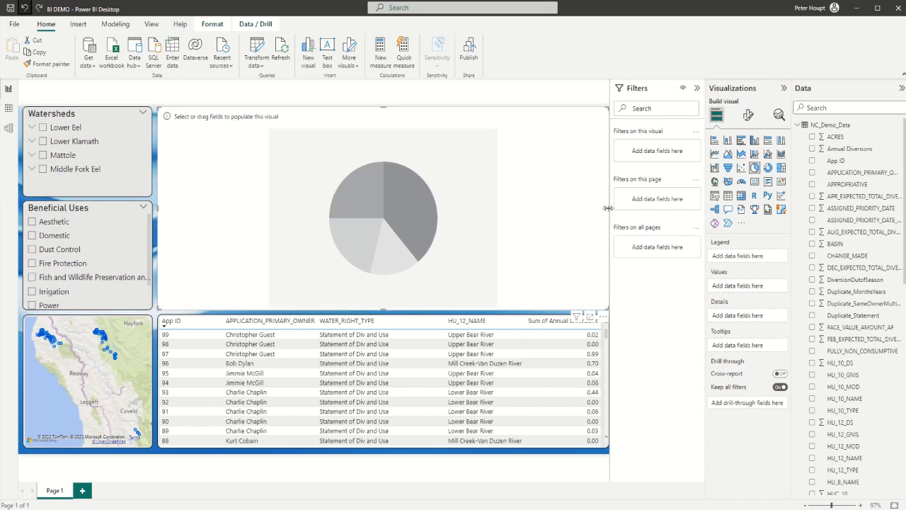
left_click_drag(608, 211, 375, 244)
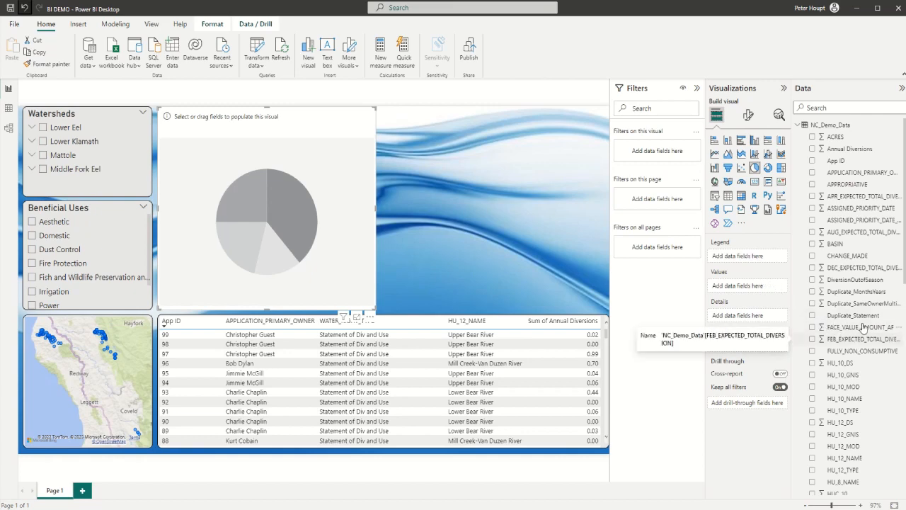
Assign PRIMARY_BENEFICIAL_USE as the pie chart's legend and Annual Diversions as its values
scroll(858, 341, "down", 10)
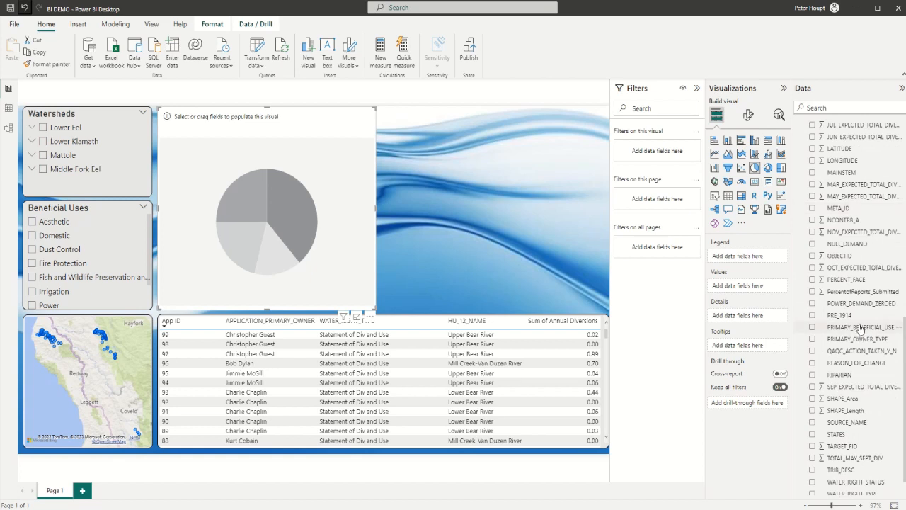
left_click(850, 330)
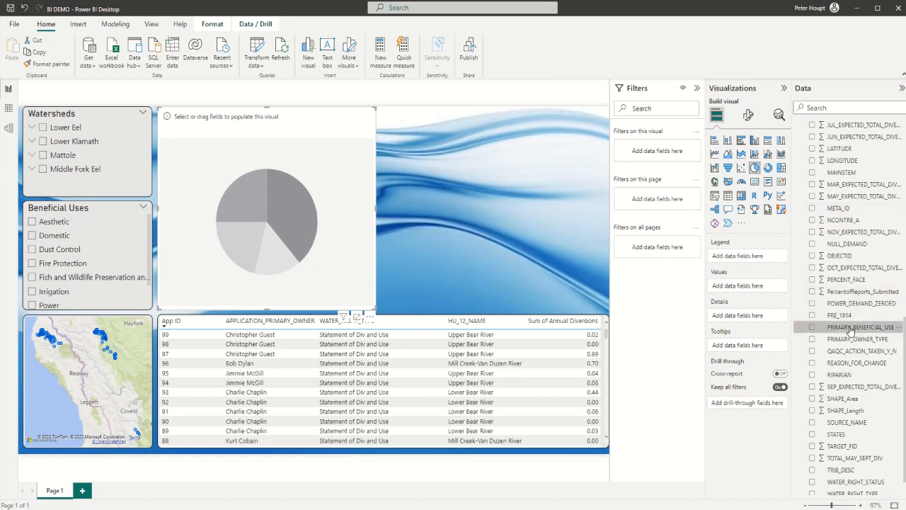
left_click_drag(851, 330, 750, 260)
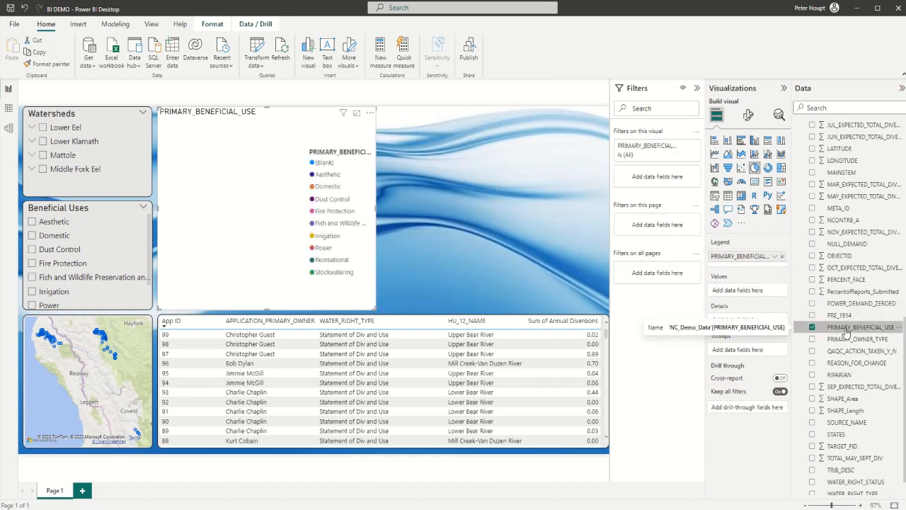
scroll(847, 332, "down", 1)
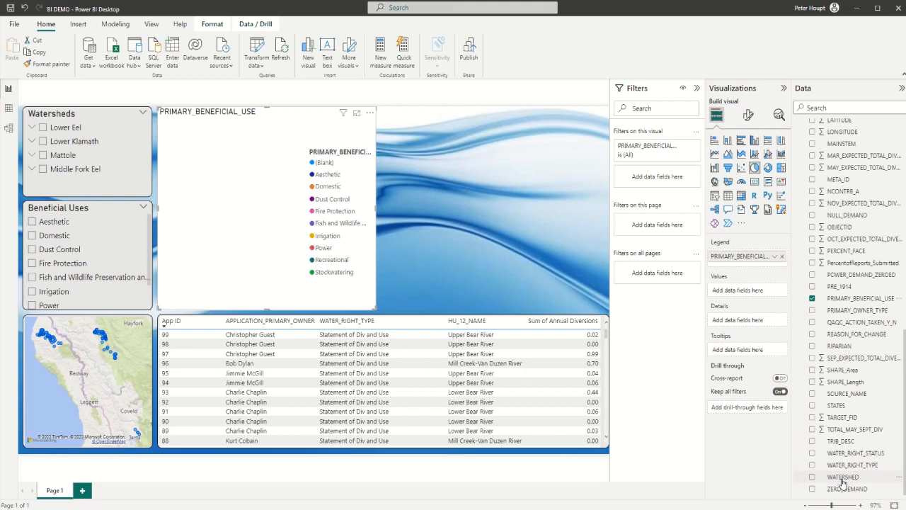
scroll(861, 432, "up", 10)
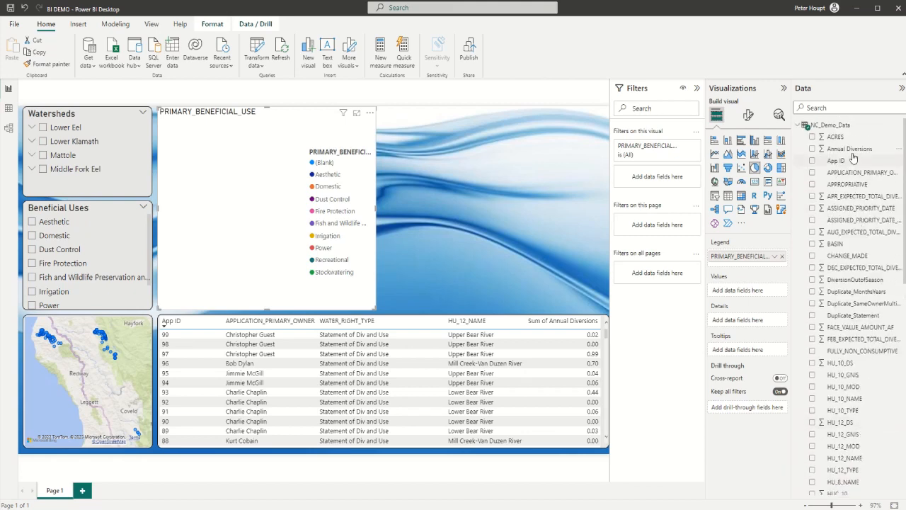
left_click_drag(854, 151, 764, 296)
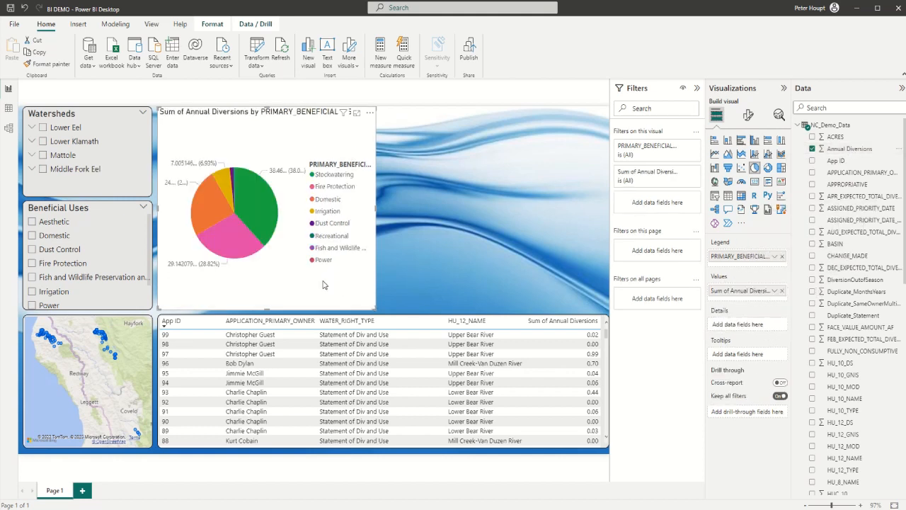
mouse_move(247, 244)
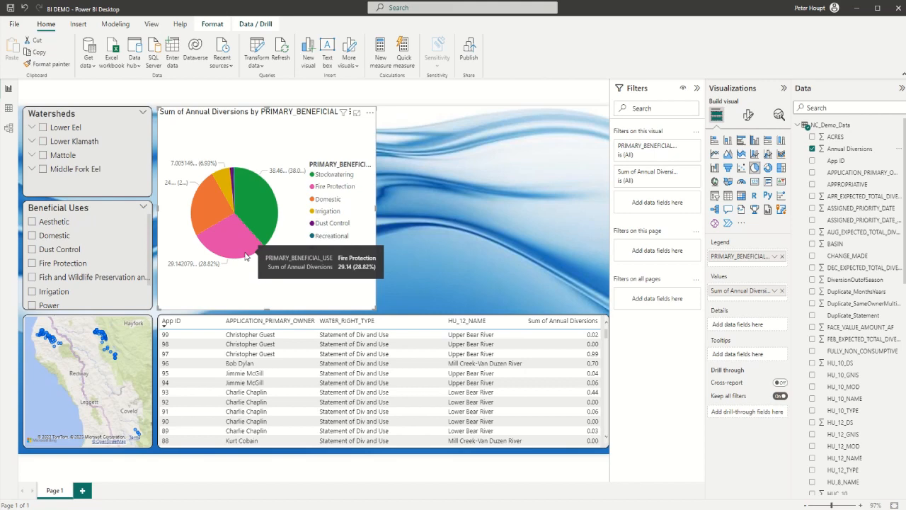
Try PRIMARY_BENEFICIAL_USE as an additional tooltip field on the pie chart, check a slice's tooltip, and remove the field again
scroll(847, 354, "down", 5)
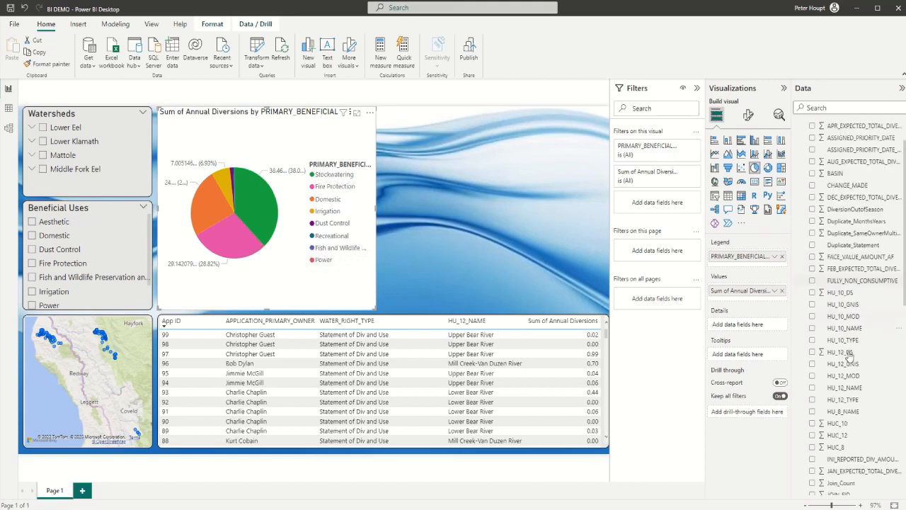
scroll(848, 354, "down", 5)
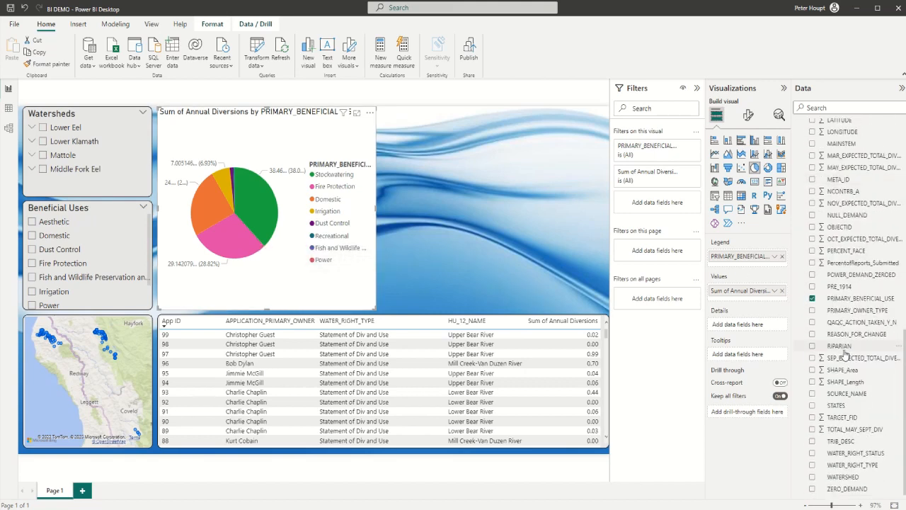
left_click_drag(847, 300, 754, 360)
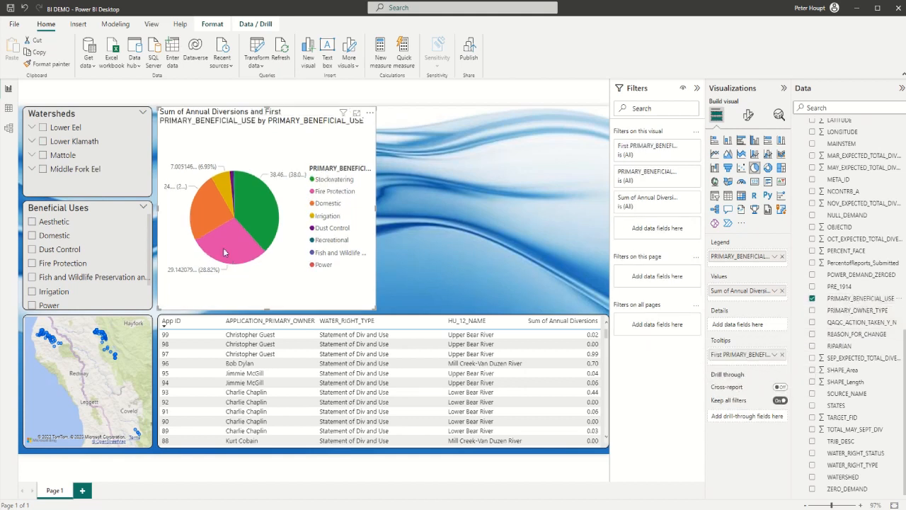
mouse_move(223, 252)
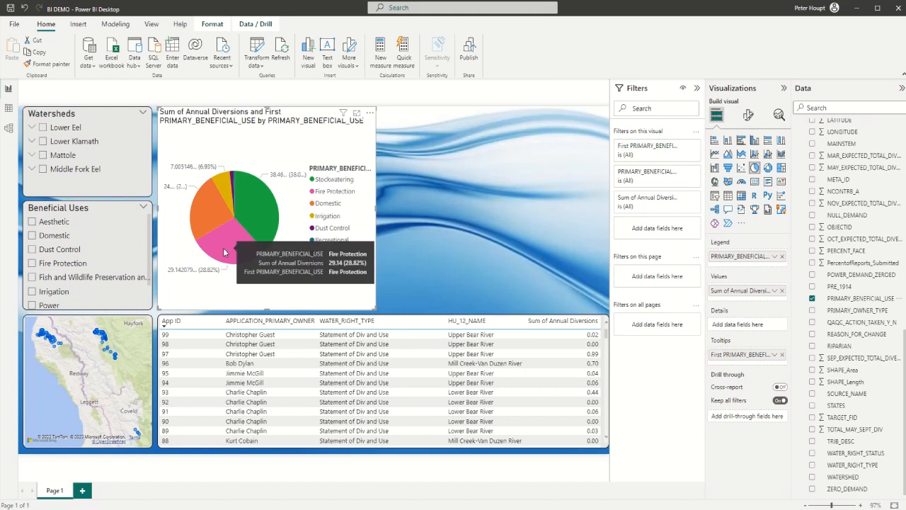
left_click(783, 355)
Set the label contents of the pie chart's detail labels to All detail labels
left_click(748, 116)
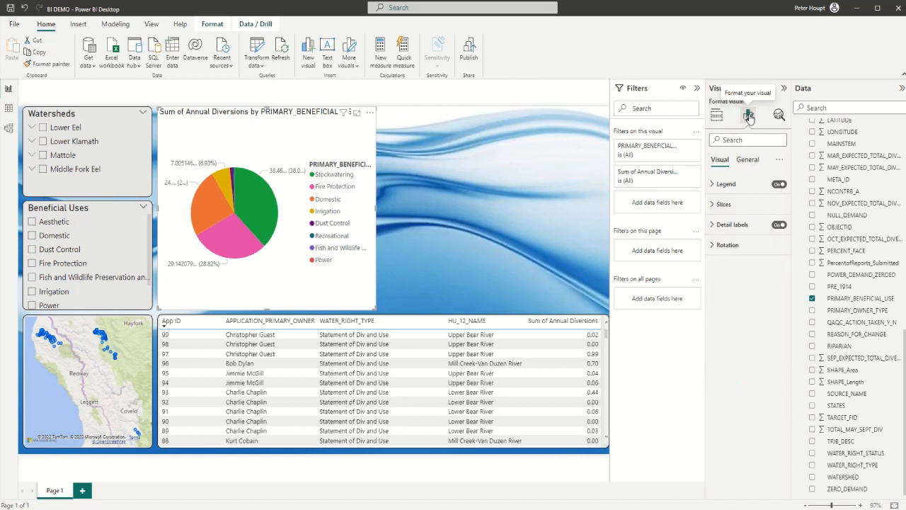
left_click(715, 225)
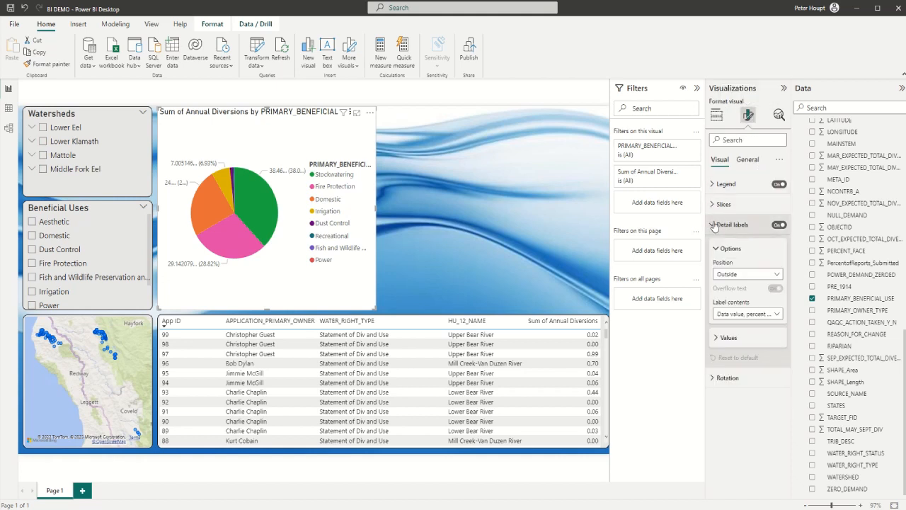
left_click(778, 315)
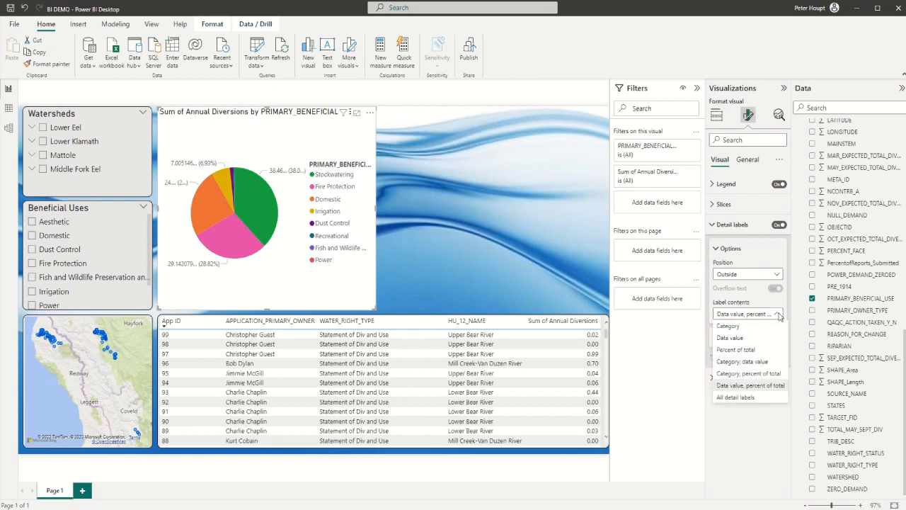
left_click(741, 327)
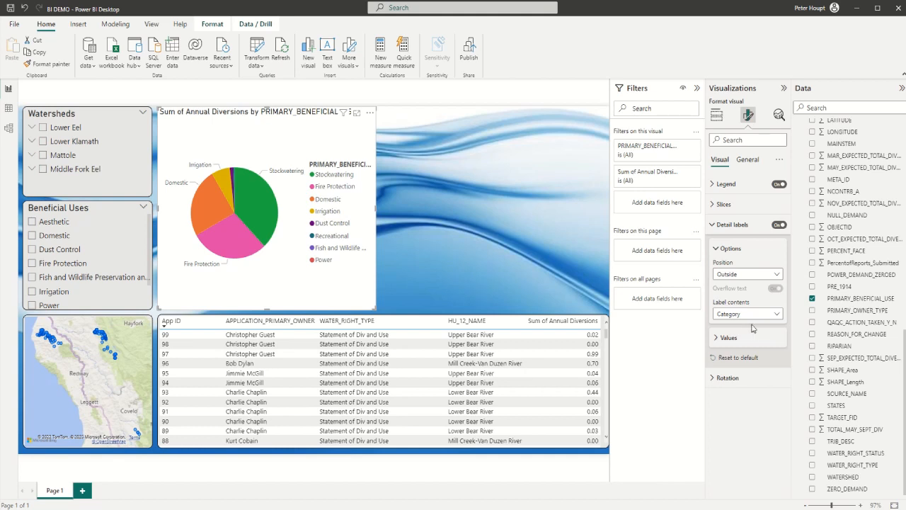
left_click(778, 315)
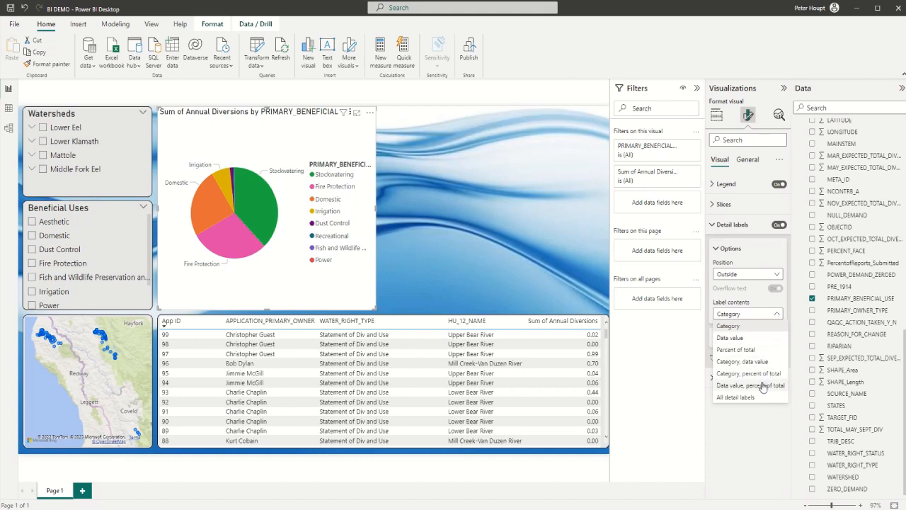
left_click(744, 397)
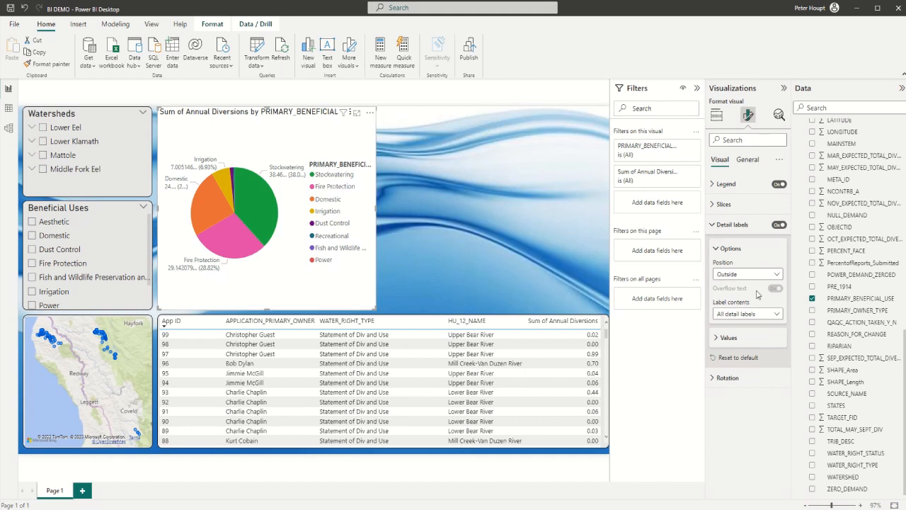
Set the pie chart's detail label values to 2 decimal places, leaving the display units on Auto
left_click(715, 252)
left_click(718, 273)
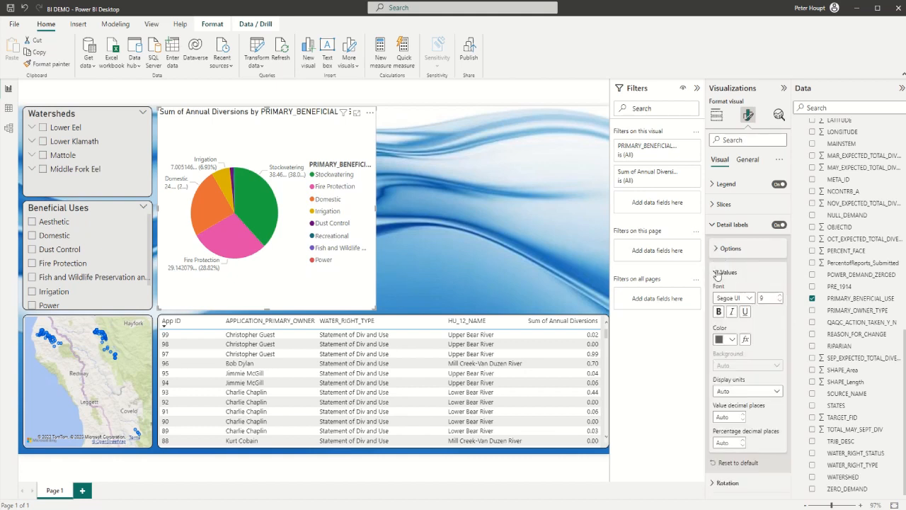
left_click(778, 392)
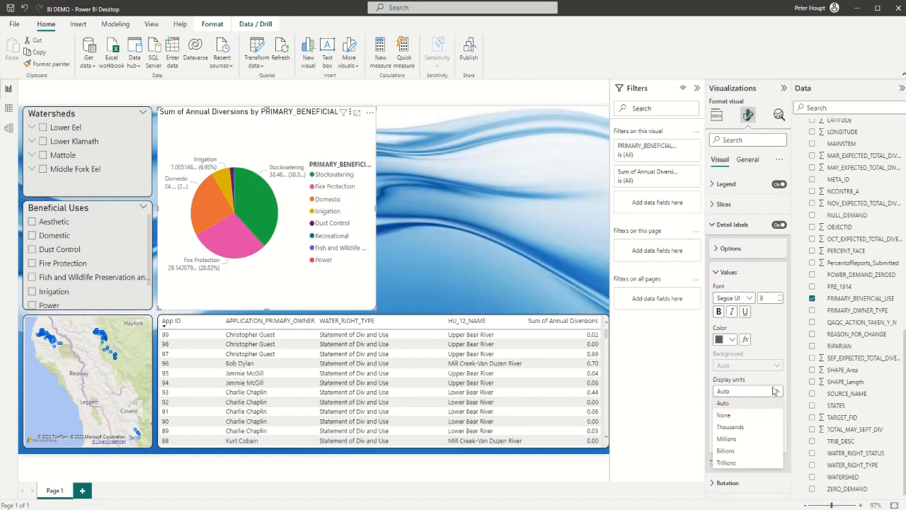
left_click(776, 391)
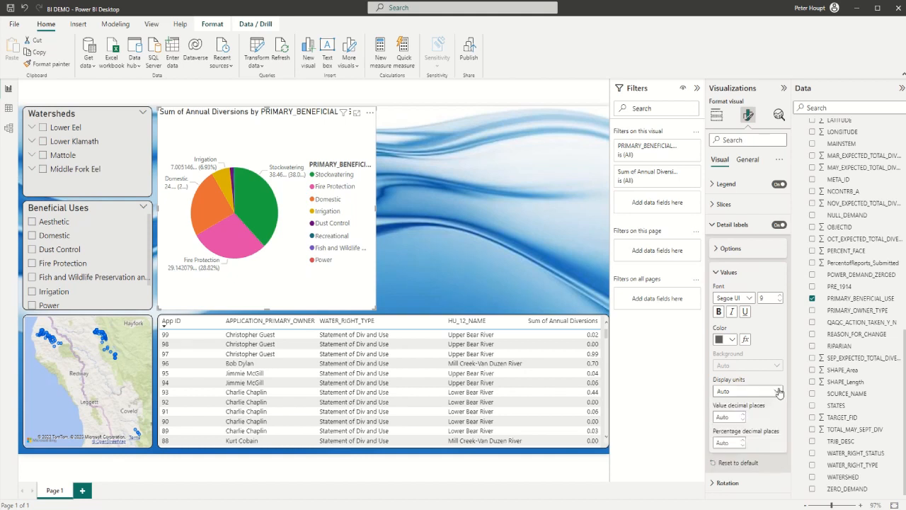
left_click(718, 418)
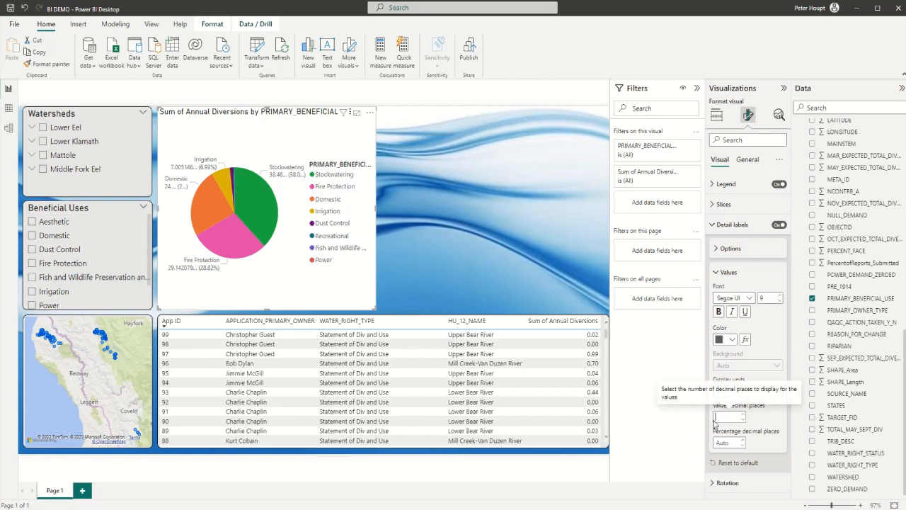
type("2")
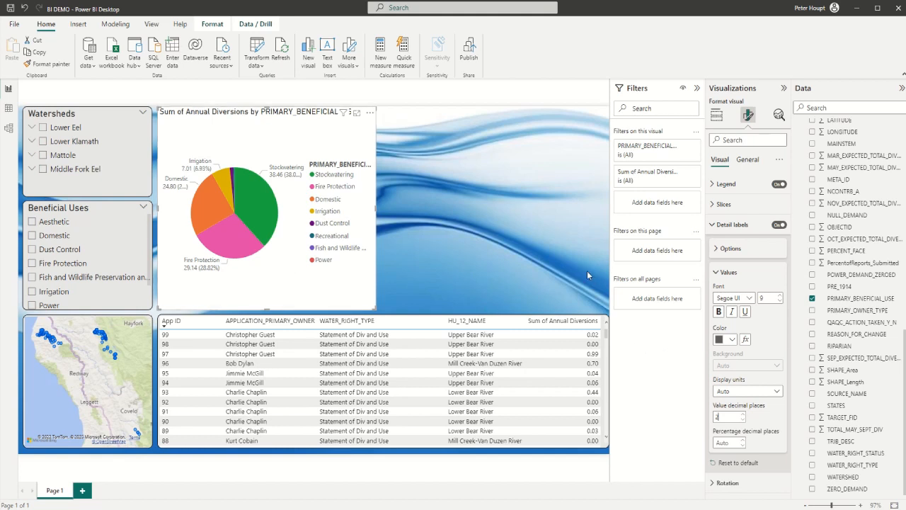
Change the pie chart's title to "Annual Div by Beneficial Uses" and center it
left_click(747, 161)
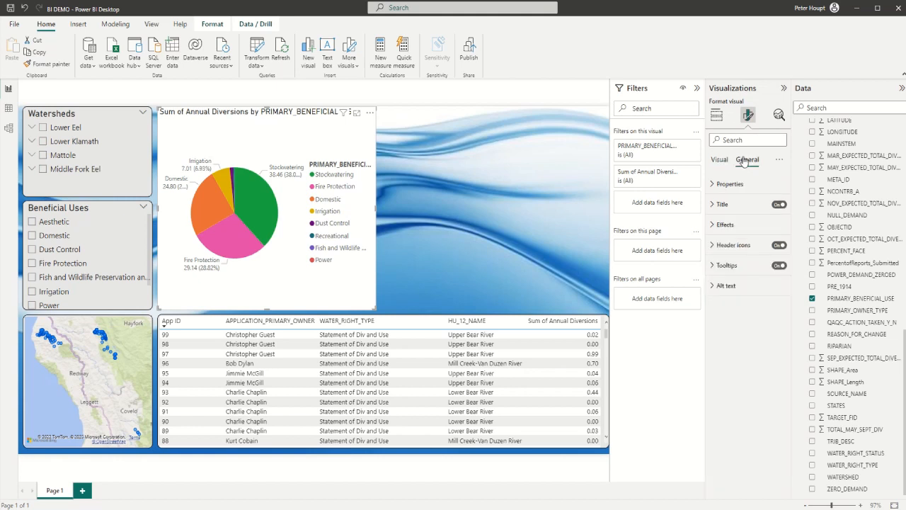
left_click(715, 205)
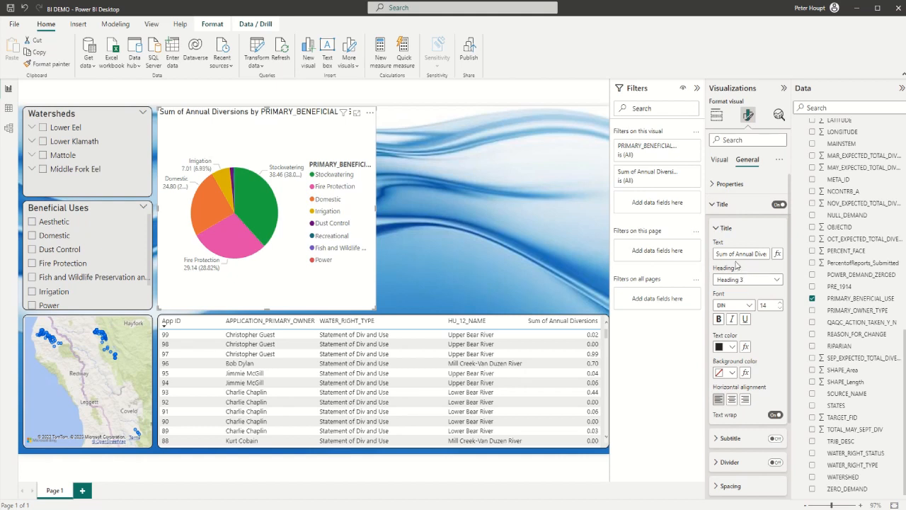
left_click_drag(717, 253, 796, 253)
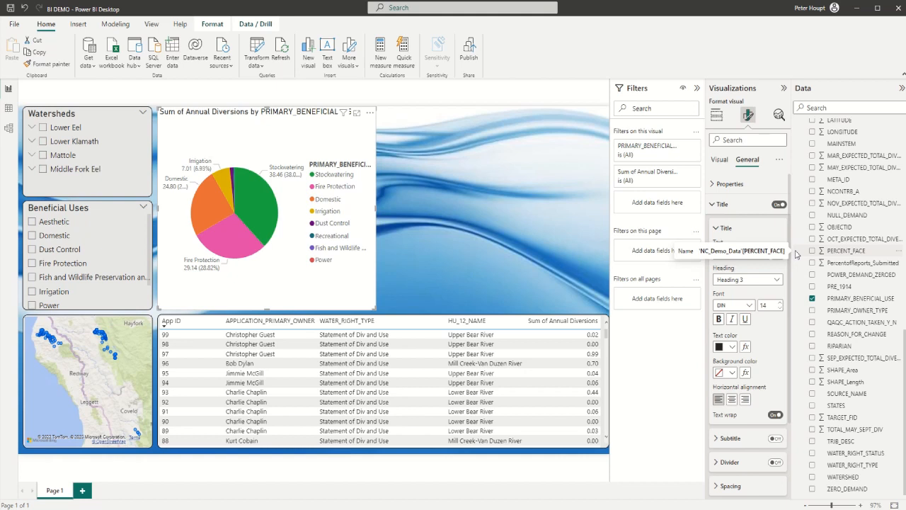
type("A")
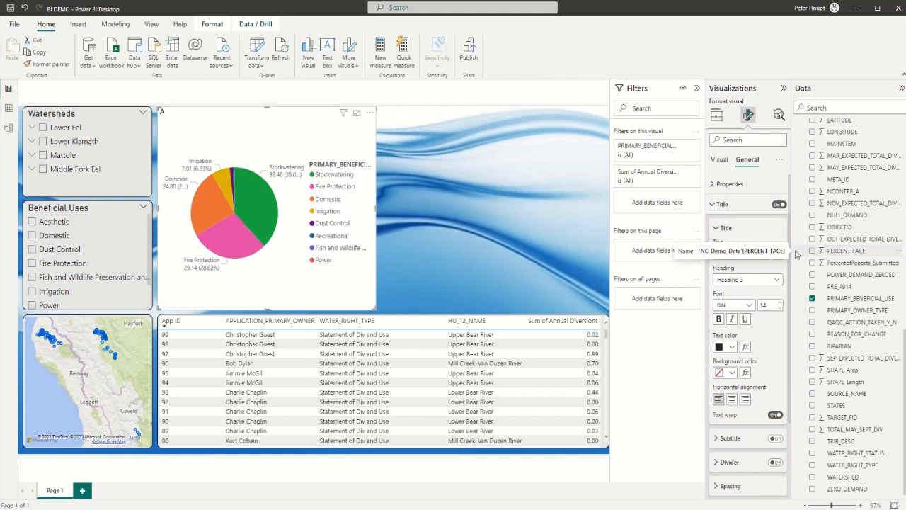
type("nnual Div by Beneficial Uses")
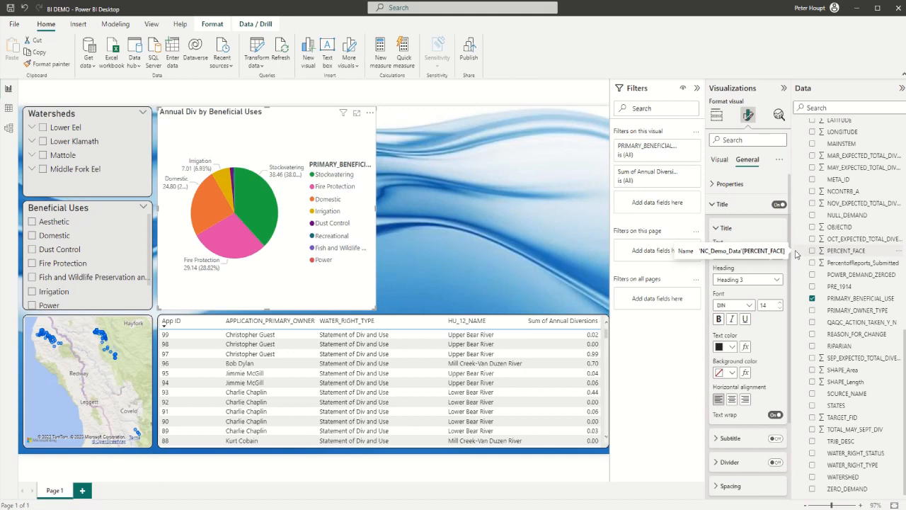
left_click(734, 400)
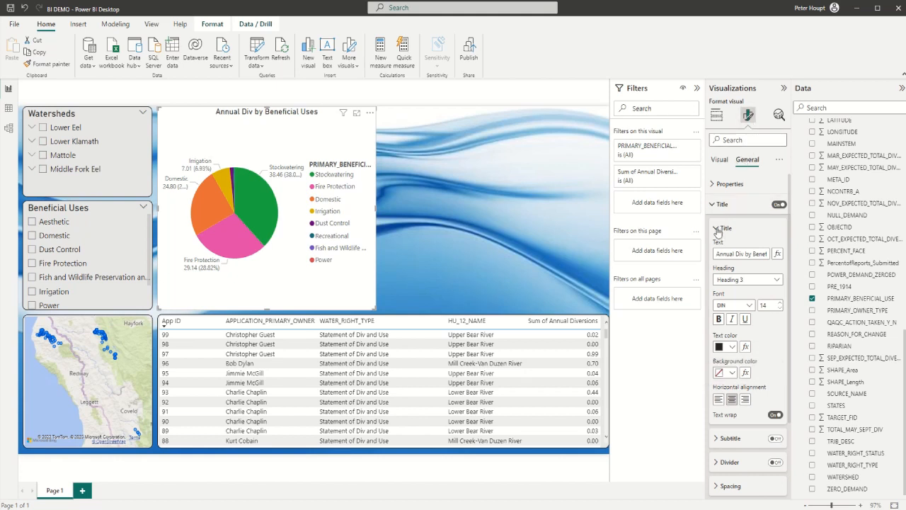
left_click(718, 231)
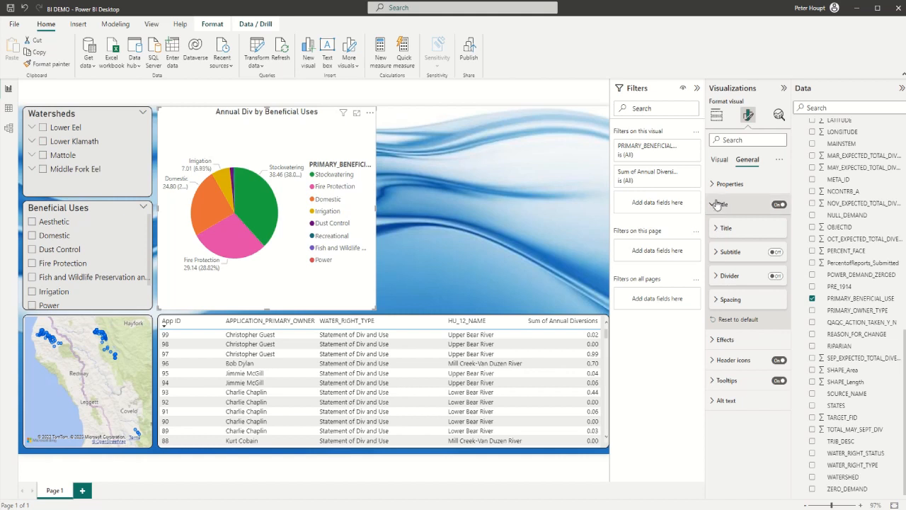
left_click(713, 205)
Give the pie chart a light grey background and turn on a visual border with 10 px rounded corners
left_click(722, 224)
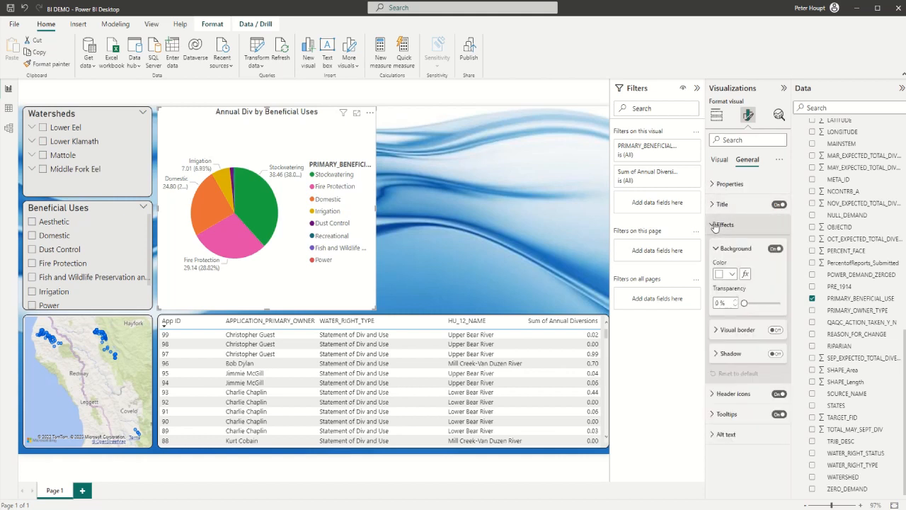
left_click(717, 280)
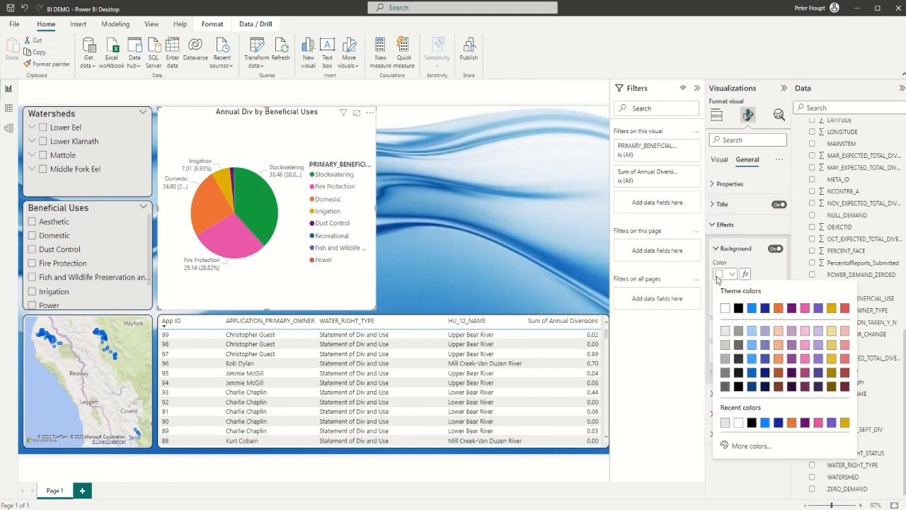
left_click(729, 336)
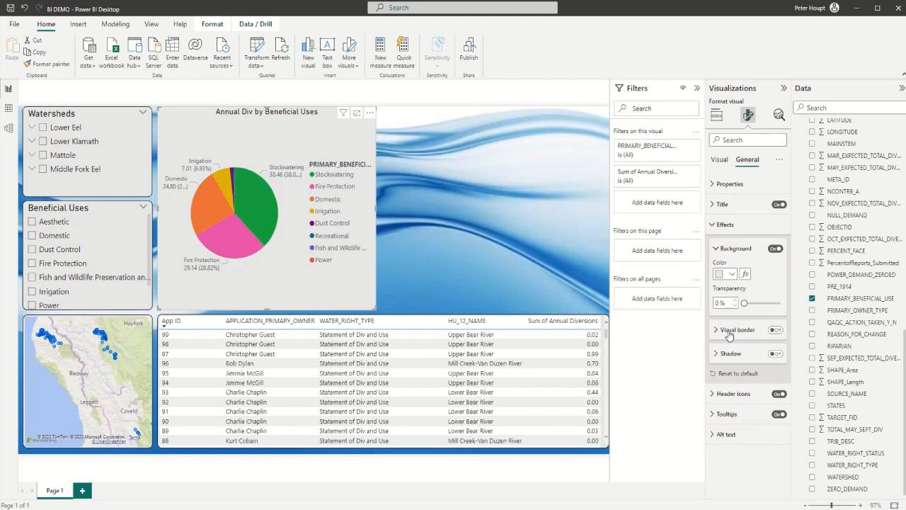
left_click(721, 334)
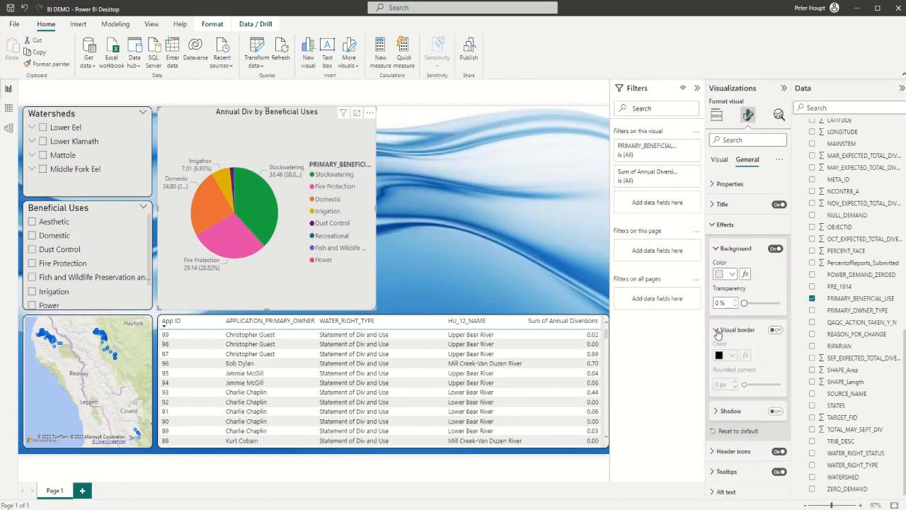
left_click(776, 331)
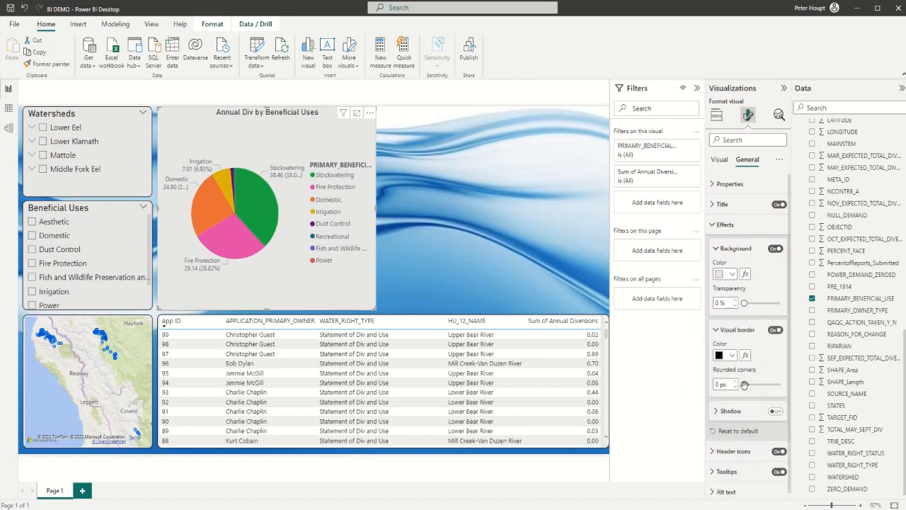
left_click_drag(745, 384, 756, 385)
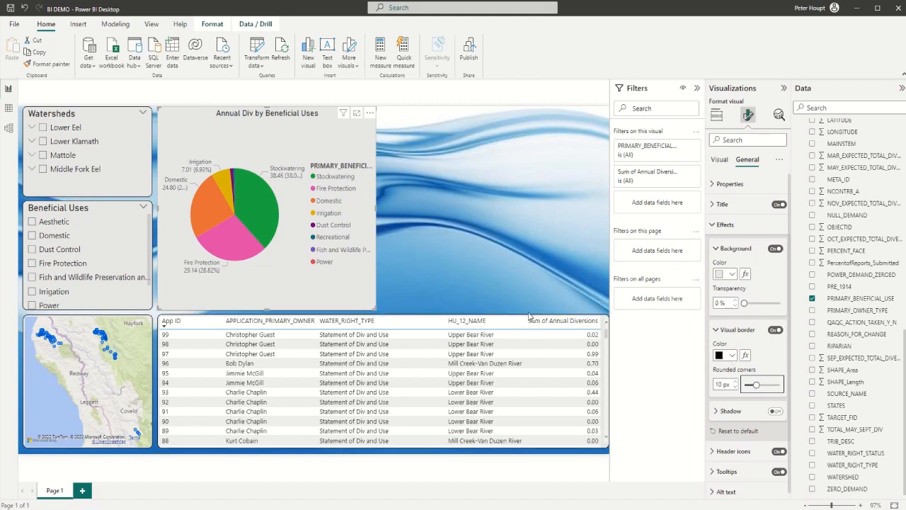
left_click(463, 291)
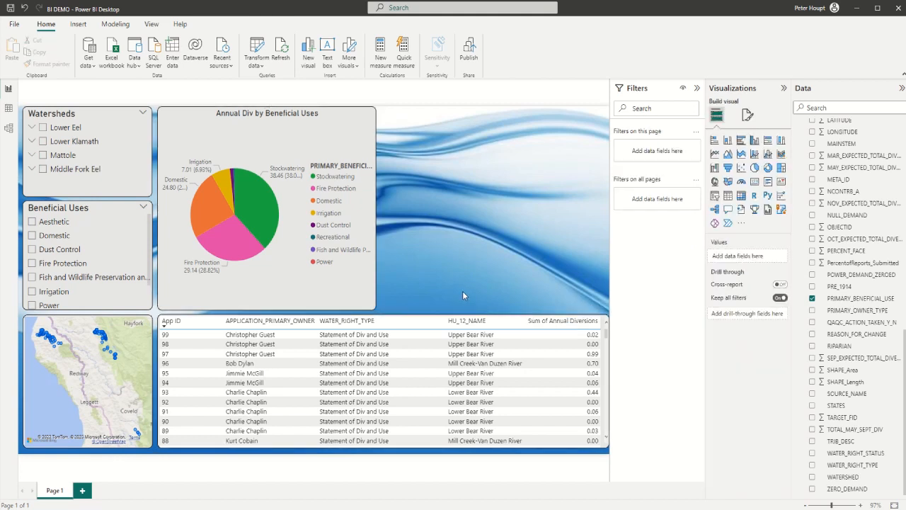
Lower the upper edges of the pie chart and the Watersheds slicer equally to free a strip along the page's upper edge
left_click(249, 134)
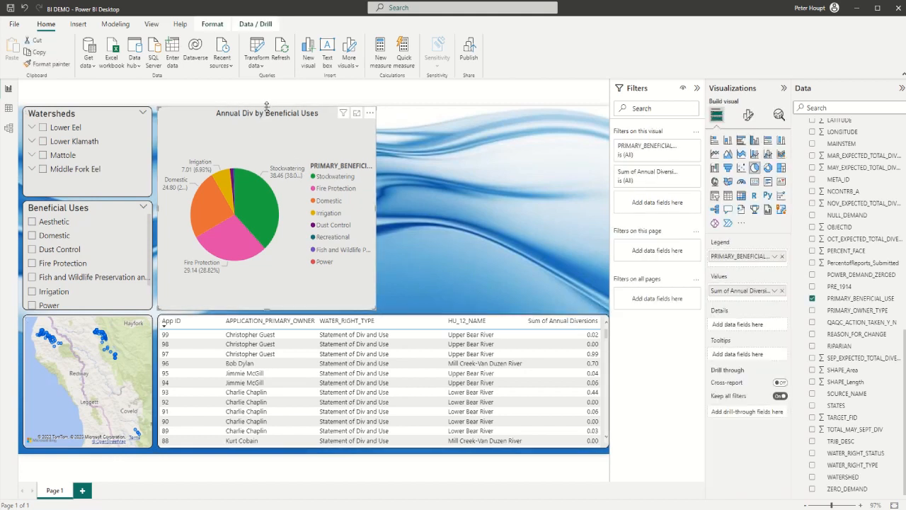
left_click_drag(267, 105, 266, 128)
left_click(88, 122)
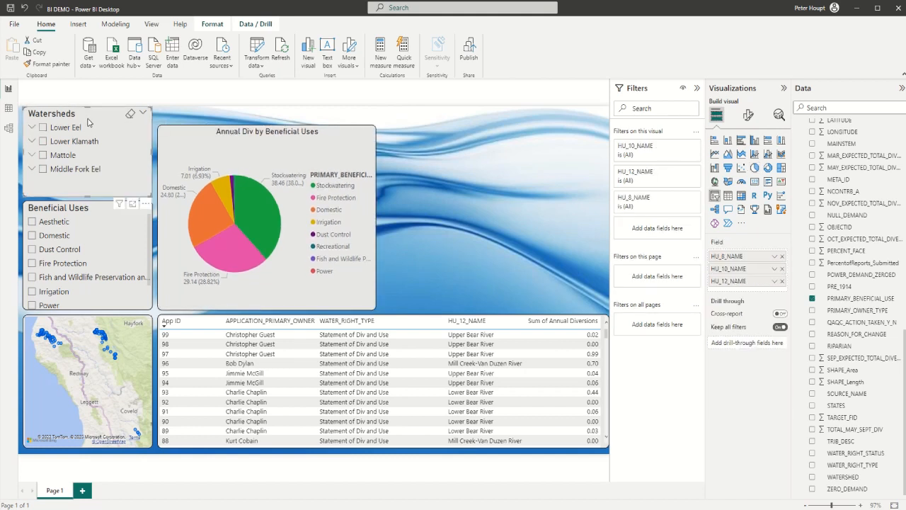
left_click_drag(87, 108, 90, 129)
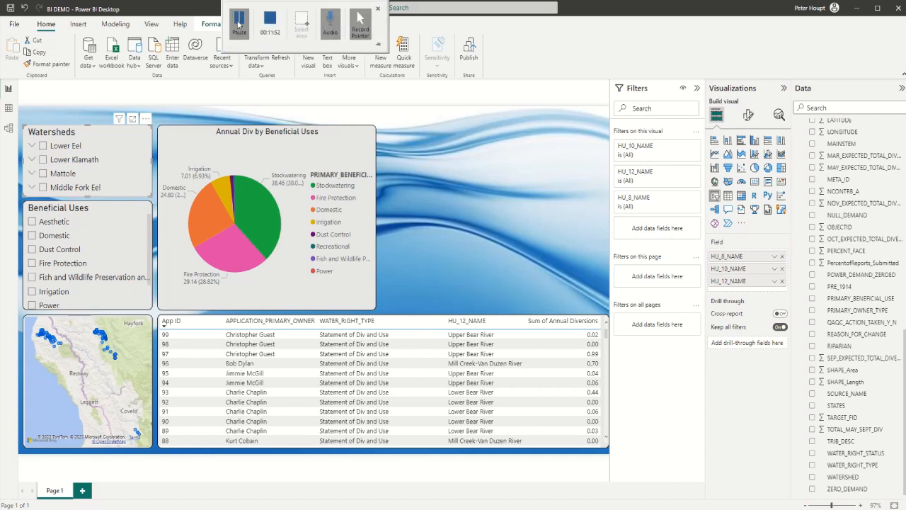
Insert a text box, shrink it to a thin one-line strip, and place it in the free space above the pie chart
left_click(241, 21)
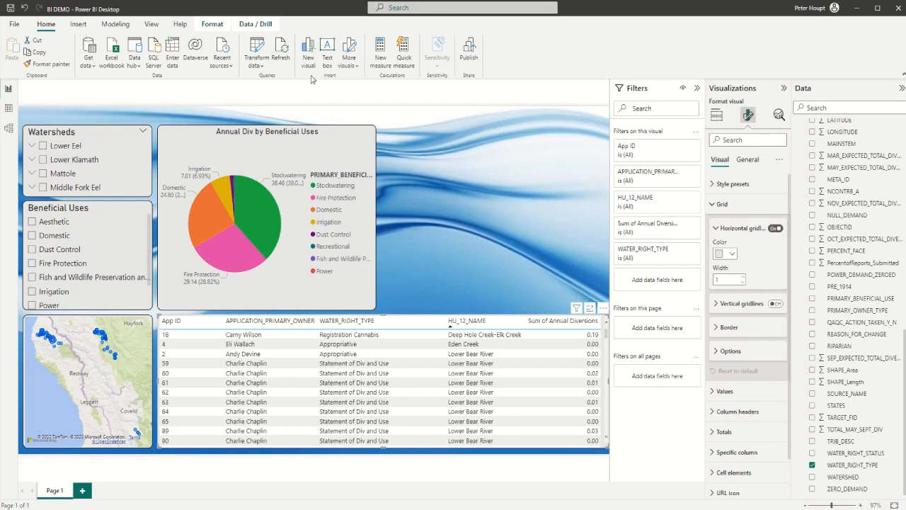
left_click(328, 117)
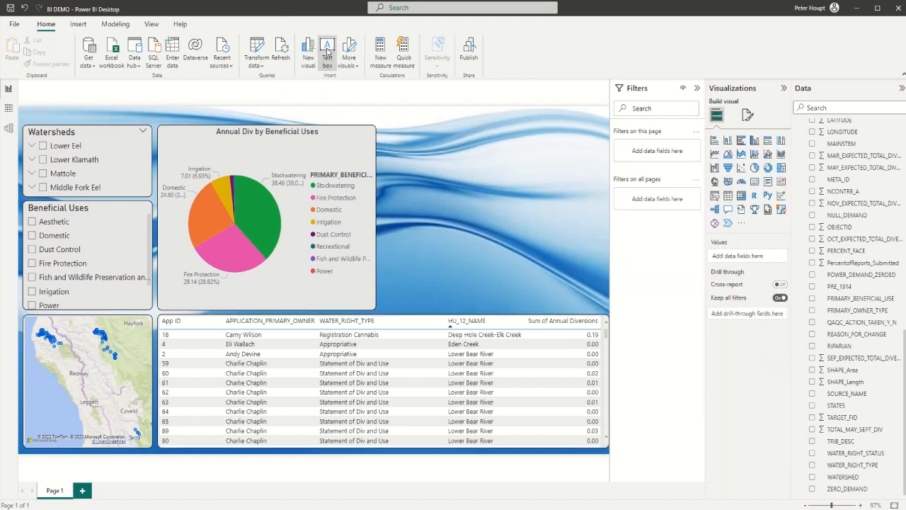
left_click(327, 51)
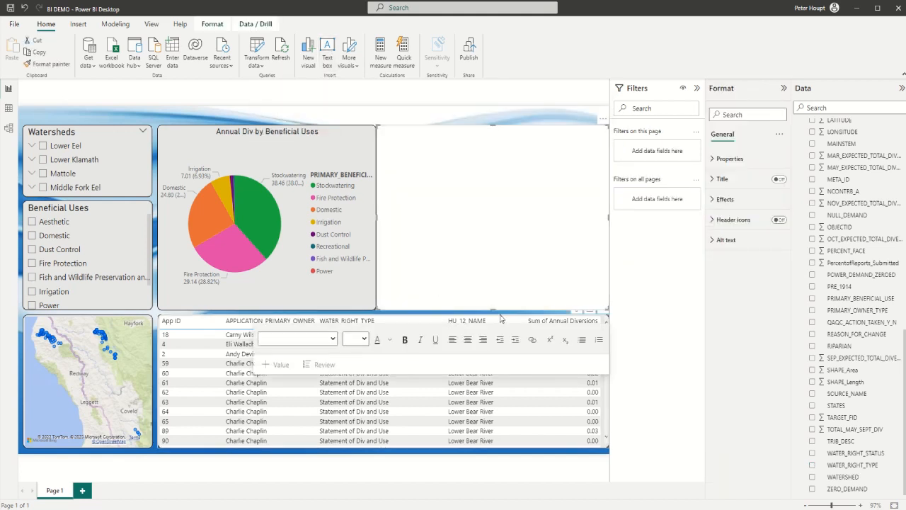
left_click_drag(494, 306, 480, 135)
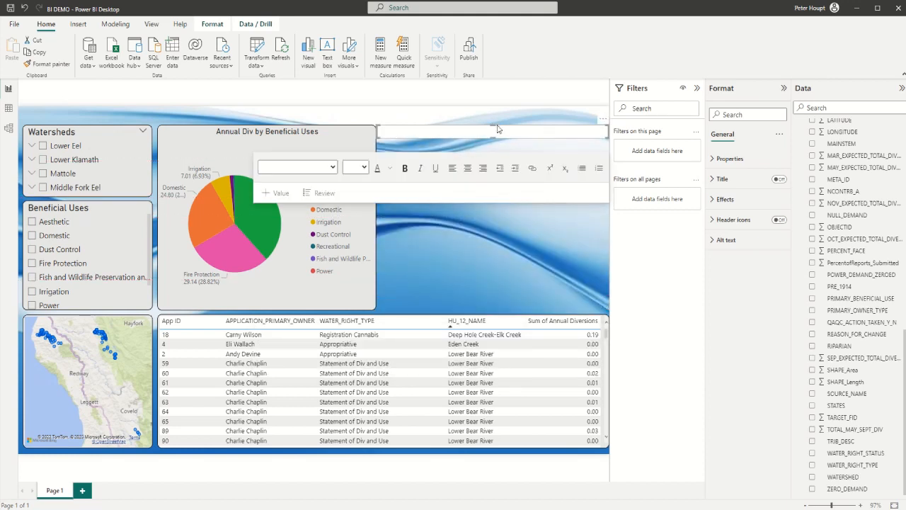
left_click_drag(497, 129, 291, 111)
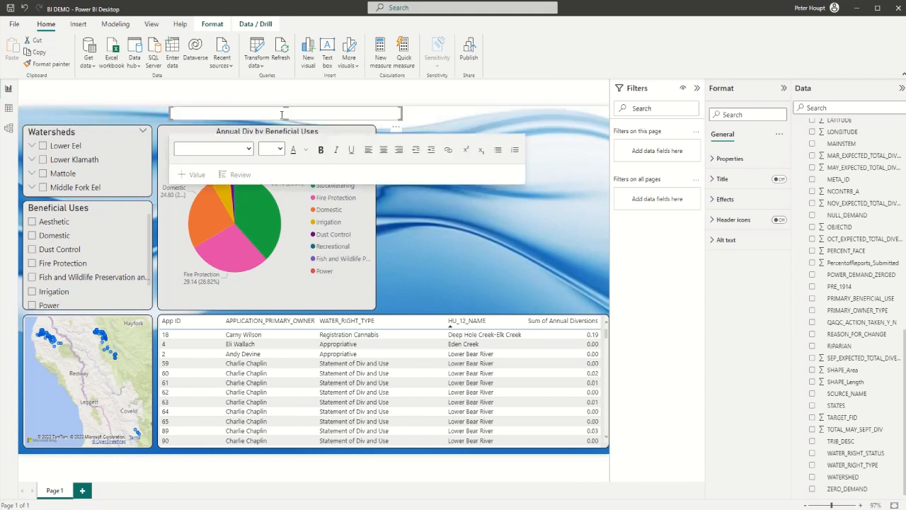
Lower the upper edges of the pie chart and the Watersheds slicer slightly to widen the gap beneath the text box
left_click(324, 130)
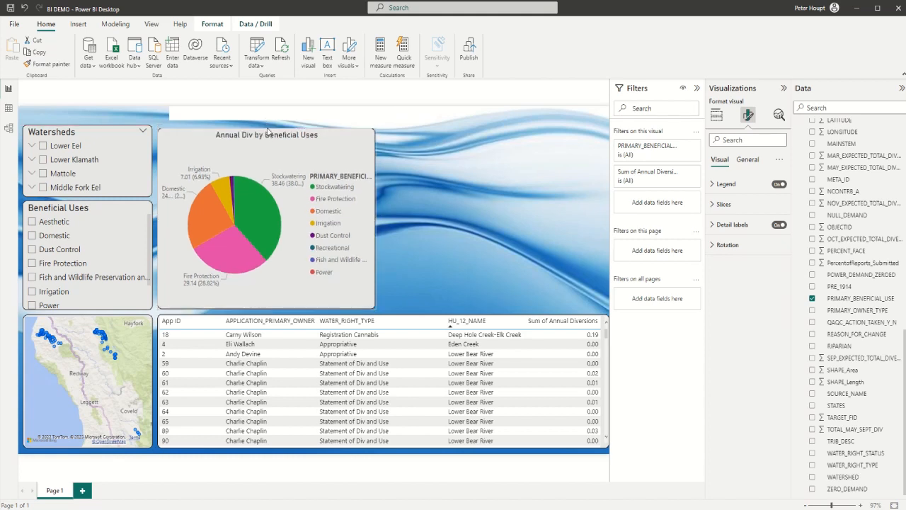
left_click(90, 130)
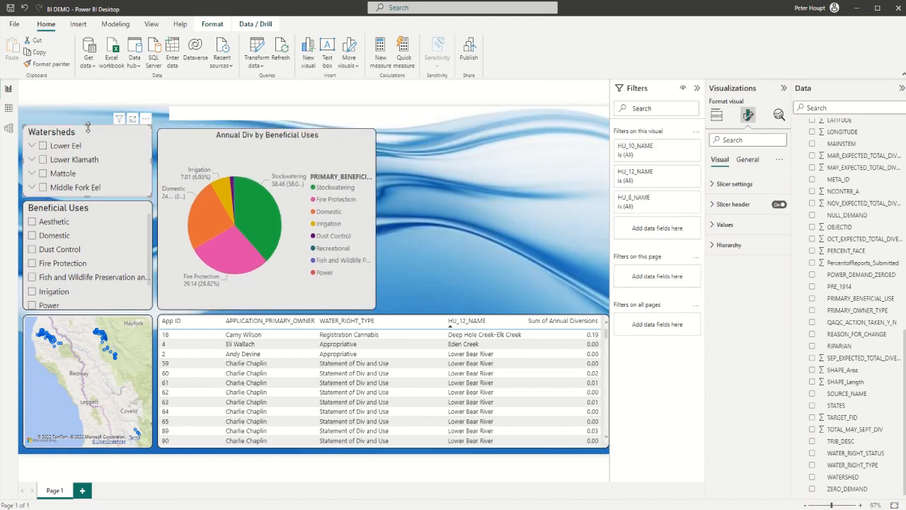
left_click_drag(87, 128, 90, 134)
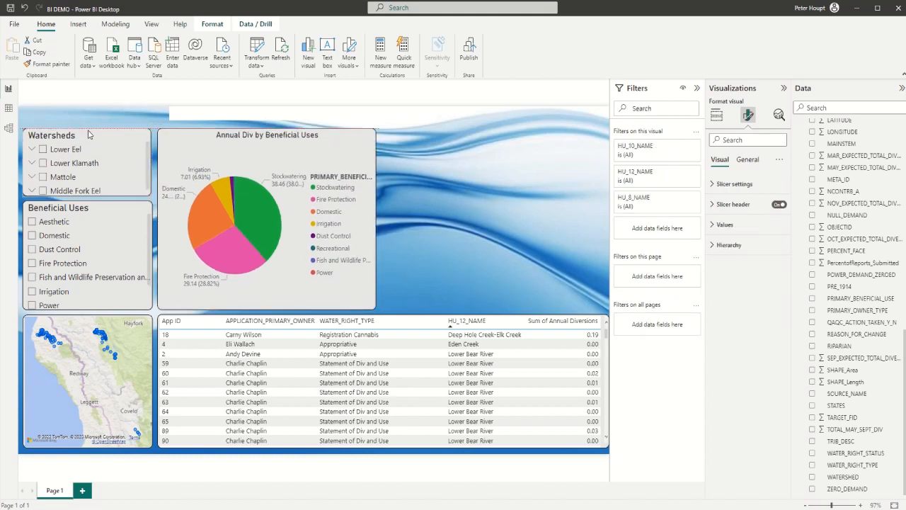
Lower the upper edges of the table and the map by the same small amount
left_click(410, 324)
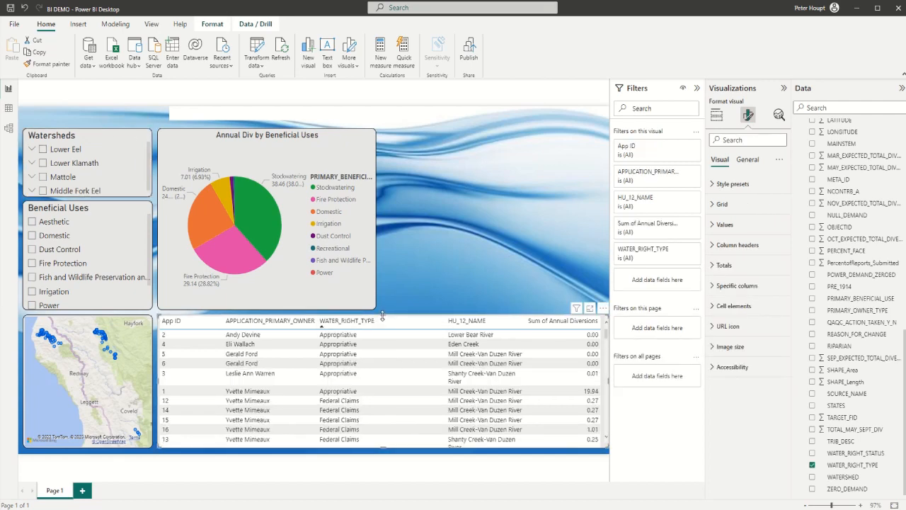
left_click_drag(382, 316, 383, 324)
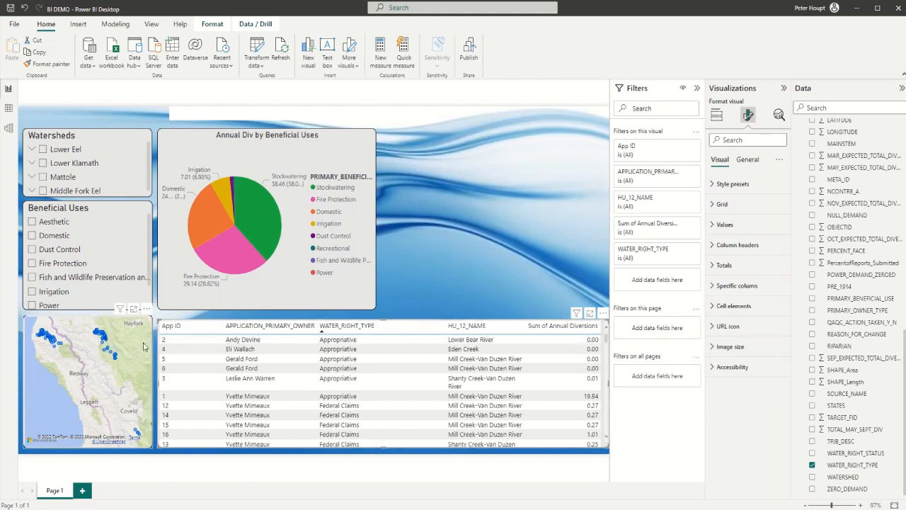
left_click(98, 333)
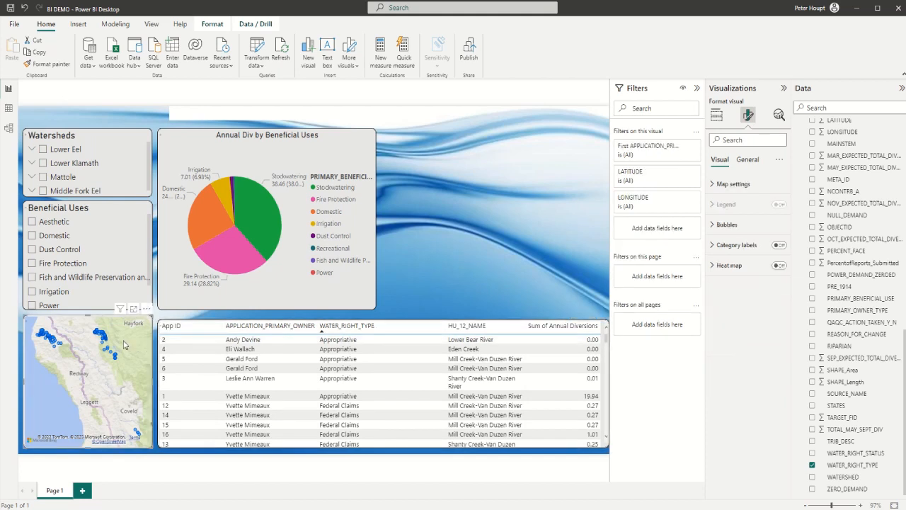
Extend the lower edges of the Beneficial Uses slicer and the pie chart down to just above the map and table
left_click(83, 308)
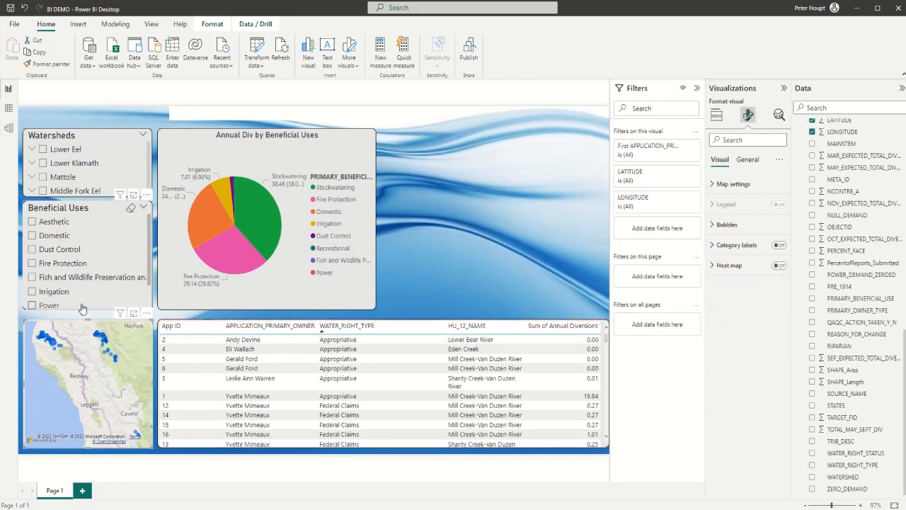
left_click_drag(87, 308, 88, 313)
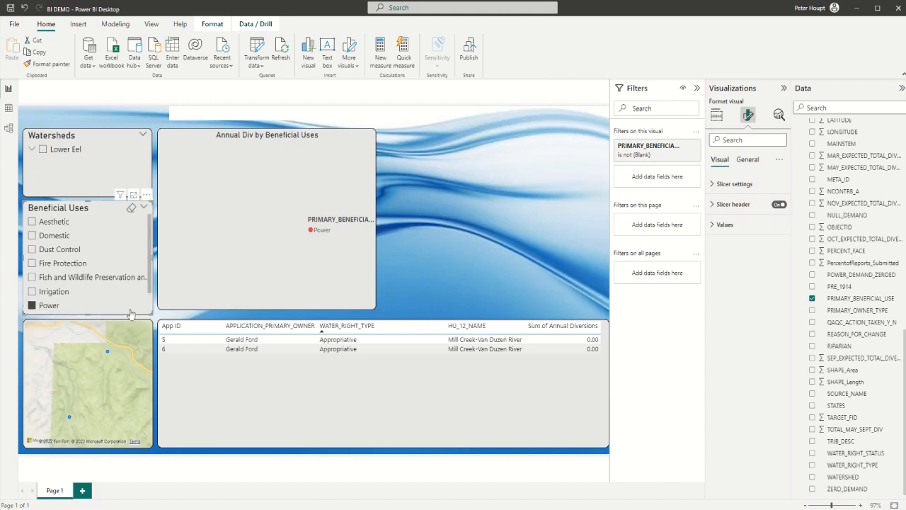
left_click(196, 297)
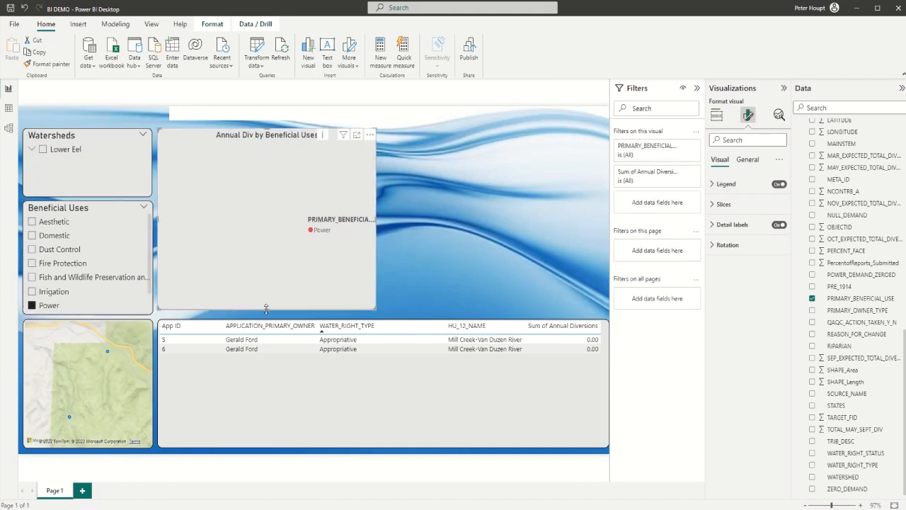
left_click_drag(266, 308, 267, 316)
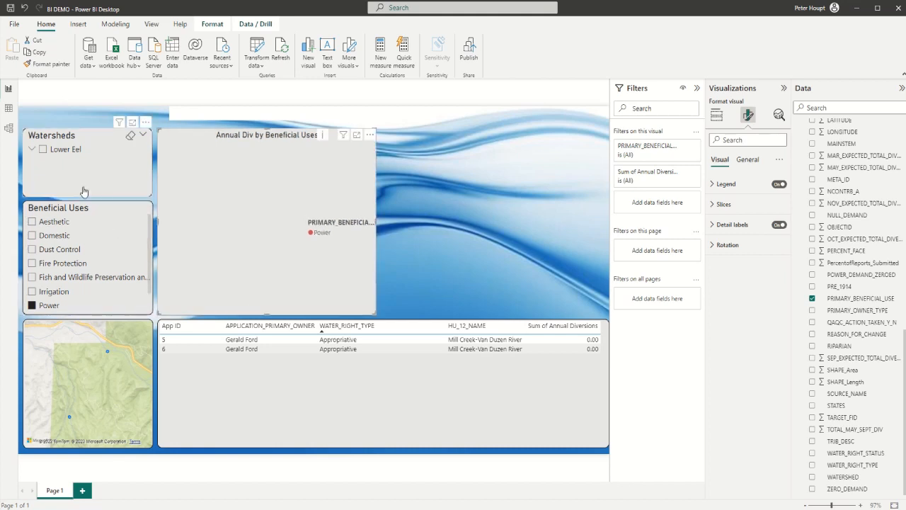
Lower the boundary between the Watersheds and Beneficial Uses slicers slightly, and clear the Power selection
left_click(97, 212)
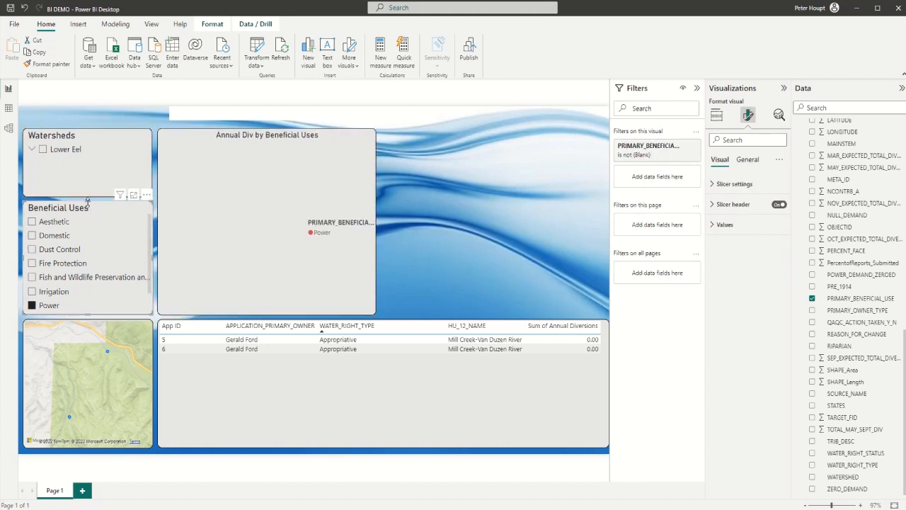
left_click_drag(87, 202, 88, 207)
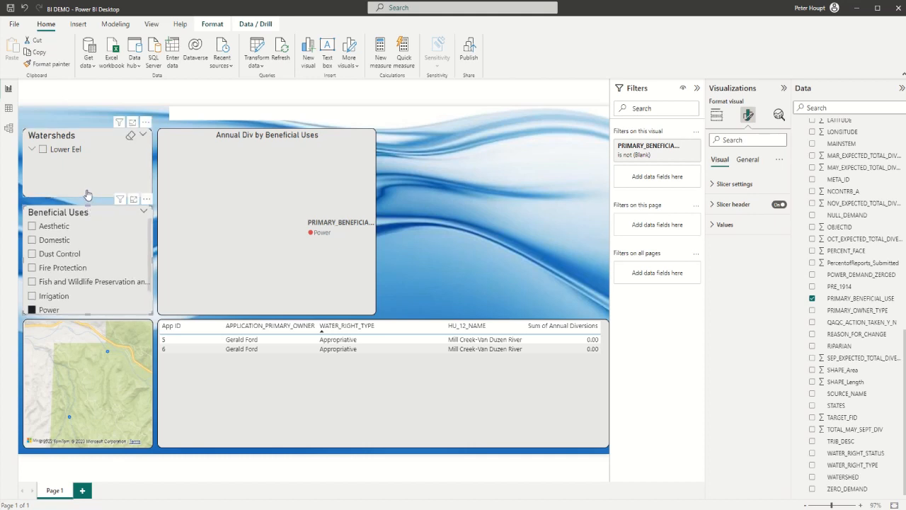
left_click(87, 192)
left_click_drag(87, 196, 89, 202)
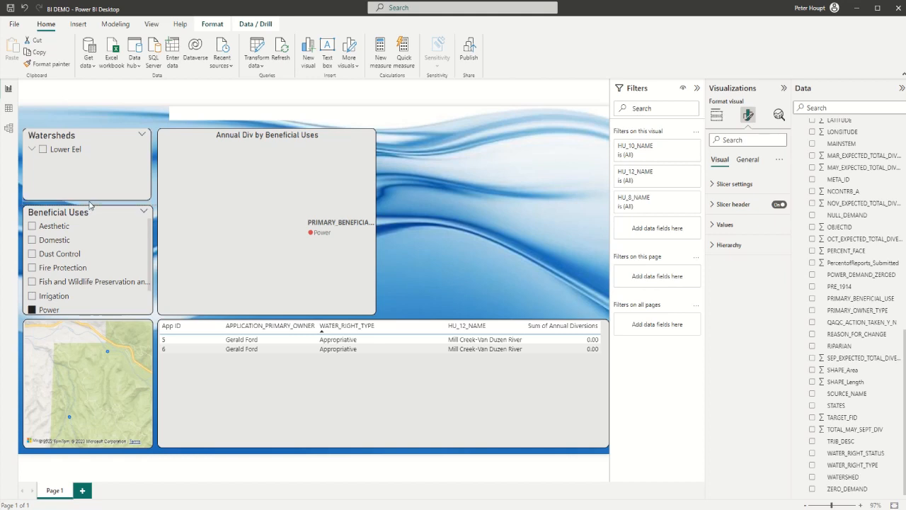
left_click(32, 309)
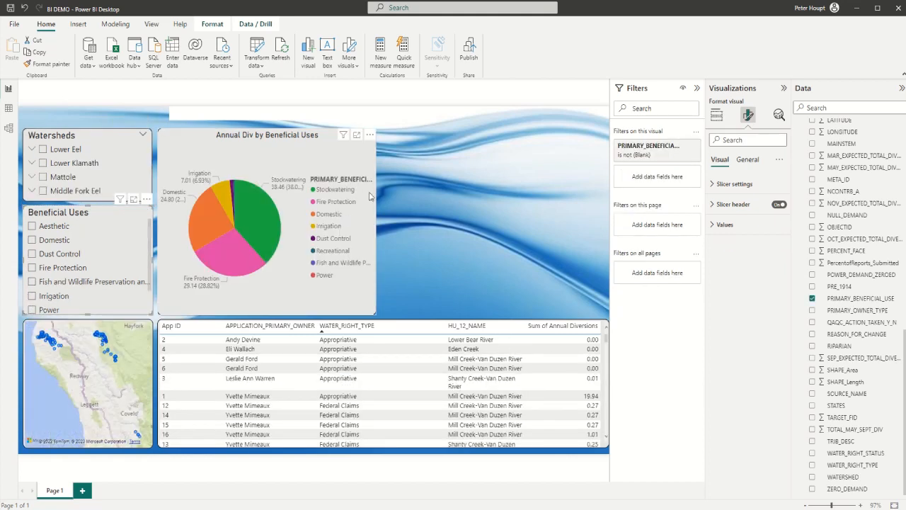
Center the text box vertically in the strip above the visuals and widen it on both sides to span nearly the whole page
left_click(300, 114)
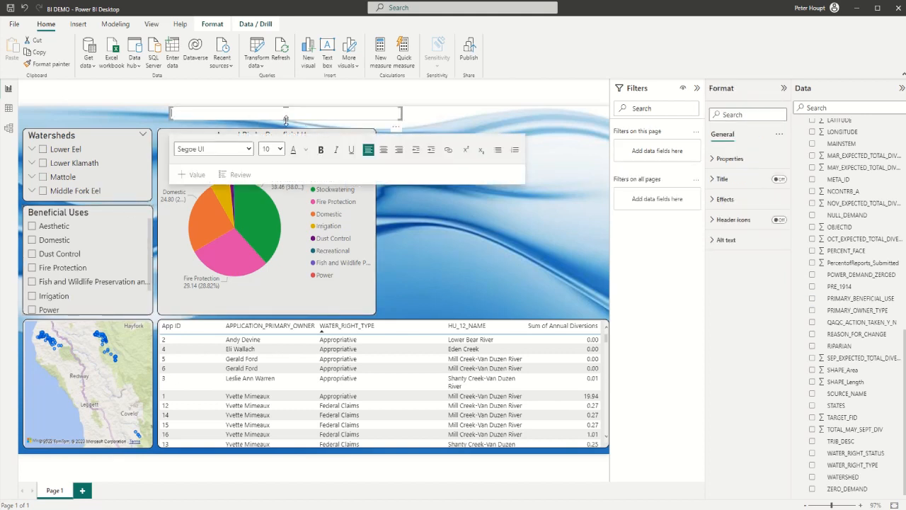
left_click_drag(287, 120, 287, 123)
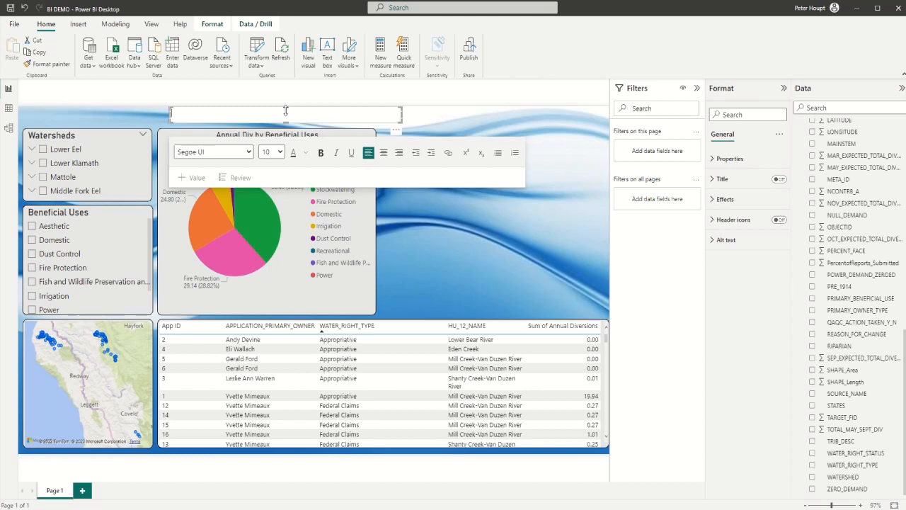
left_click_drag(286, 111, 287, 116)
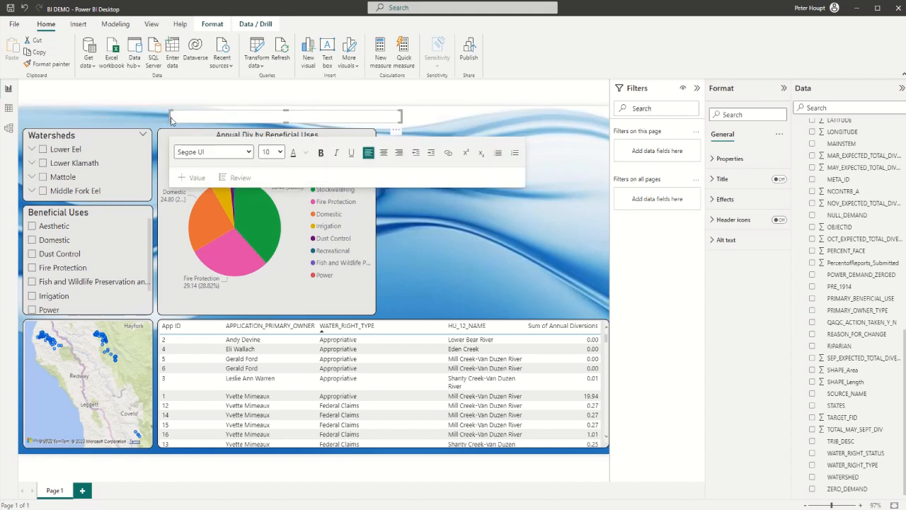
left_click_drag(170, 119, 24, 120)
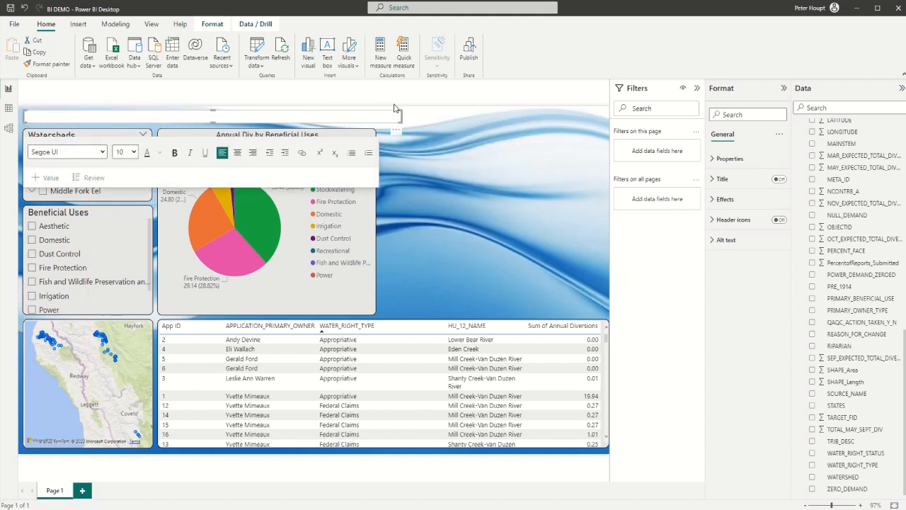
left_click_drag(401, 116, 604, 130)
Pull the table's right edge in slightly to leave a small margin at the page border
scroll(606, 376, "down", 5)
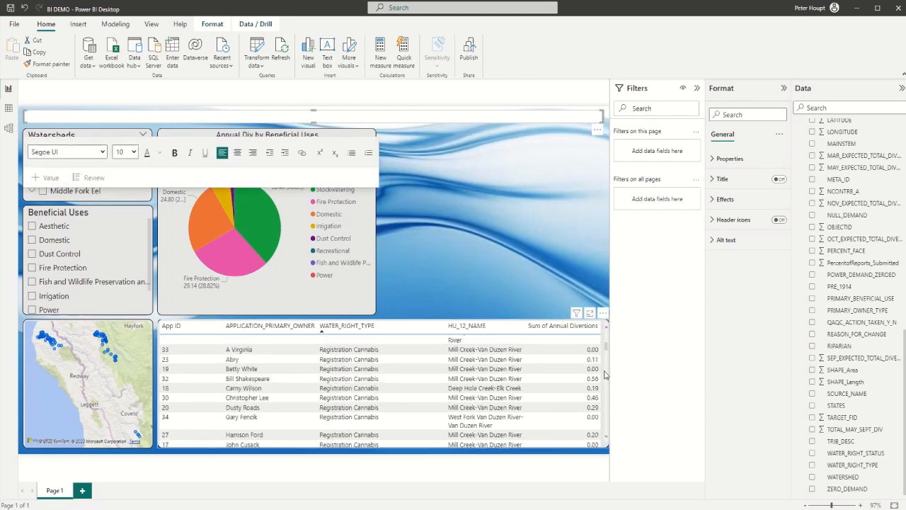
left_click(605, 375)
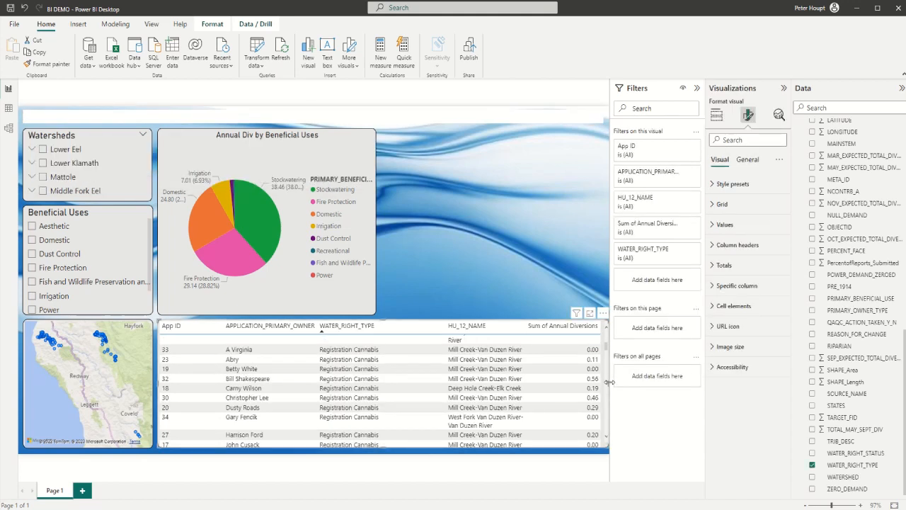
left_click_drag(608, 382, 614, 383)
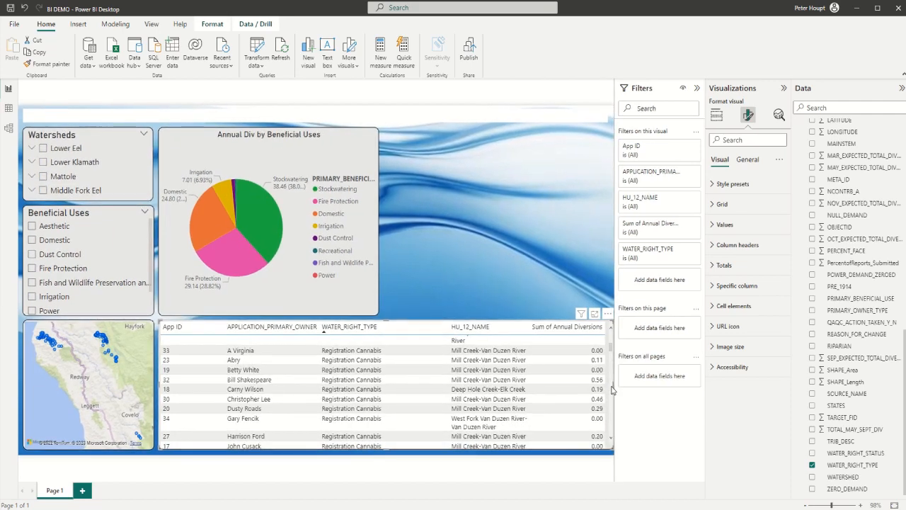
left_click_drag(614, 385, 610, 389)
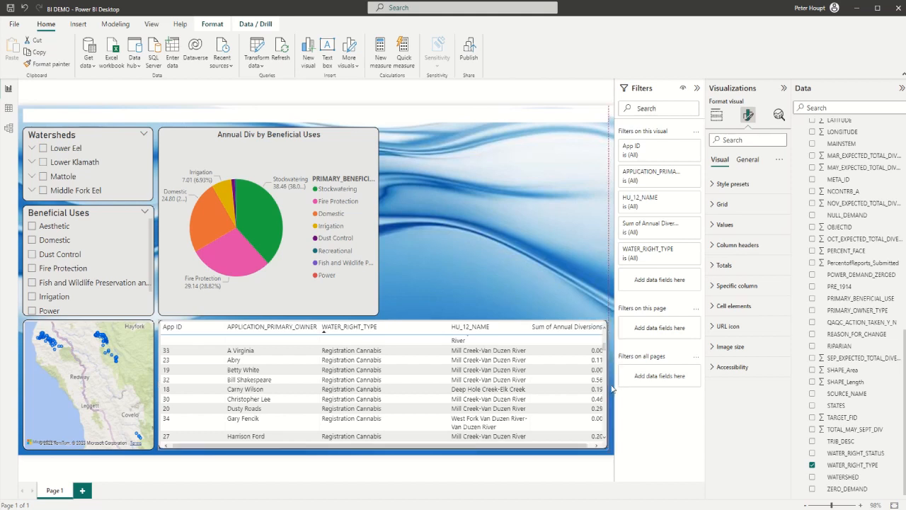
left_click_drag(612, 389, 611, 387)
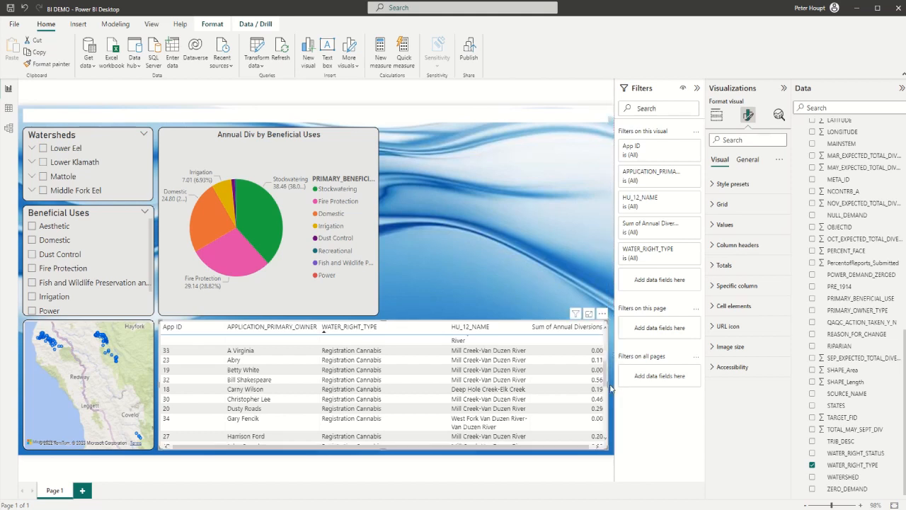
Align the text box's right edge with the table's, then enter "North Coast Data Demo" in it as centered text
left_click(604, 116)
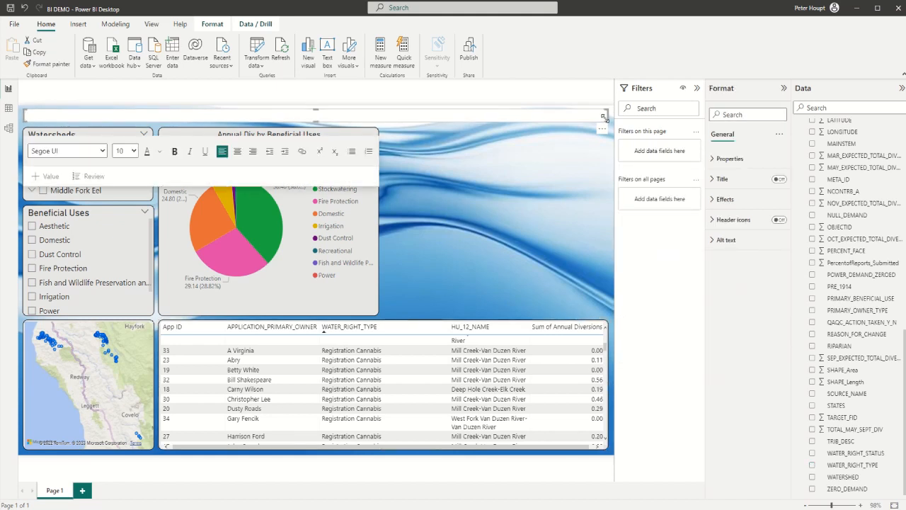
left_click_drag(607, 117, 609, 119)
type("Coast Data Demo")
left_click(237, 153)
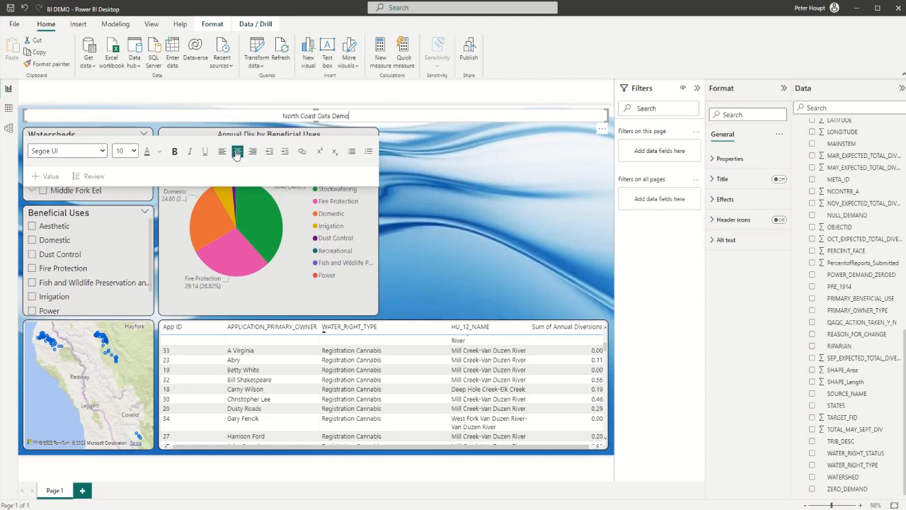
Make the "North Coast Data Demo" title bold and set its font size to 12
left_click(175, 152)
left_click_drag(333, 117, 282, 116)
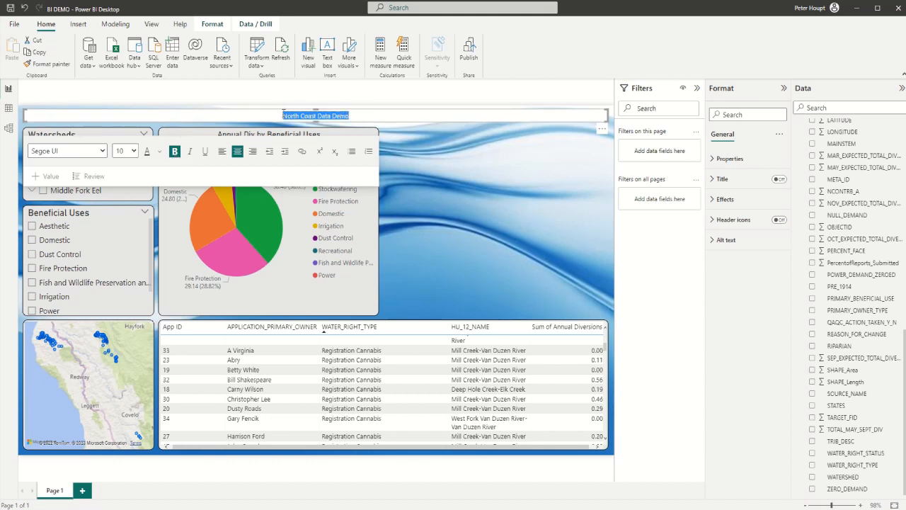
left_click(177, 153)
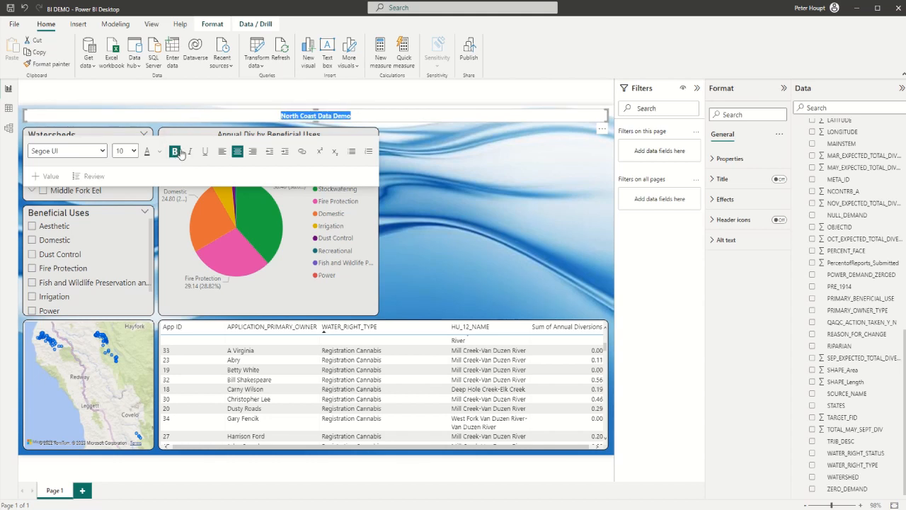
left_click(133, 151)
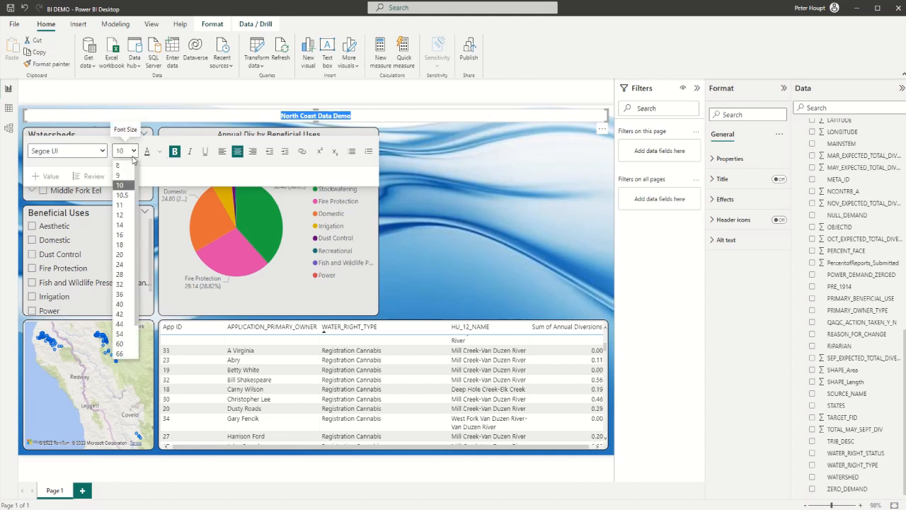
left_click(120, 215)
left_click(121, 220)
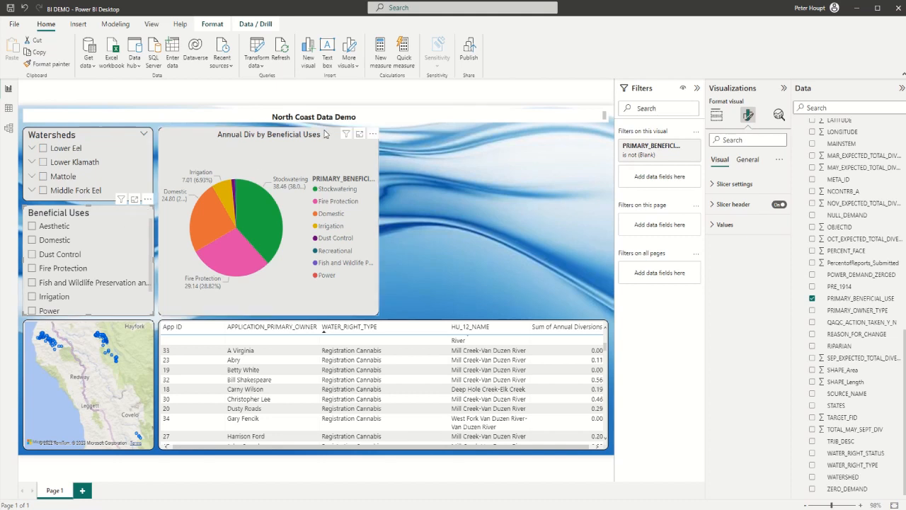
left_click(365, 116)
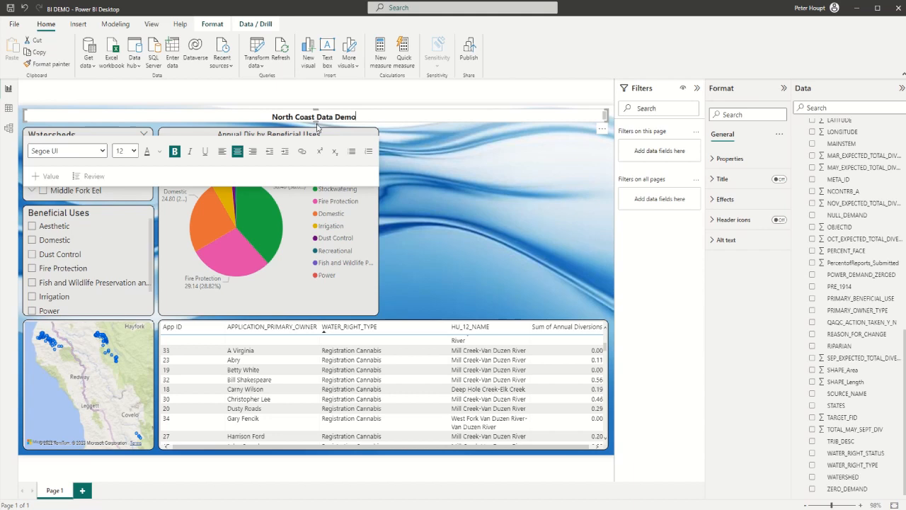
Extend the title text box's lower edge slightly and give the box a light grey background
left_click_drag(316, 122, 317, 125)
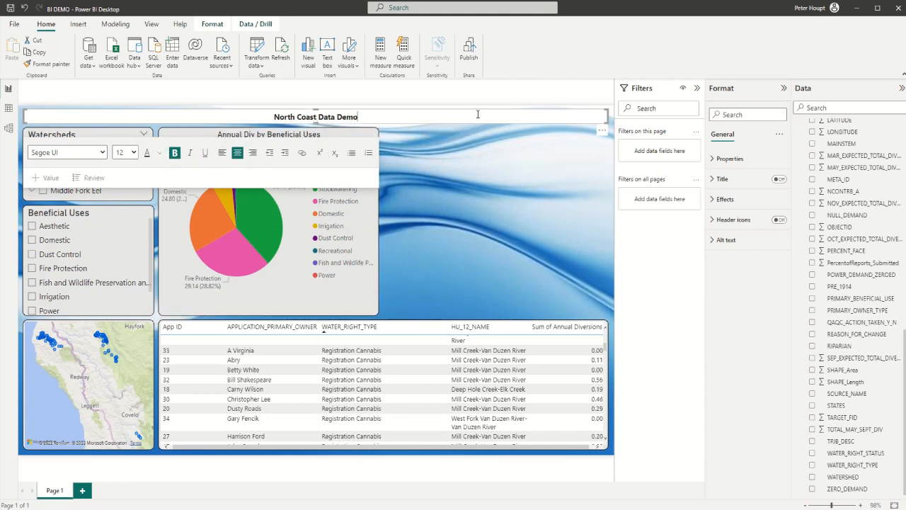
left_click(725, 199)
left_click(729, 249)
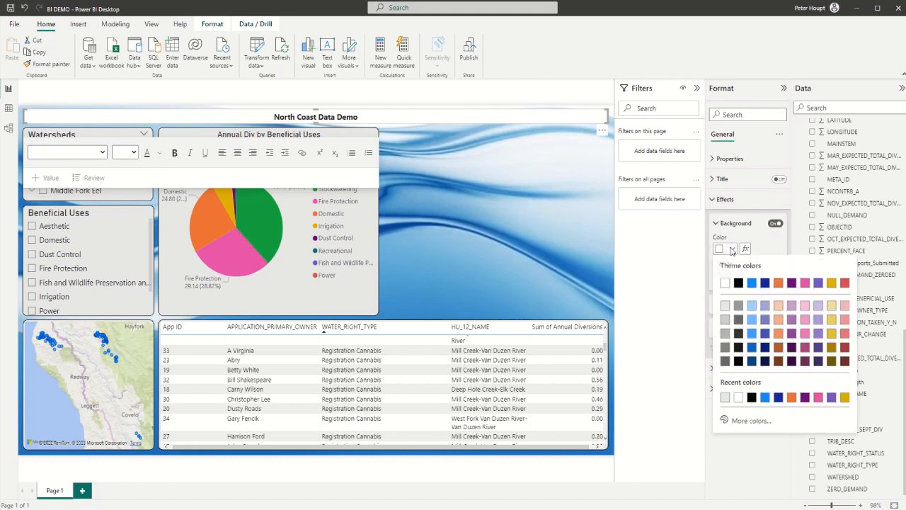
left_click(726, 311)
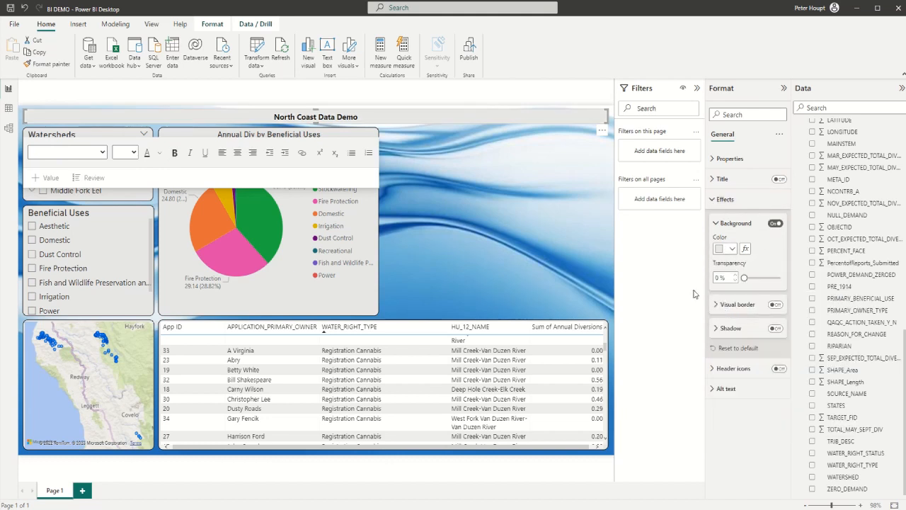
Turn on a black visual border for the title text box and round its corners slightly
left_click(775, 306)
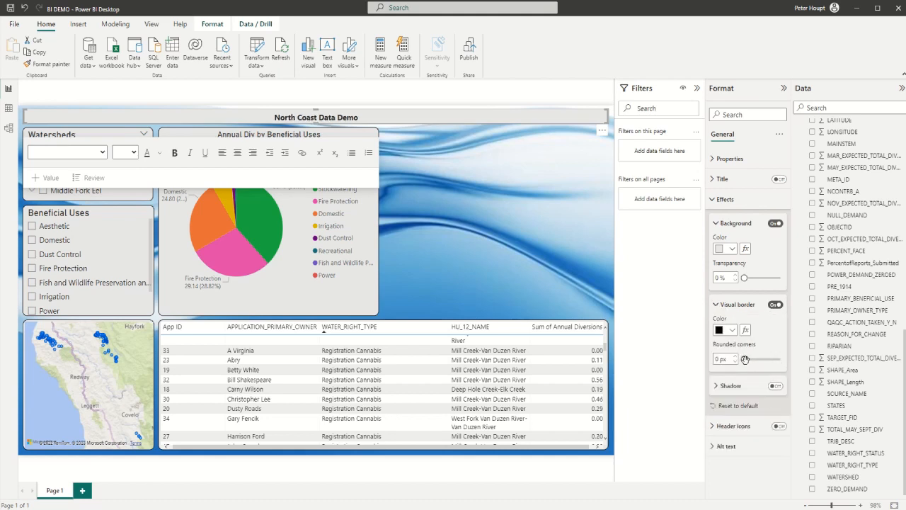
left_click_drag(745, 358, 756, 360)
left_click(591, 282)
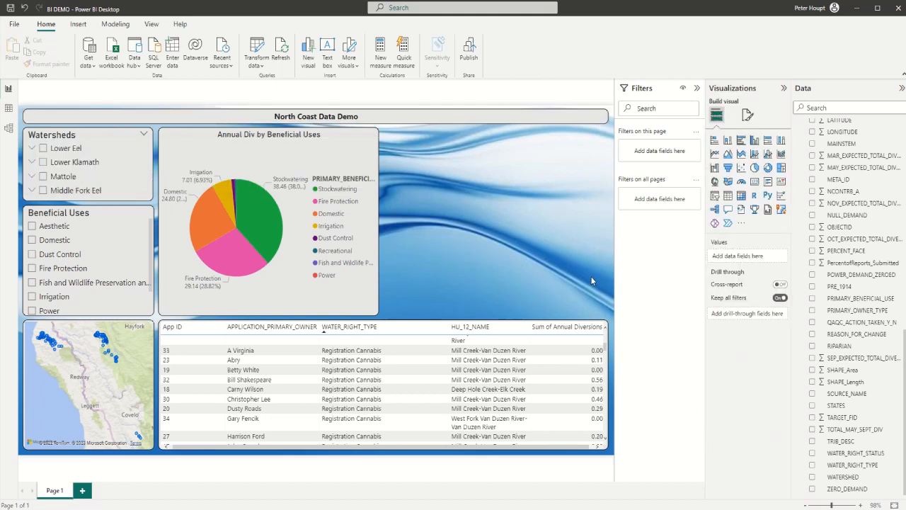
mouse_move(316, 0)
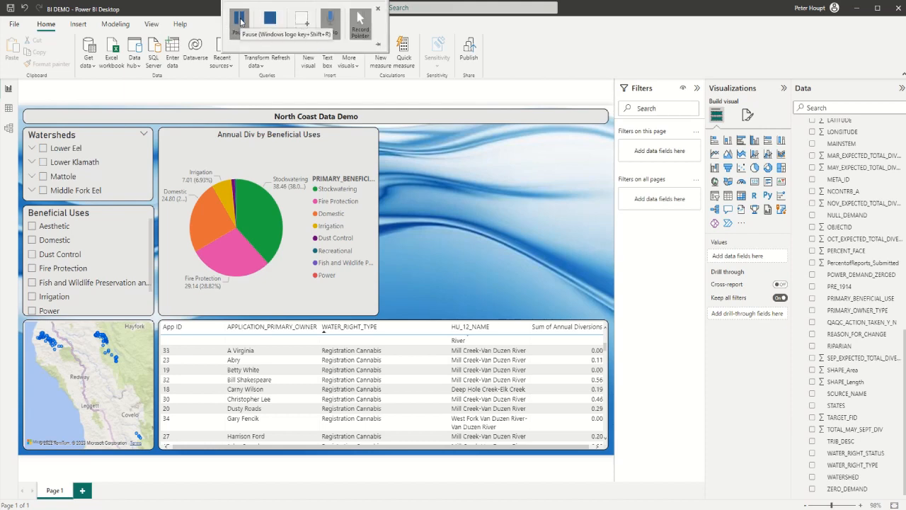
left_click(241, 21)
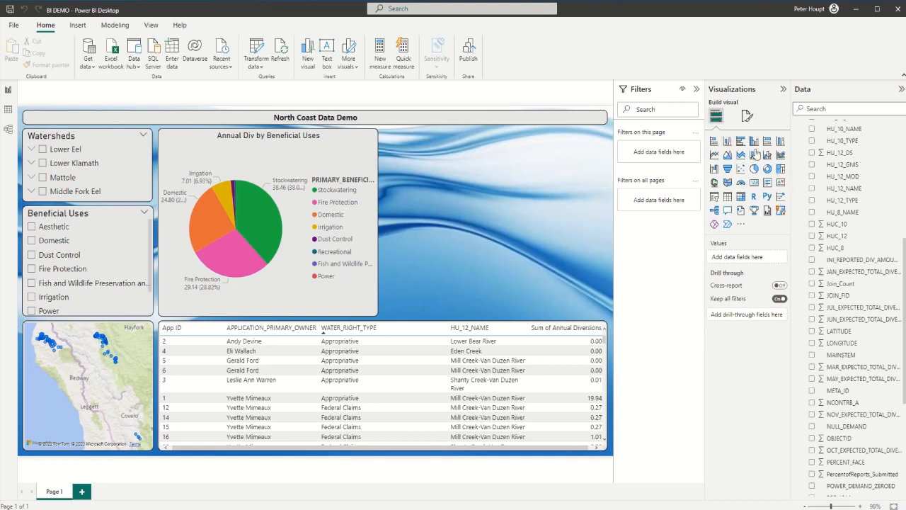
Add a stacked column chart in the empty area beside the pie chart
left_click(728, 141)
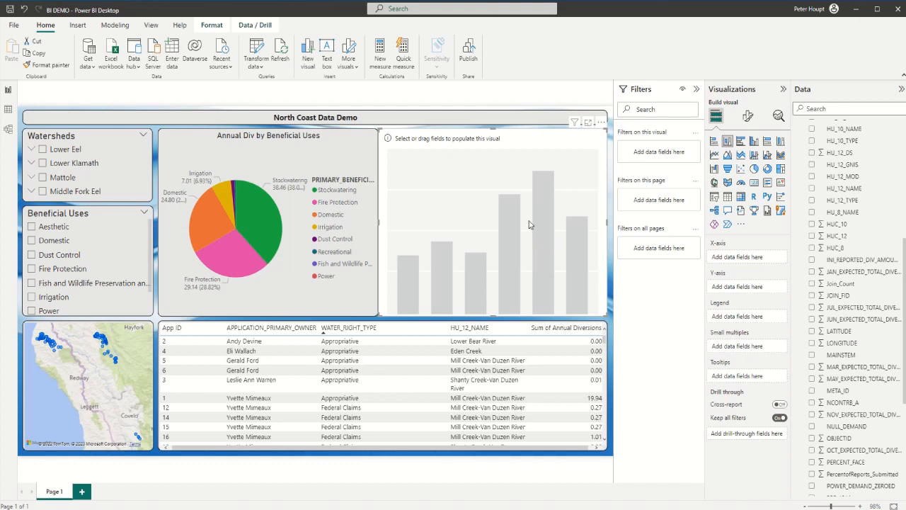
In the NC_Demo_Data query, unpivot only the monthly columns from JAN_EXPECTED_TOTAL_DIVERSION through DEC_EXPECTED_TOTAL_DIVERSION
left_click(258, 51)
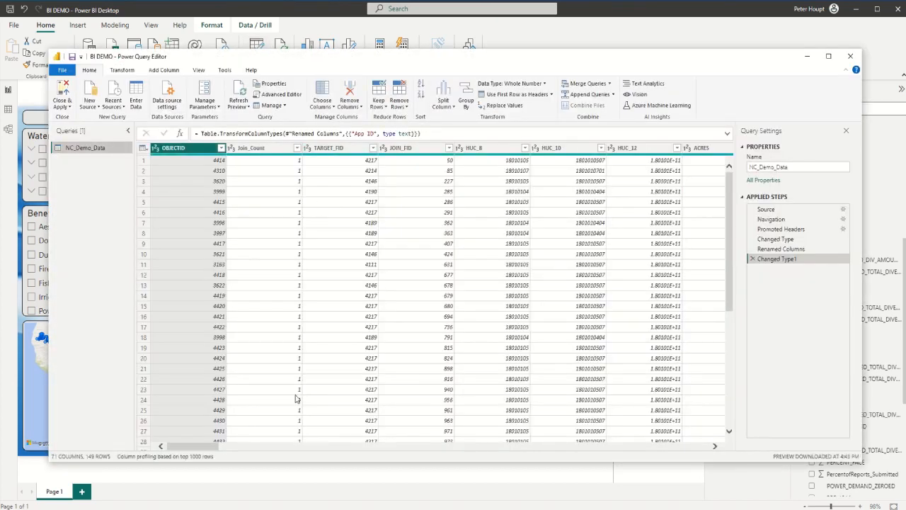
left_click_drag(195, 451, 493, 473)
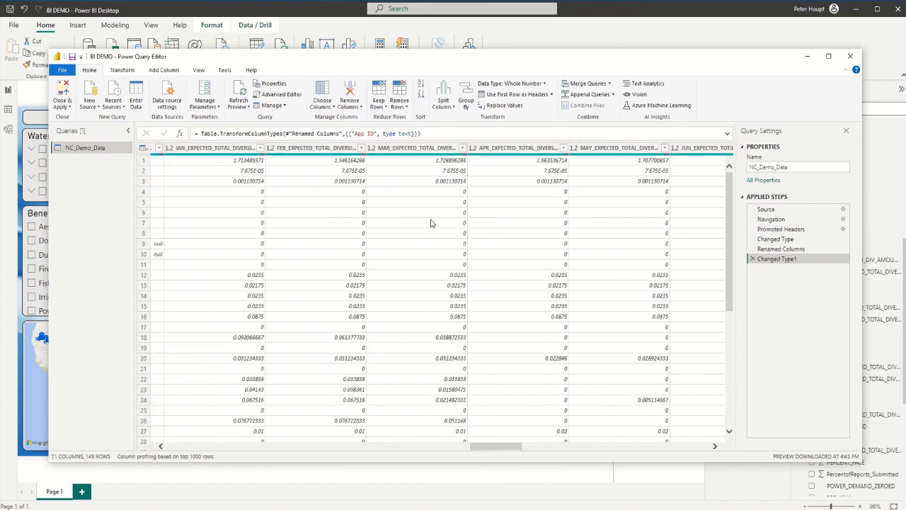
left_click(432, 148)
left_click(200, 149)
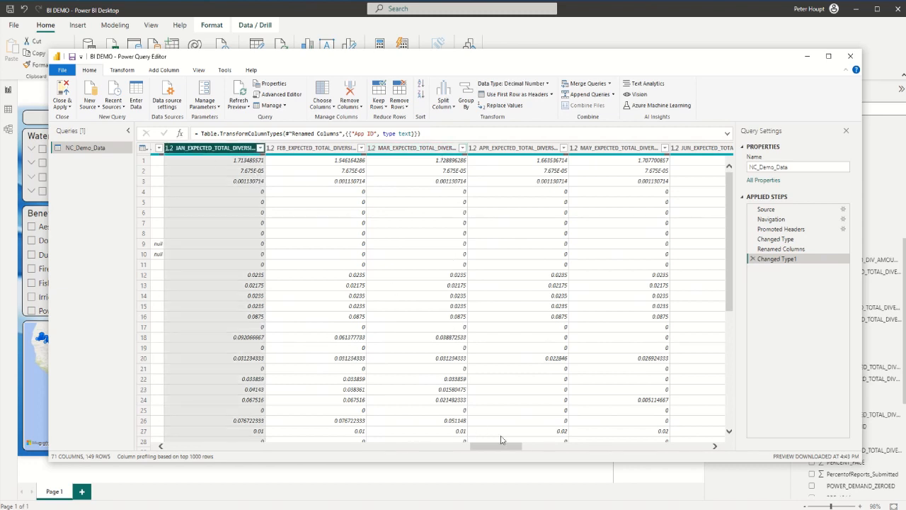
left_click_drag(494, 452, 570, 455)
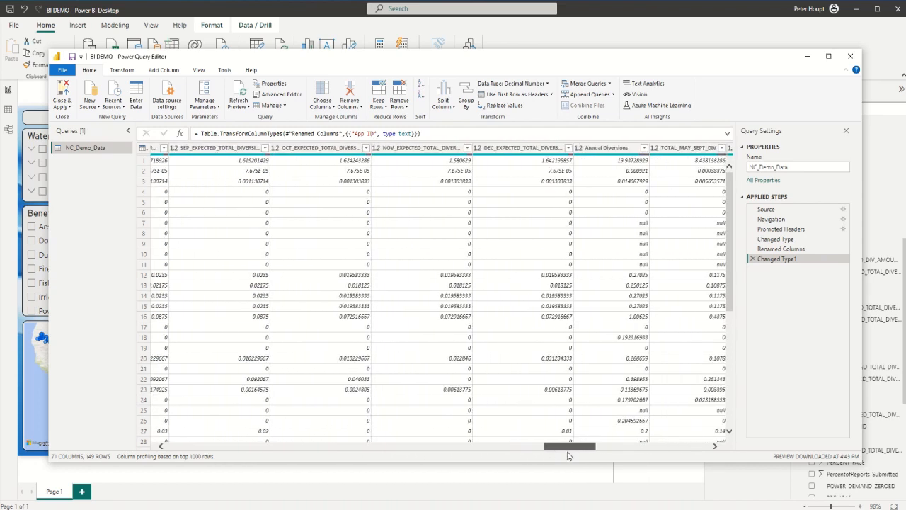
left_click(500, 149, "shift")
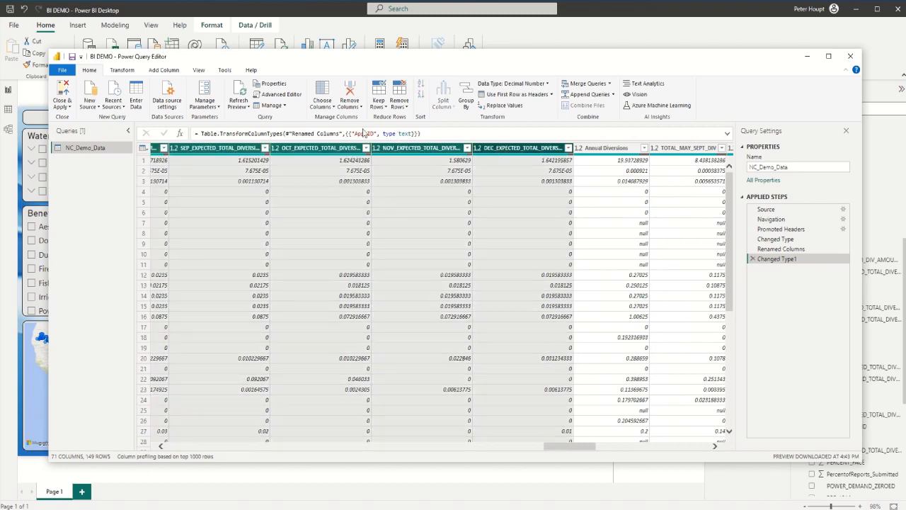
left_click(121, 73)
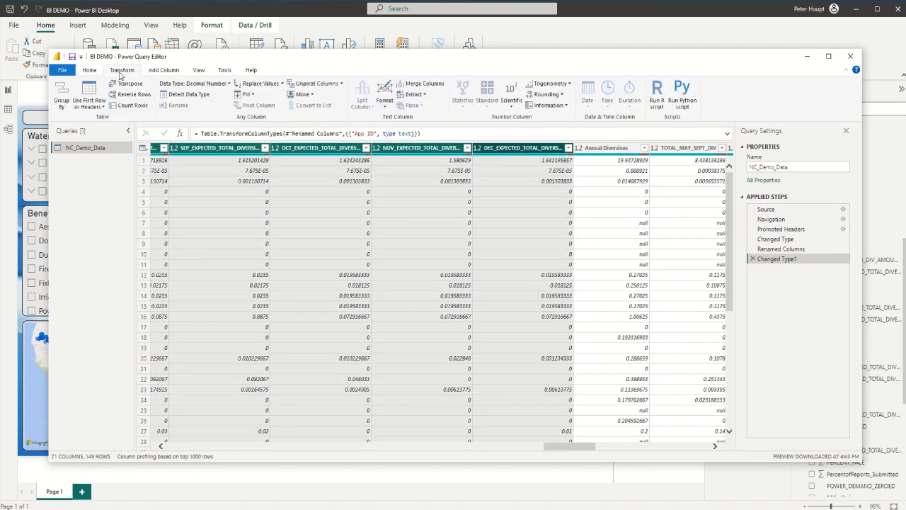
left_click(339, 84)
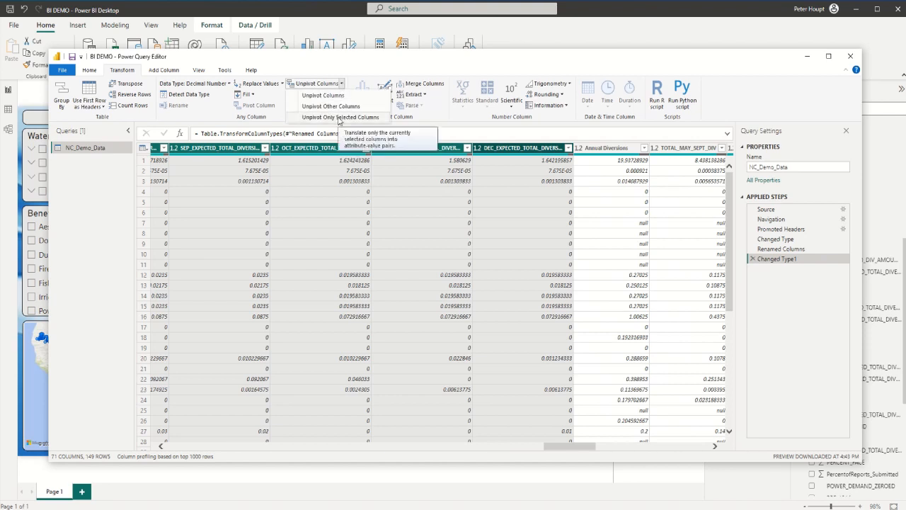
left_click(338, 118)
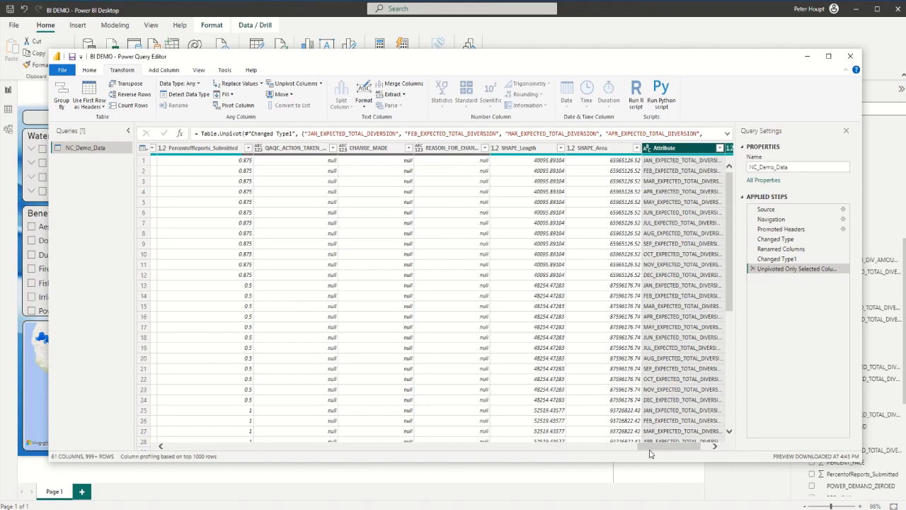
Rename the unpivoted Value column at the end of the query table to "Acre Feet"
left_click_drag(642, 449, 709, 442)
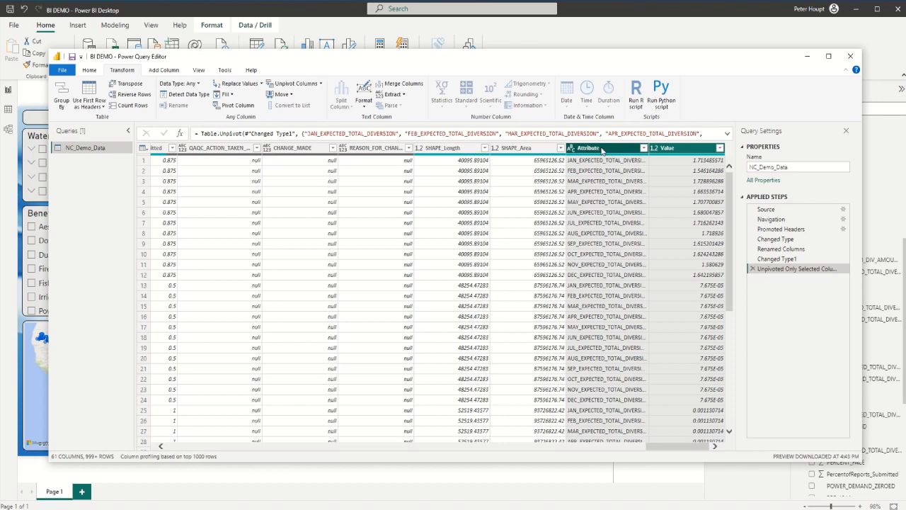
double_click(681, 148)
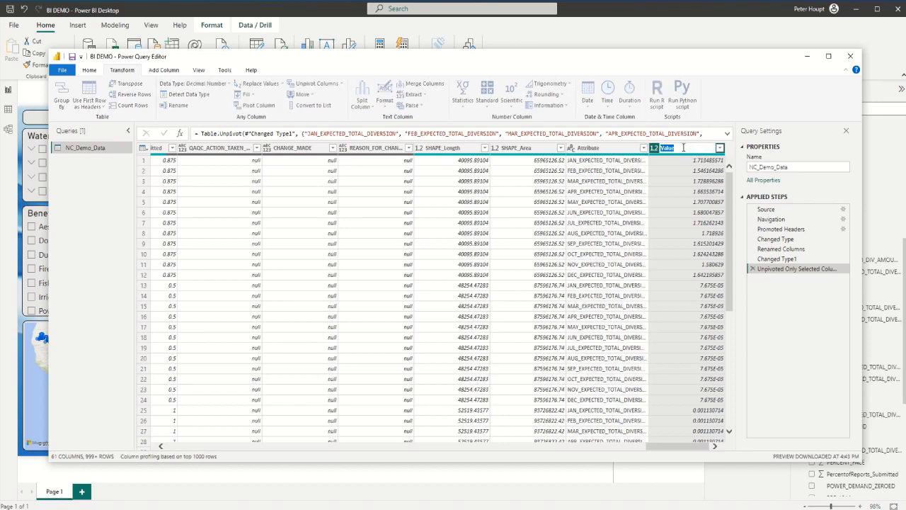
type("Acre Feet")
key("Return")
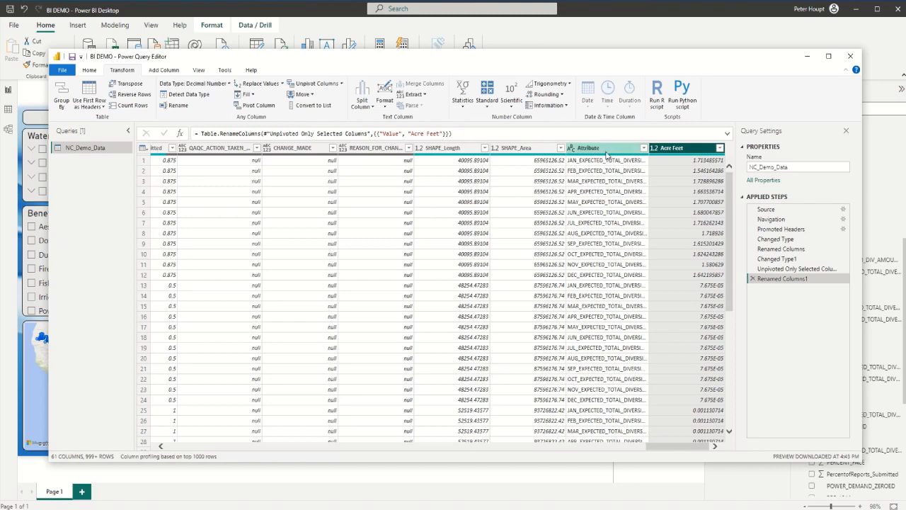
Rename the unpivoted Attribute column to "Month" and apply the query changes, closing Power Query Editor
double_click(604, 148)
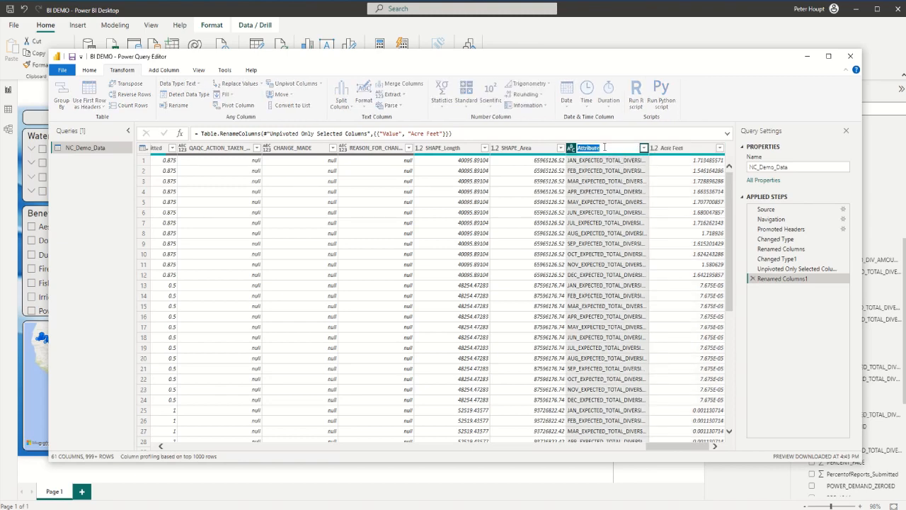
type("Month")
key("Return")
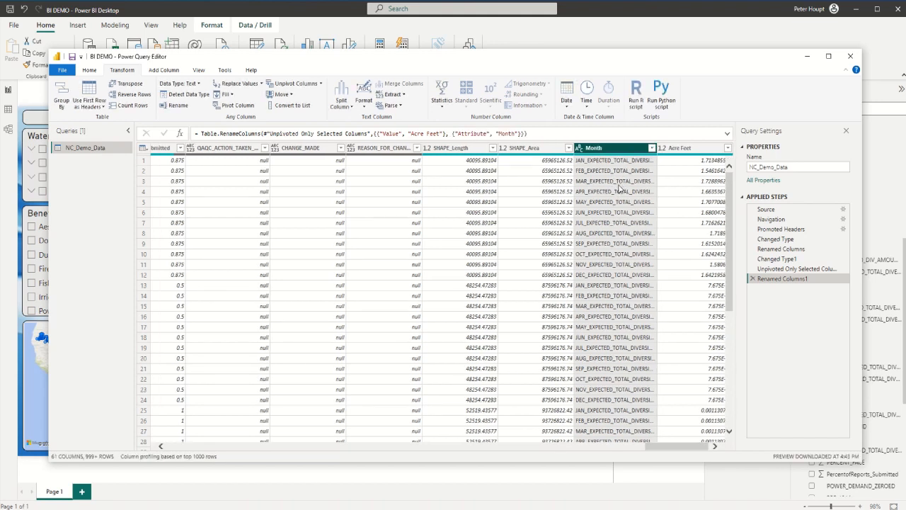
left_click(90, 73)
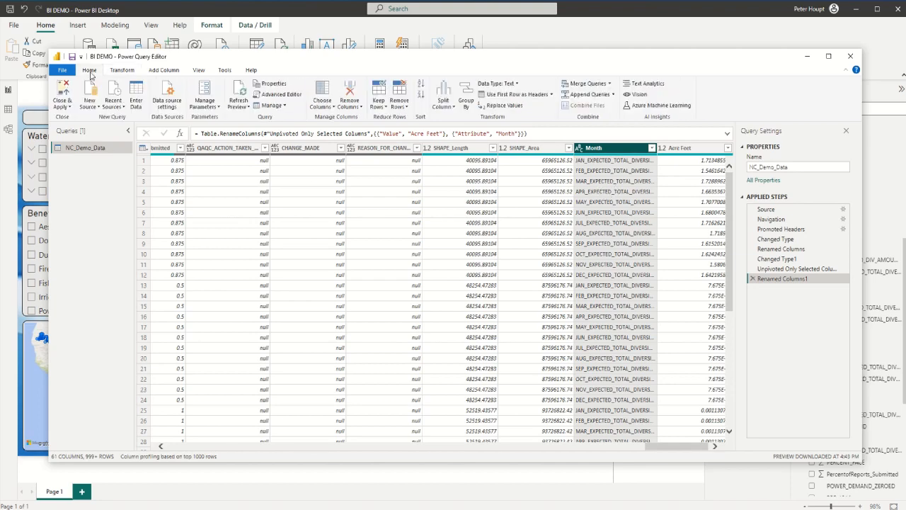
left_click(63, 93)
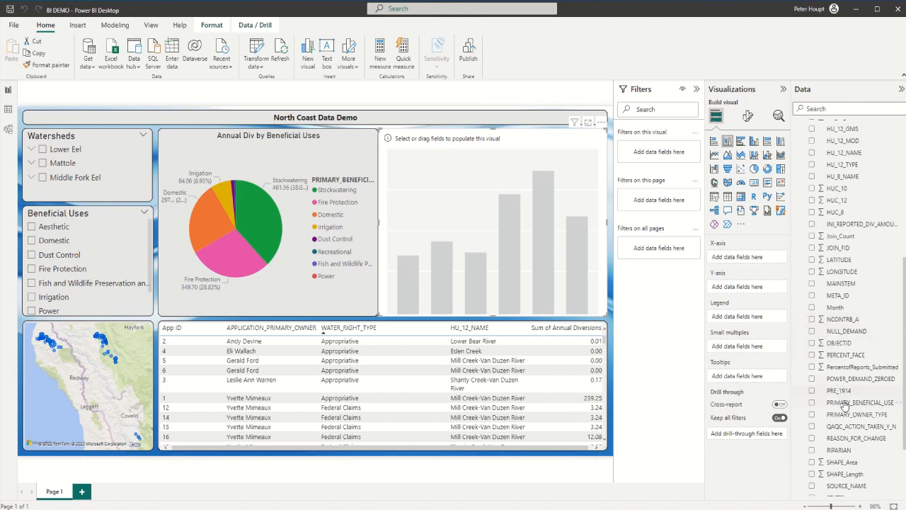
Populate the stacked column chart with PRIMARY_BENEFICIAL_USE as legend, Acre Feet on the Y-axis and Month on the X-axis
left_click_drag(848, 405, 750, 322)
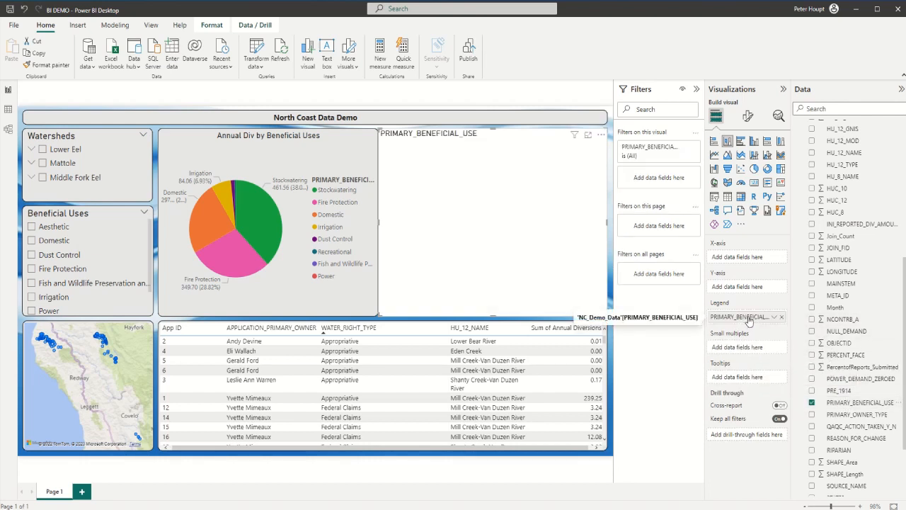
scroll(837, 357, "up", 8)
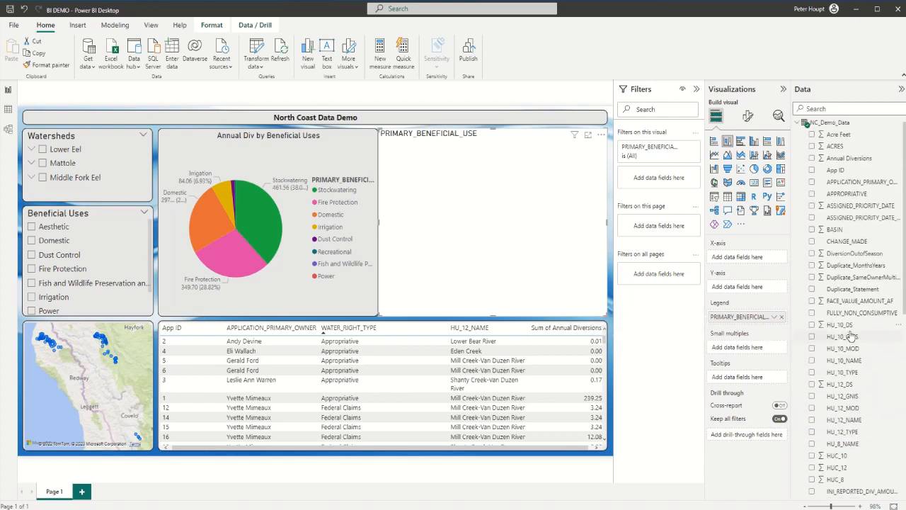
left_click_drag(839, 138, 753, 291)
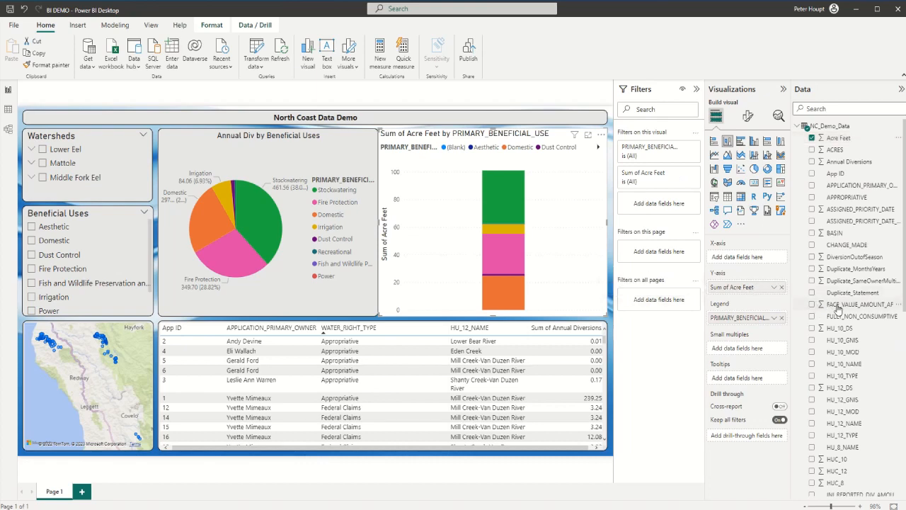
scroll(839, 308, "down", 6)
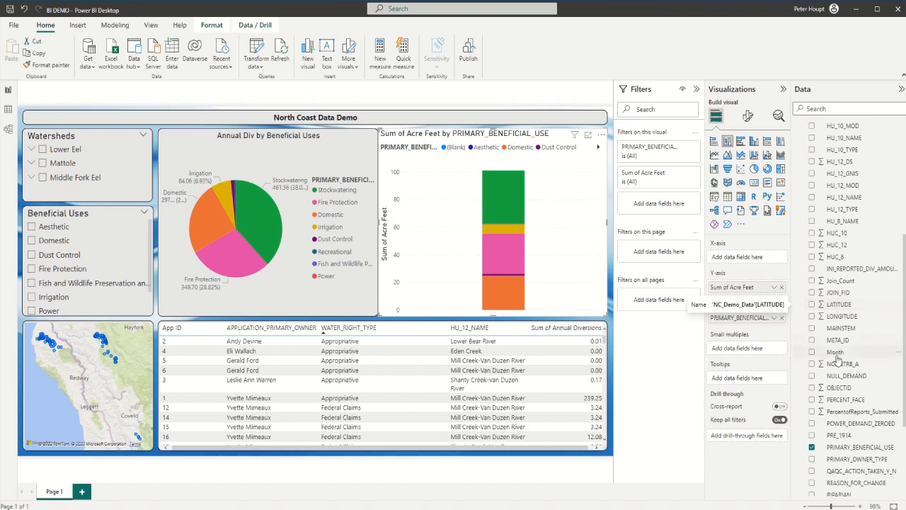
left_click_drag(837, 352, 748, 259)
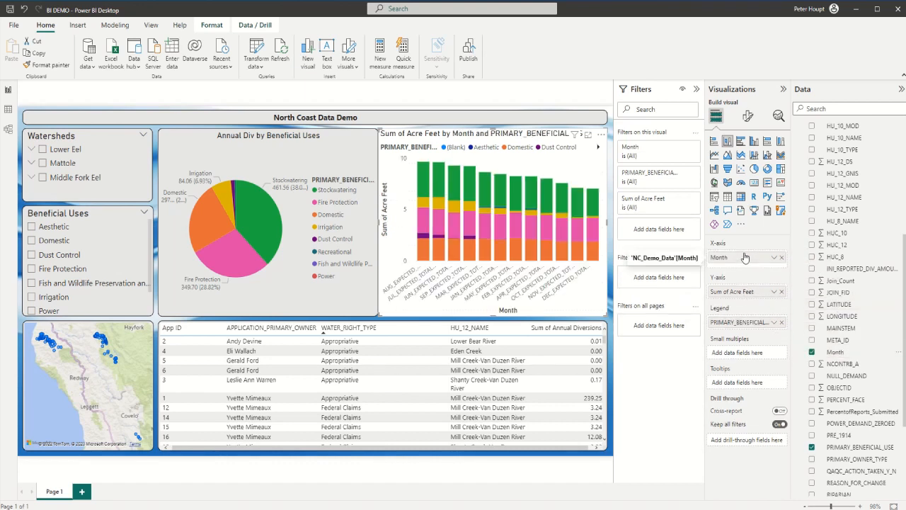
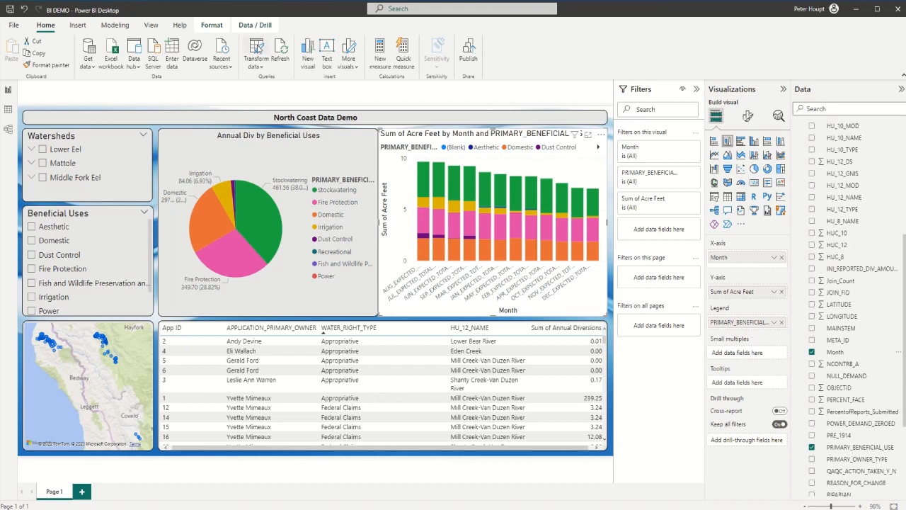
In the NC_Demo_Data query, split the Month column by number of characters, using 3 characters once, as far left as possible
left_click(258, 49)
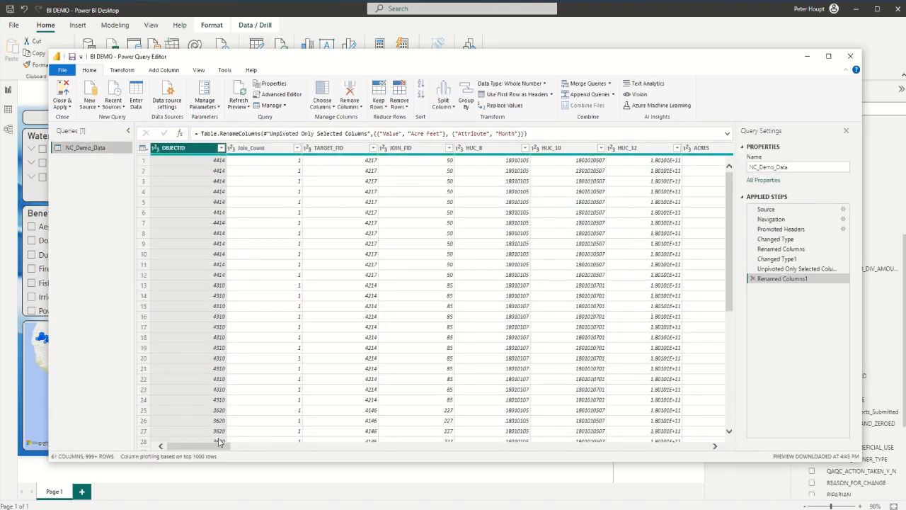
left_click_drag(214, 450, 712, 457)
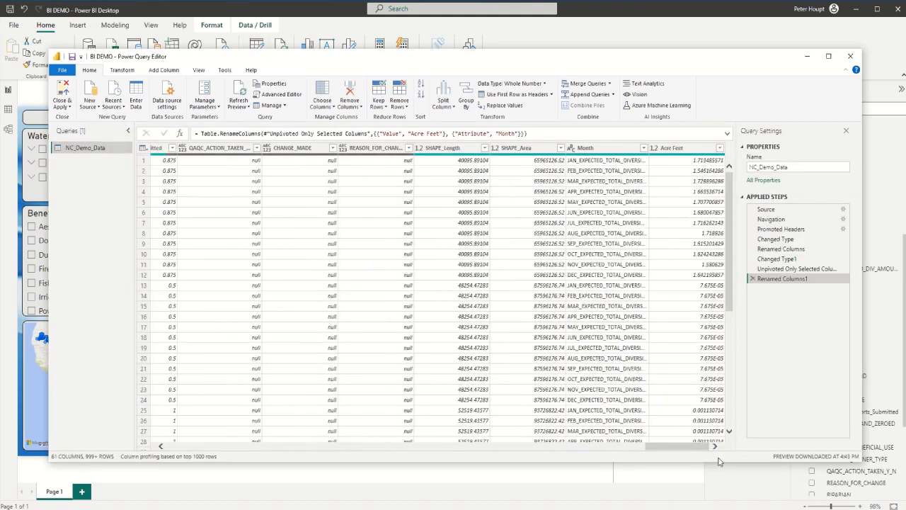
left_click(603, 149)
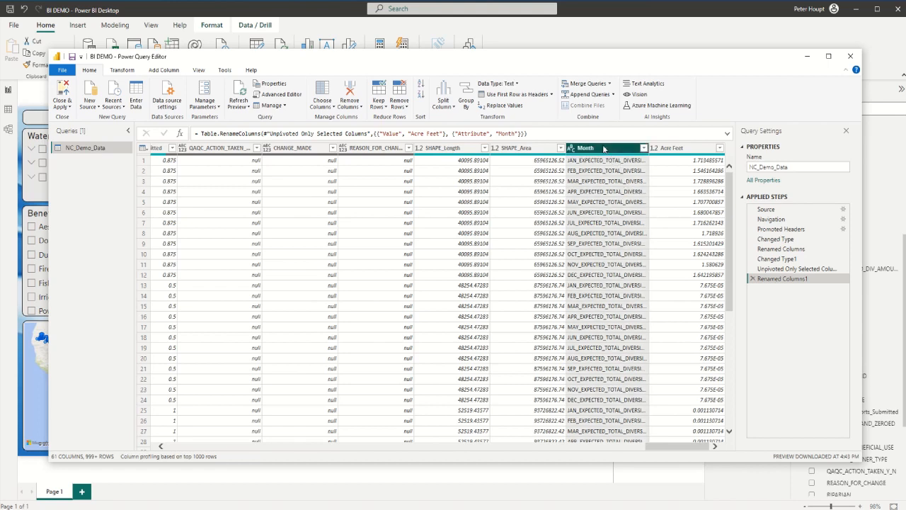
right_click(604, 149)
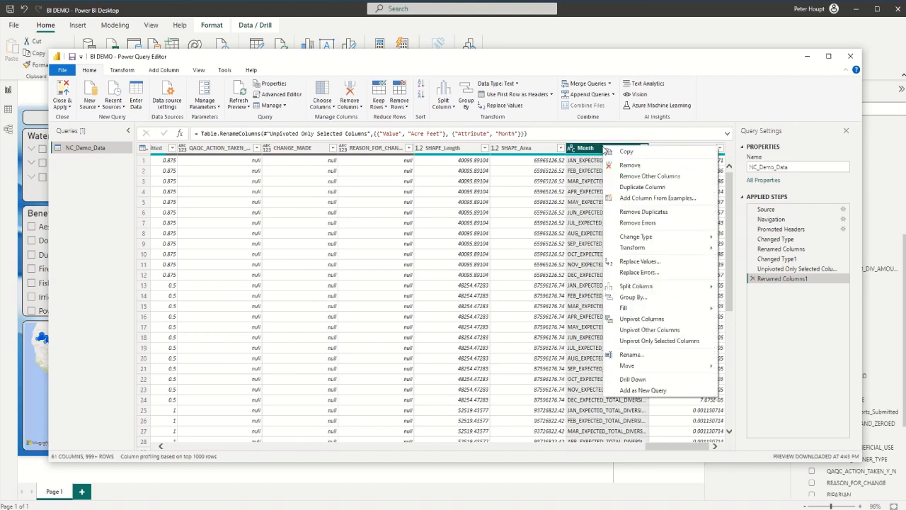
mouse_move(634, 239)
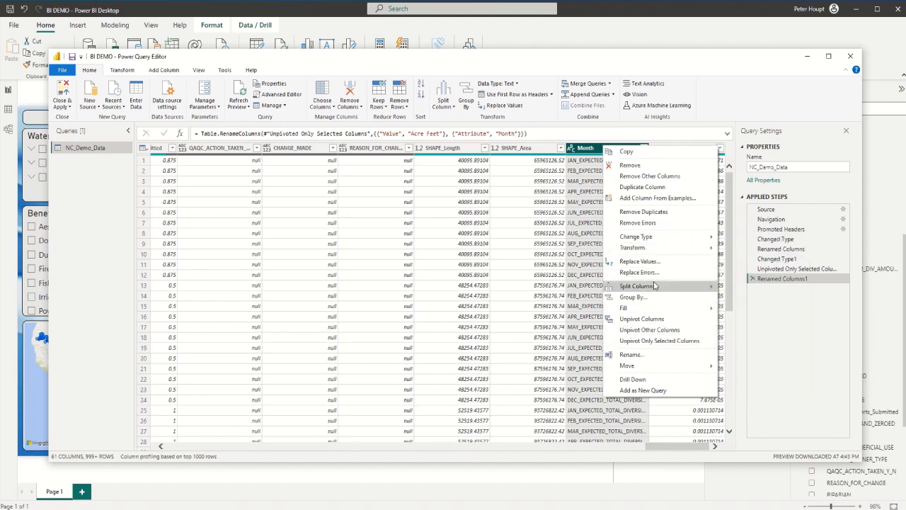
mouse_move(659, 287)
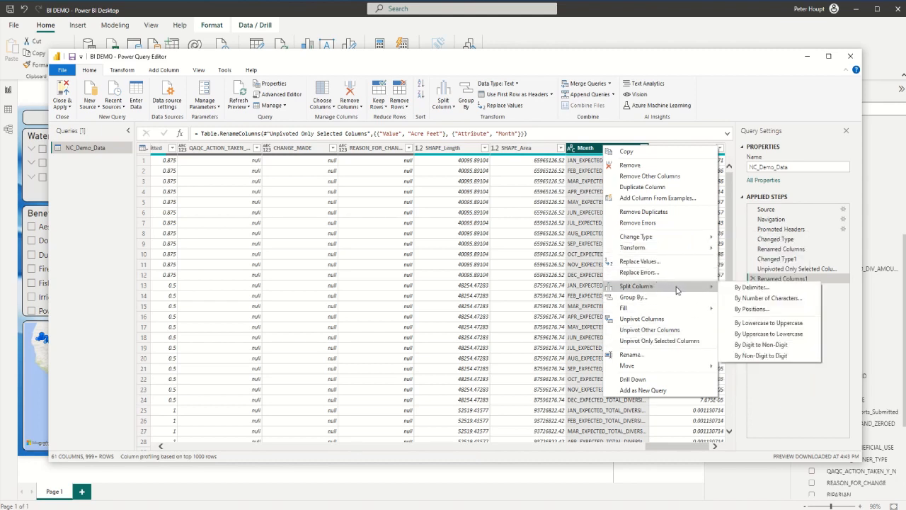
left_click(745, 300)
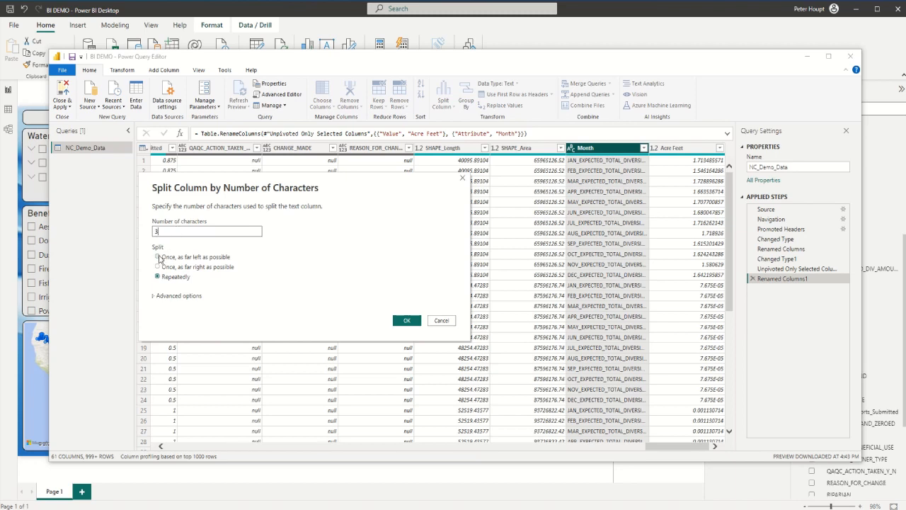
left_click(158, 258)
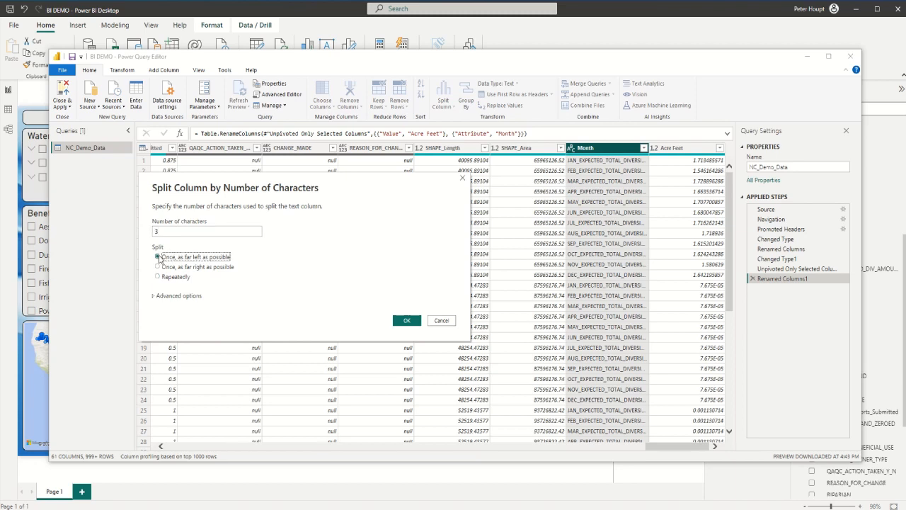
left_click(408, 321)
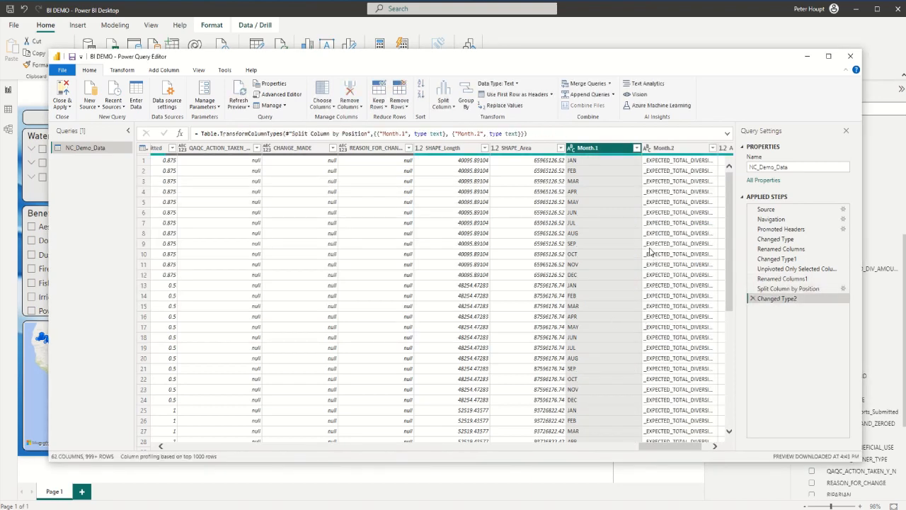
Remove the leftover Month.2 column and duplicate the Month.1 column
right_click(675, 150)
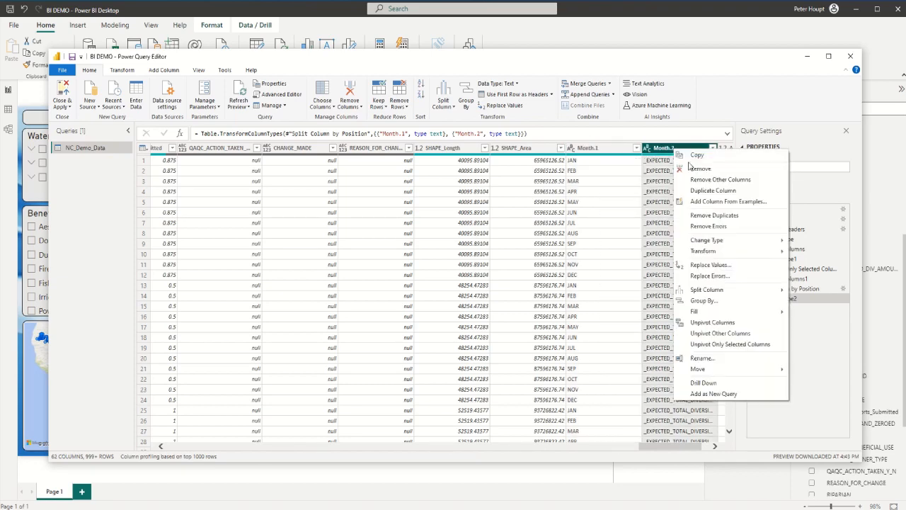
left_click(701, 169)
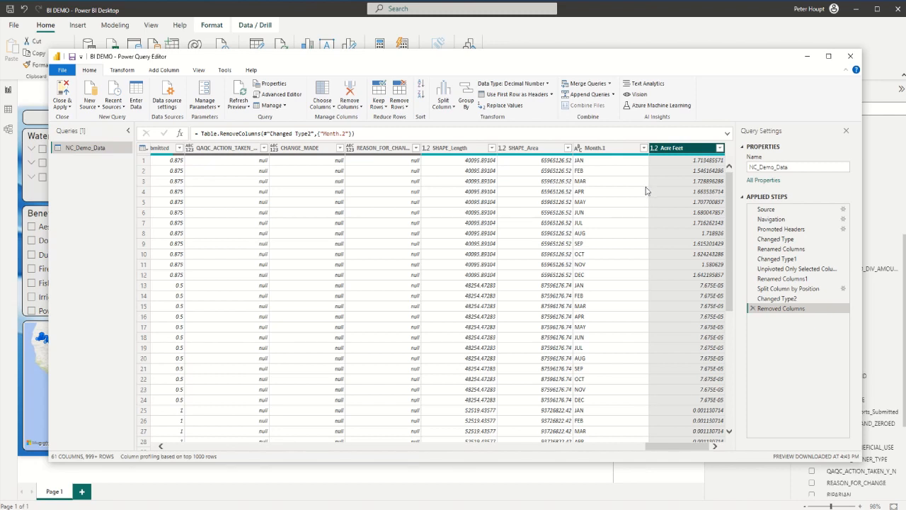
right_click(625, 150)
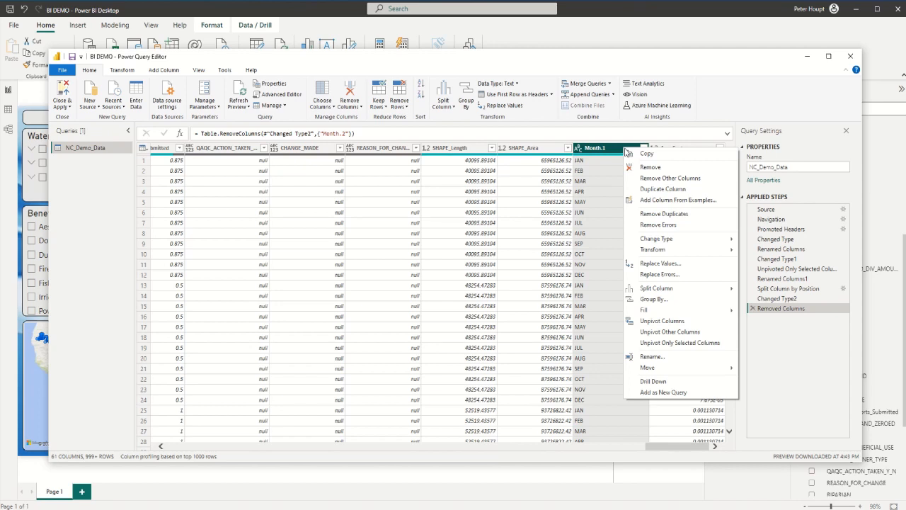
left_click(646, 189)
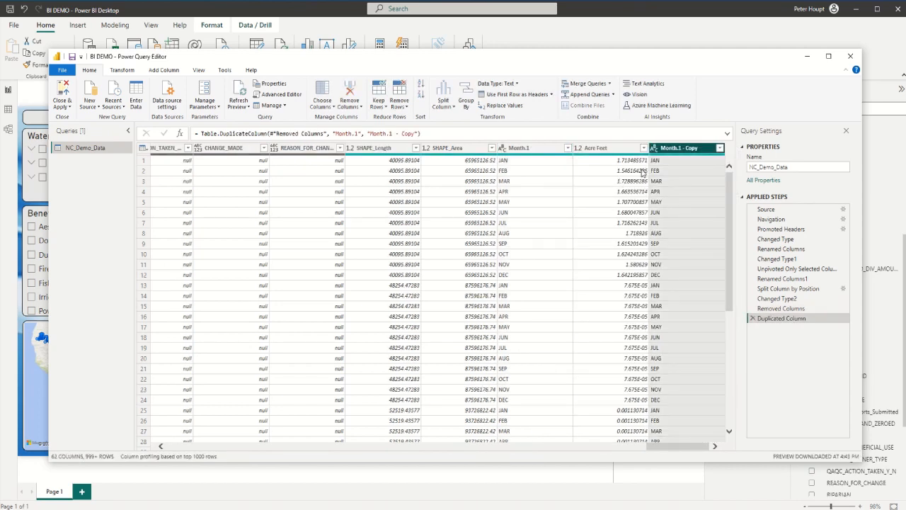
In the duplicated Month.1 - Copy column, set up a replacement of JAN with "JAN 1"
left_click(675, 162)
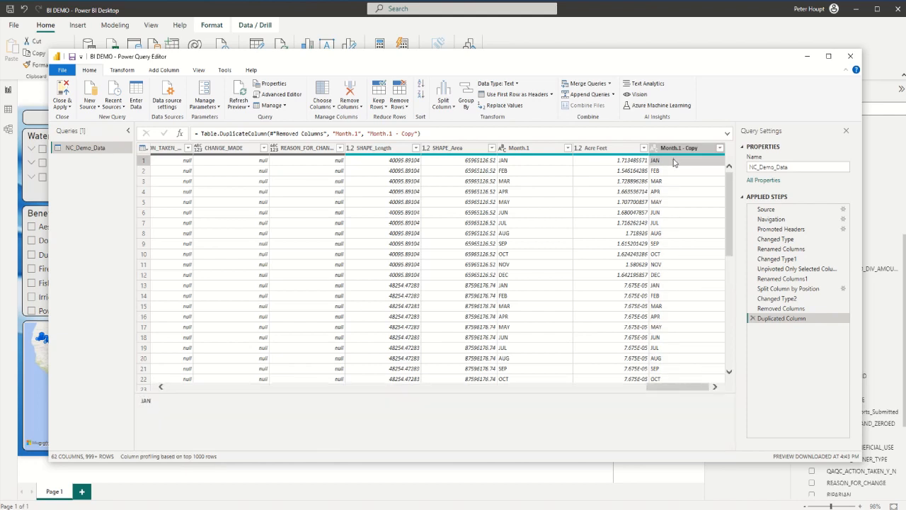
right_click(675, 162)
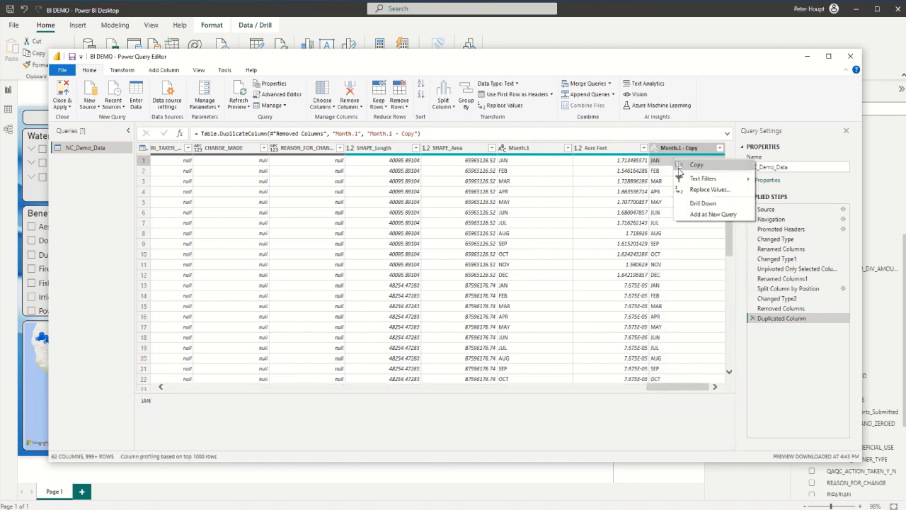
left_click(694, 190)
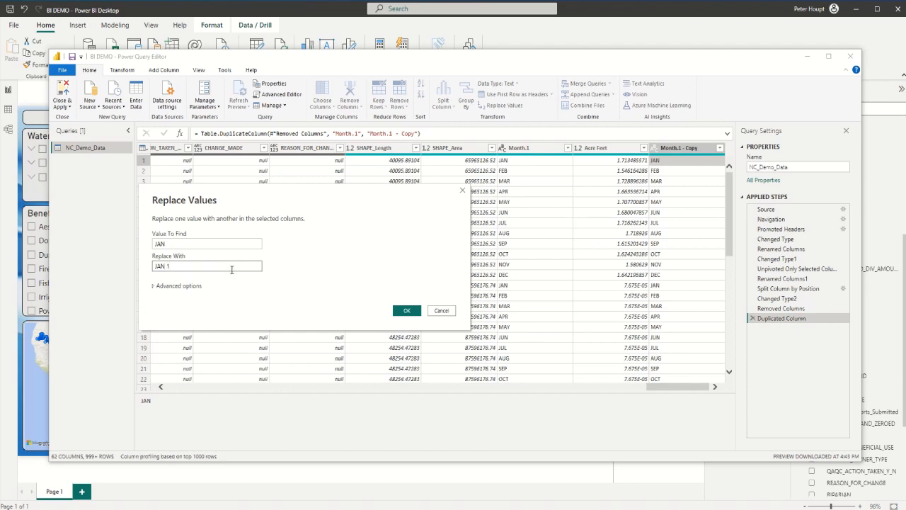
mouse_move(358, 8)
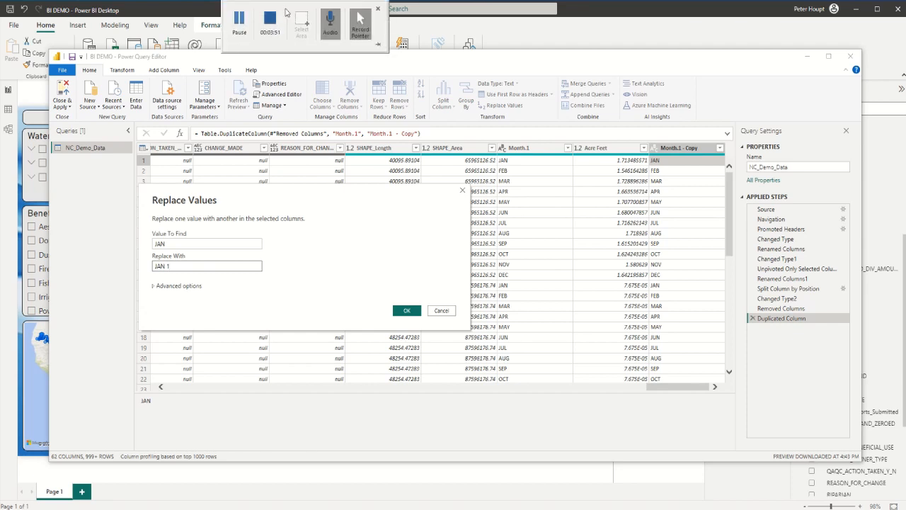
left_click(239, 21)
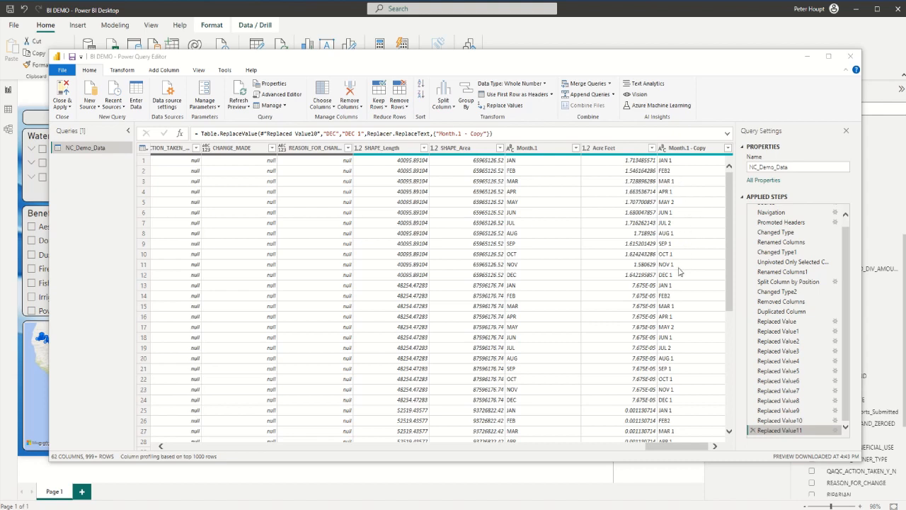
Replace the value FEB2 with "FEB 1" in the Month.1 - Copy column
right_click(674, 173)
left_click(708, 201)
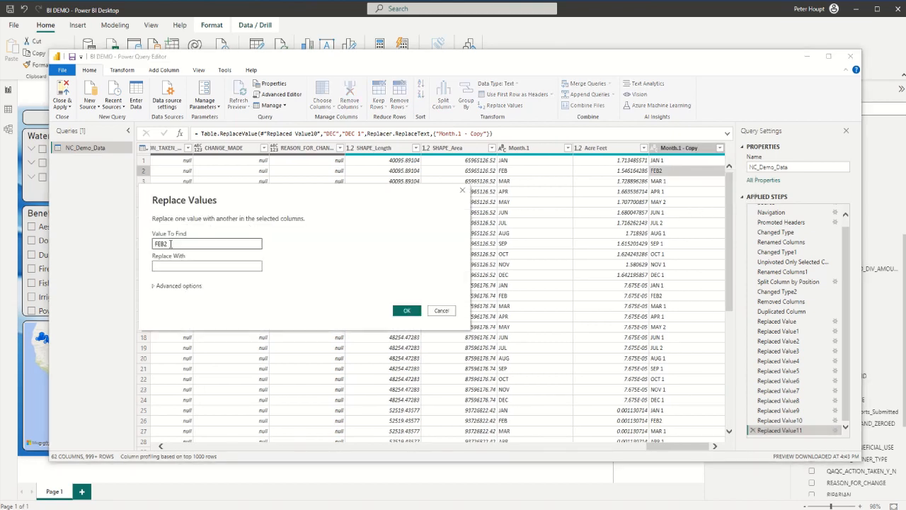
left_click(163, 266)
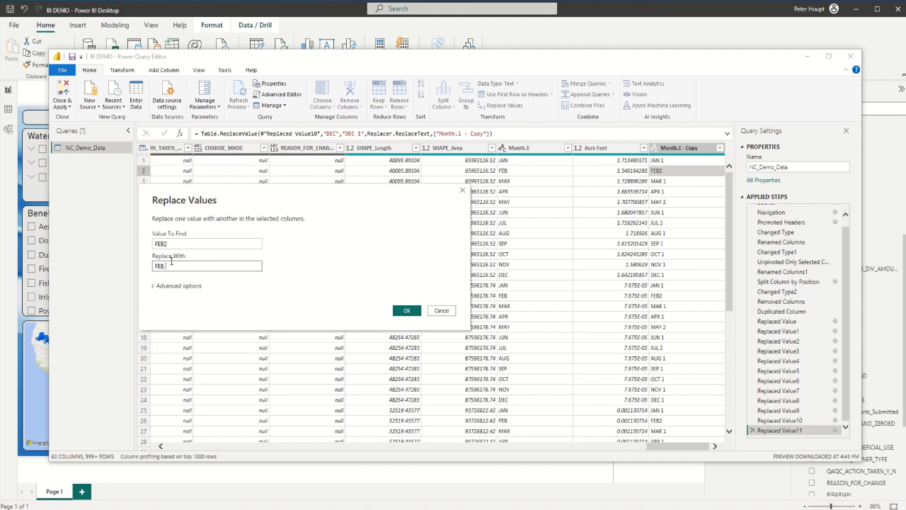
left_click(401, 309)
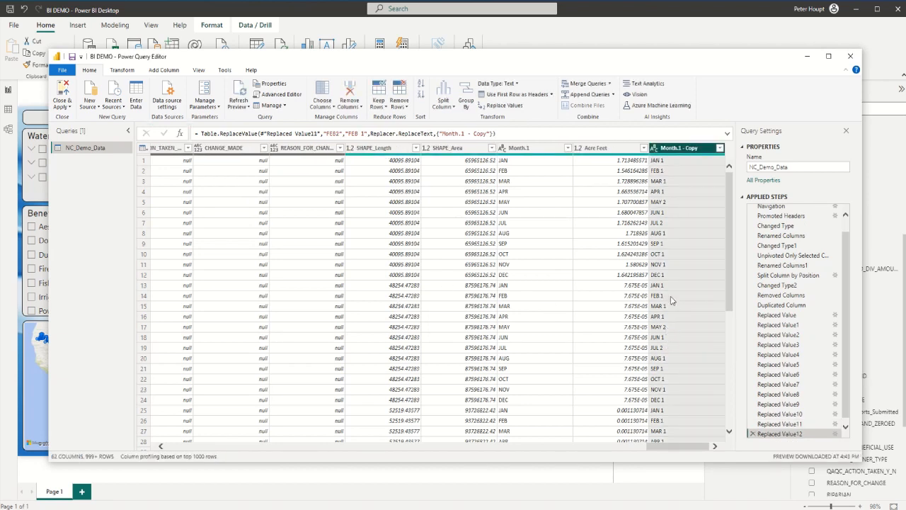
Replace the value "MAY 2" with "MAY 1" in the Month.1 - Copy column
left_click(673, 206)
right_click(672, 206)
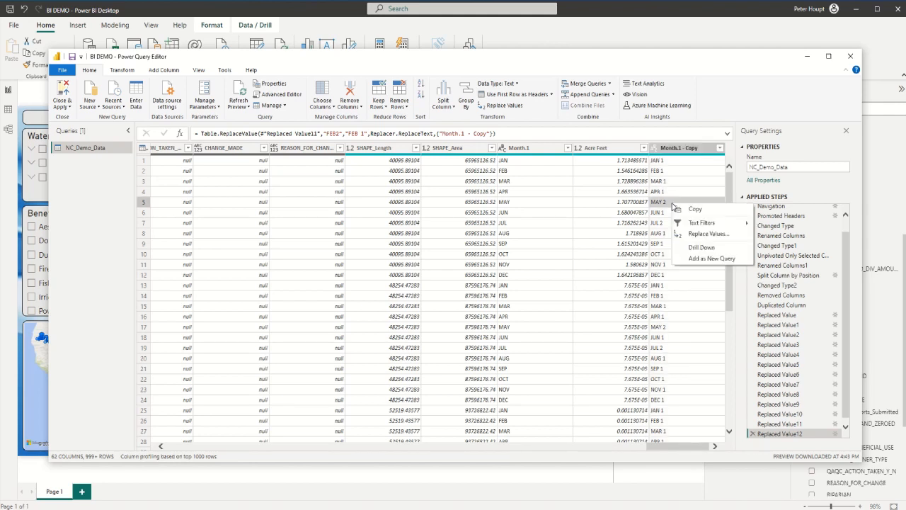
left_click(689, 236)
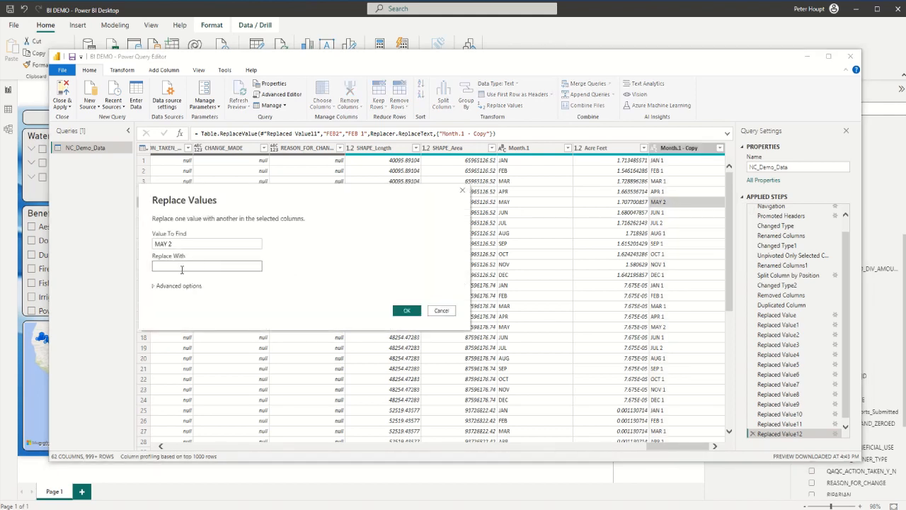
left_click_drag(175, 244, 139, 251)
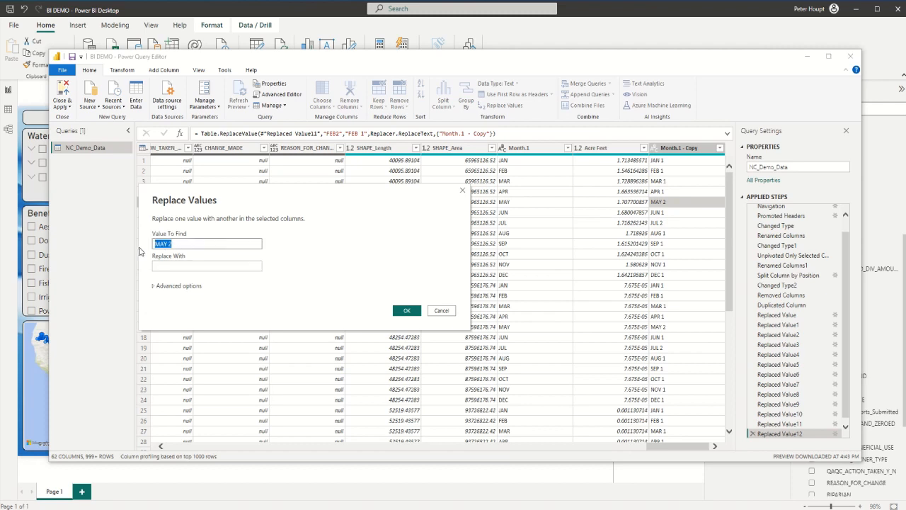
key("ctrl+c")
left_click(155, 267)
key("ctrl+v")
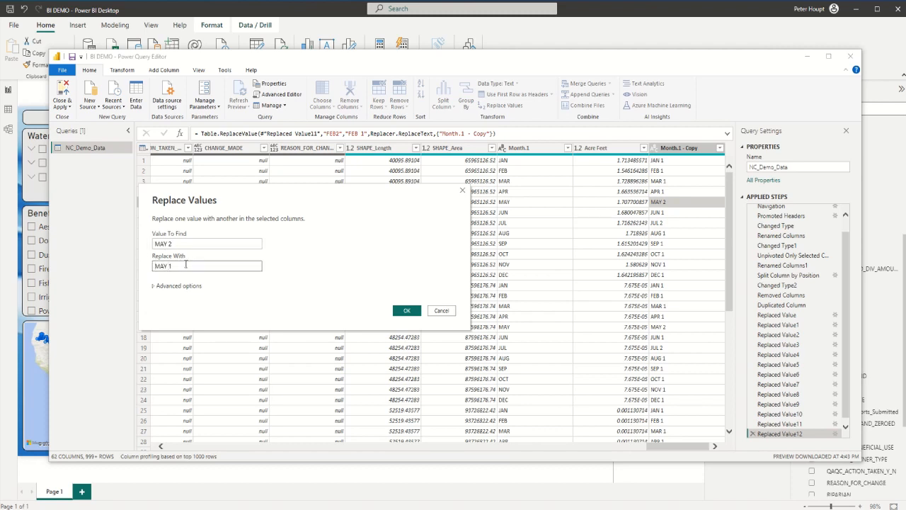
left_click(407, 310)
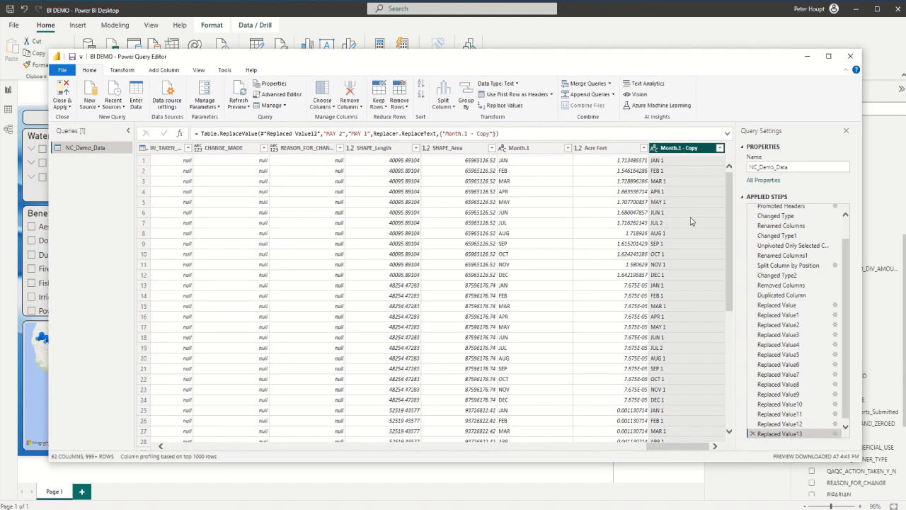
Replace the value "JUL 2" with "JUL 1" in the Month.1 - Copy column
right_click(668, 226)
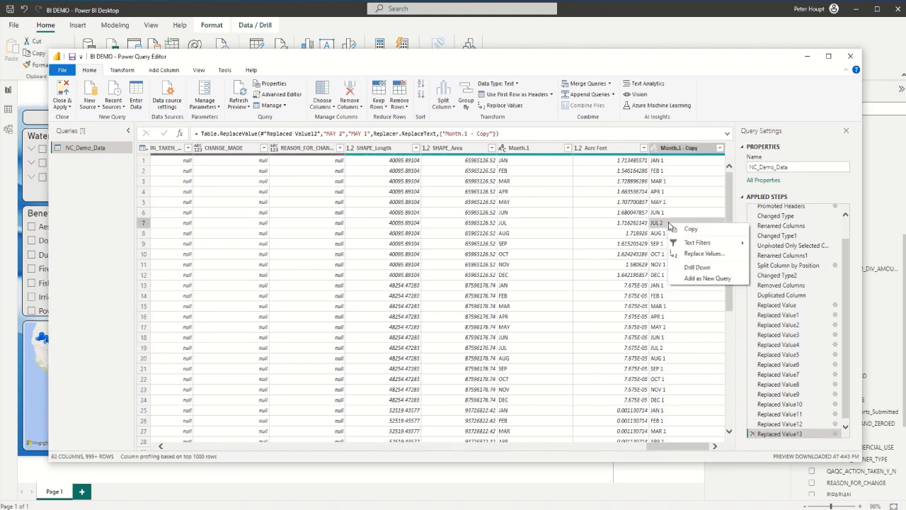
left_click(694, 256)
left_click(173, 242)
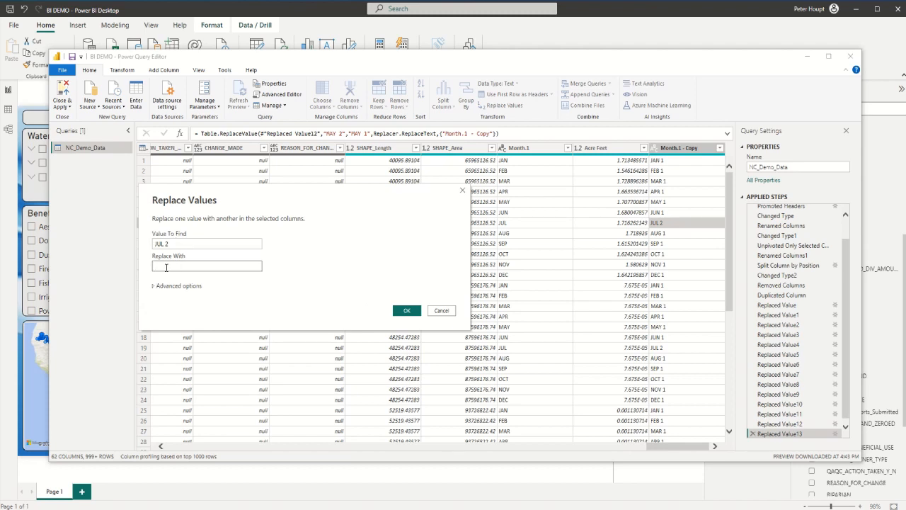
left_click_drag(171, 243, 151, 252)
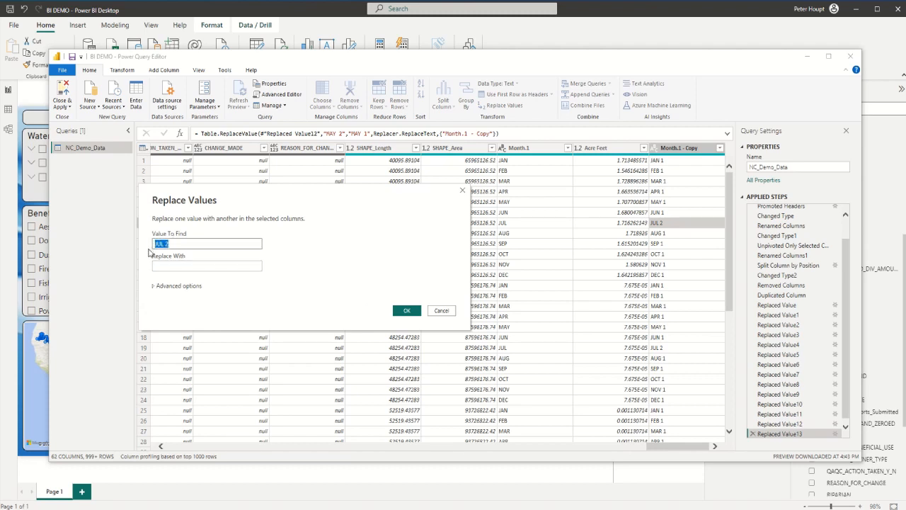
left_click(166, 265)
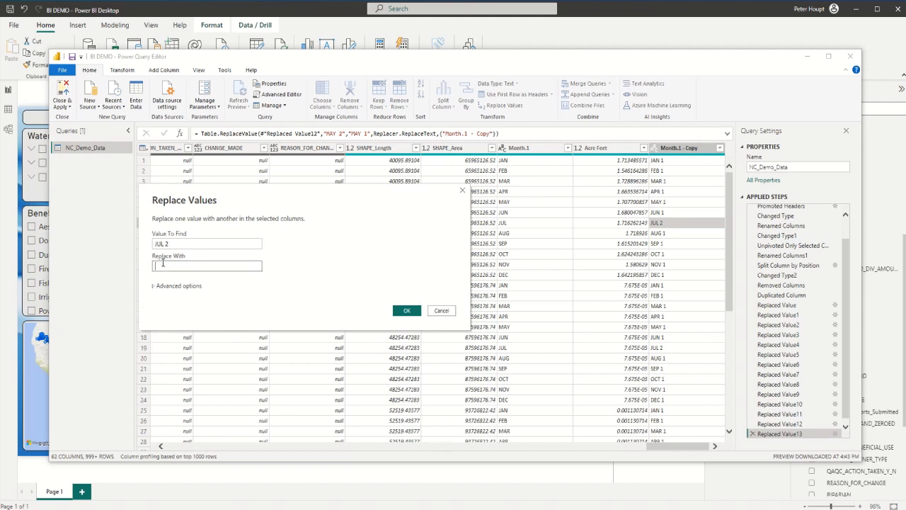
key("ctrl+v")
left_click(409, 312)
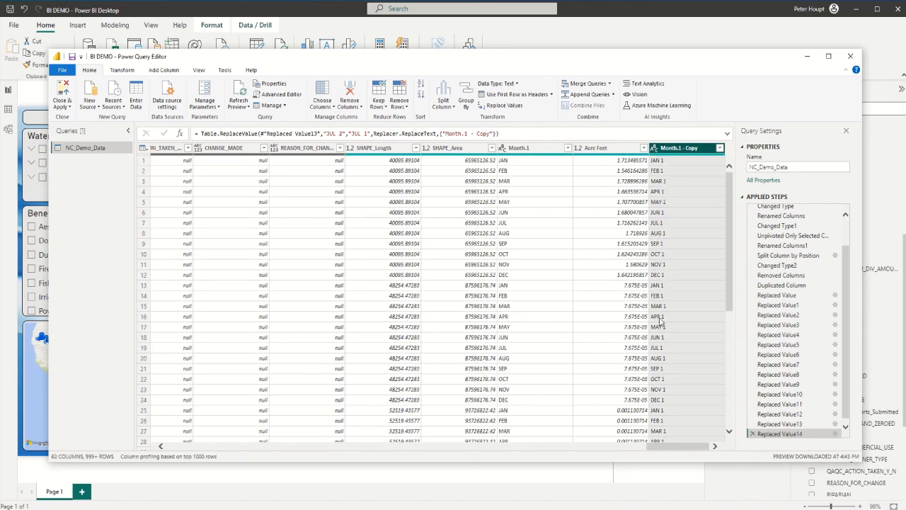
right_click(691, 152)
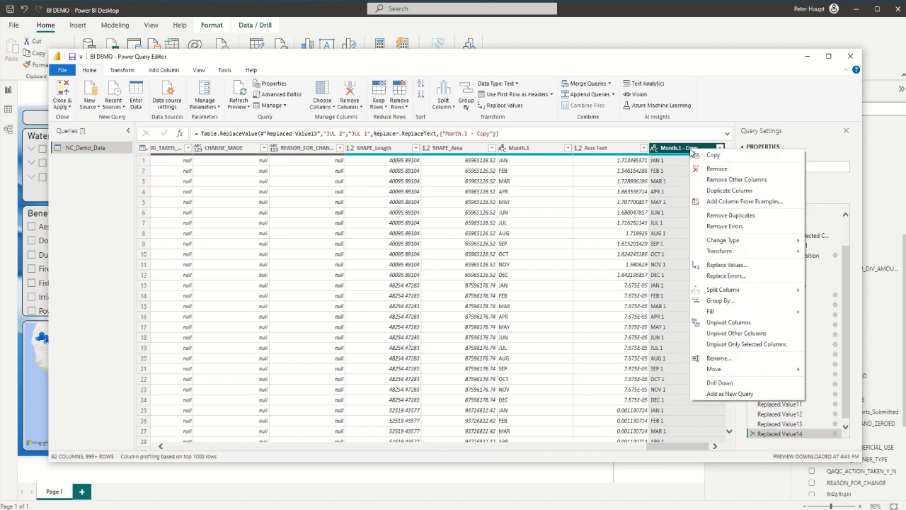
left_click(731, 203)
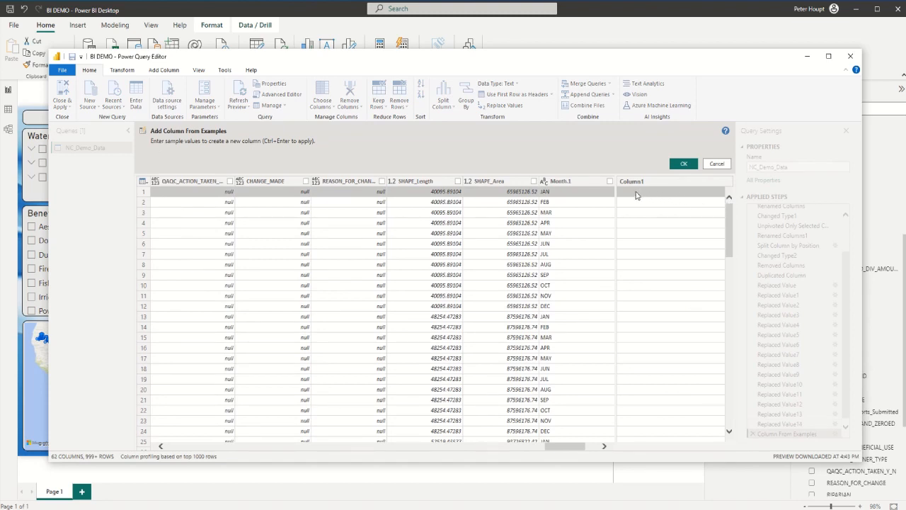
left_click(636, 193)
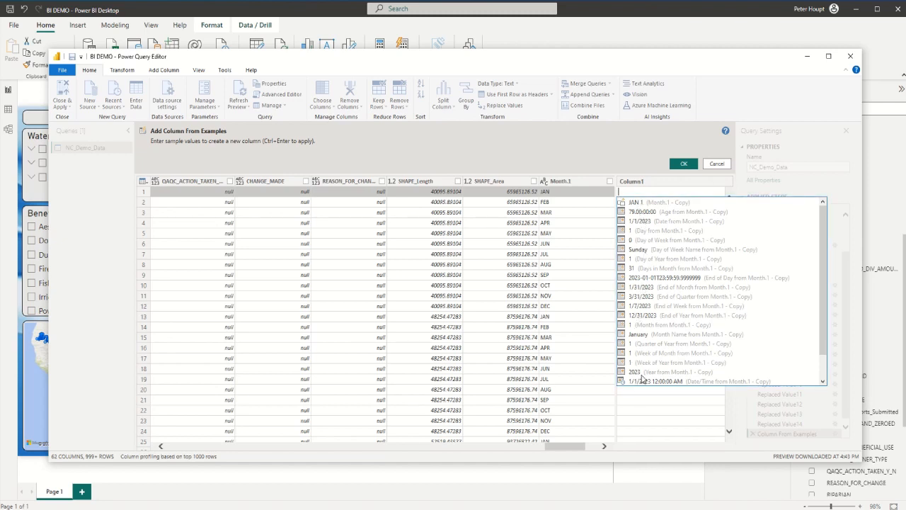
left_click(639, 335)
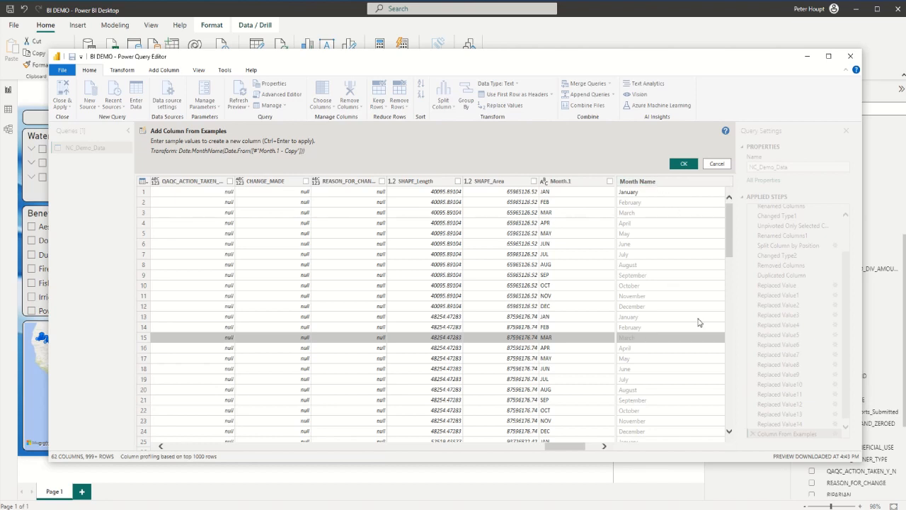
left_click(661, 186)
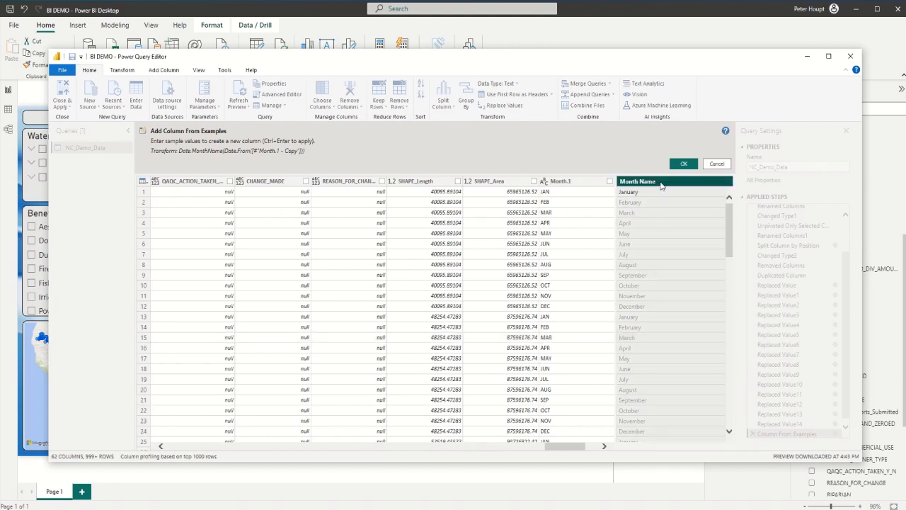
right_click(662, 185)
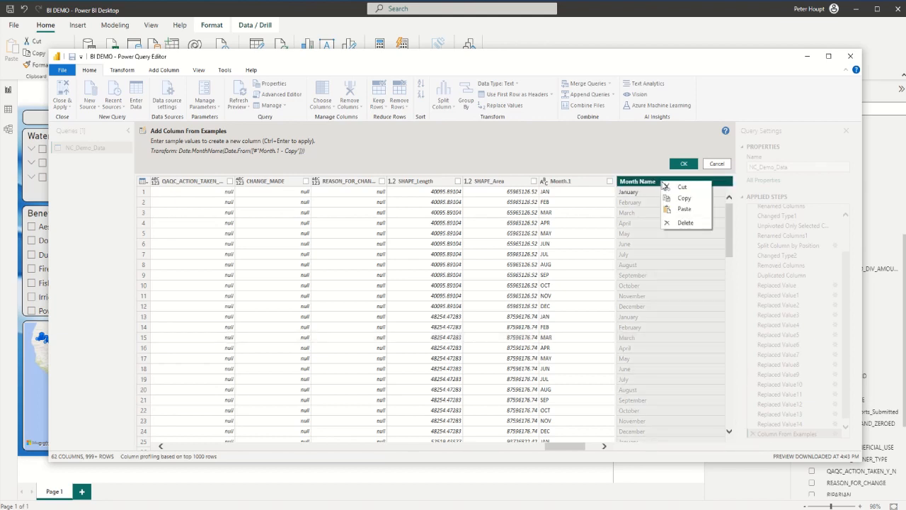
left_click(674, 340)
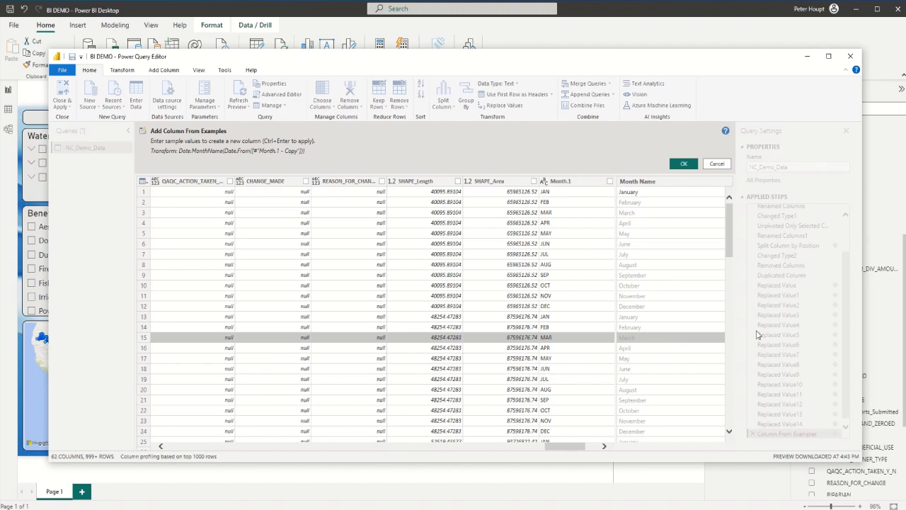
left_click(716, 165)
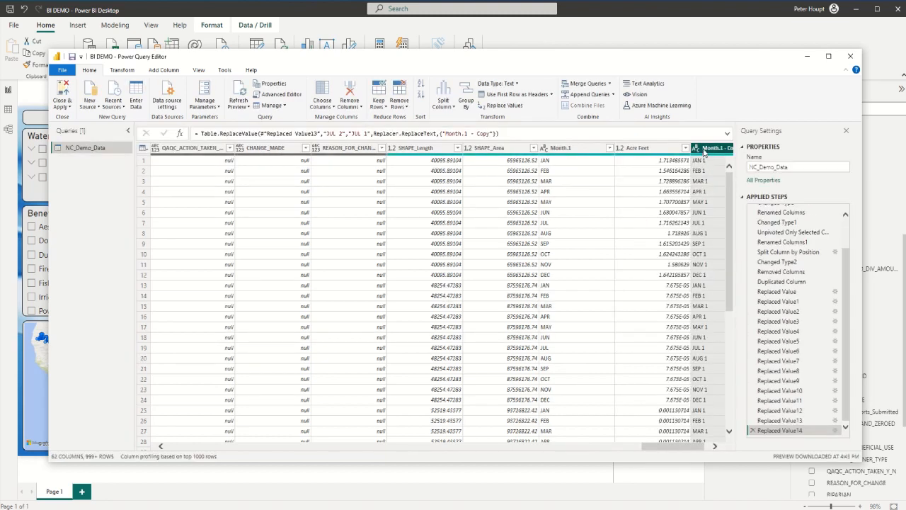
Add a Date column from examples based on Month.1 - Copy using the 1/1/2023 suggestion, and apply the query changes to the report
right_click(705, 152)
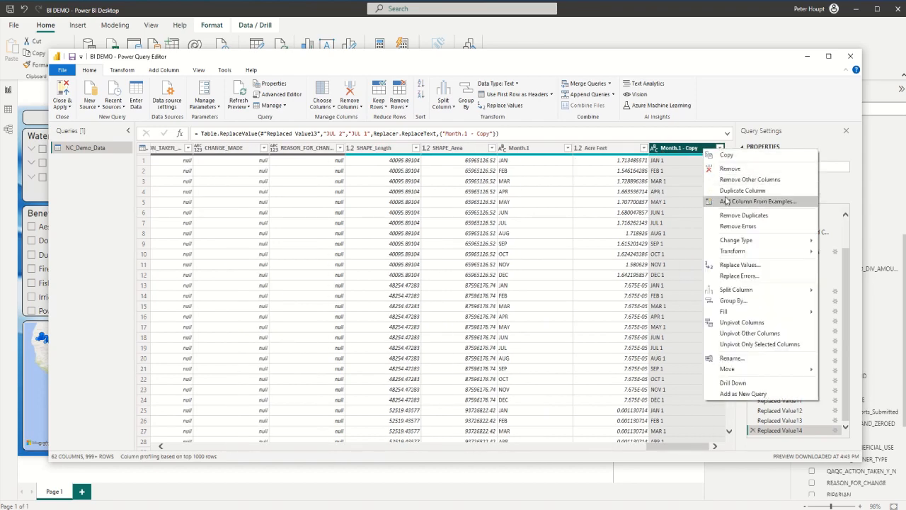
left_click(735, 203)
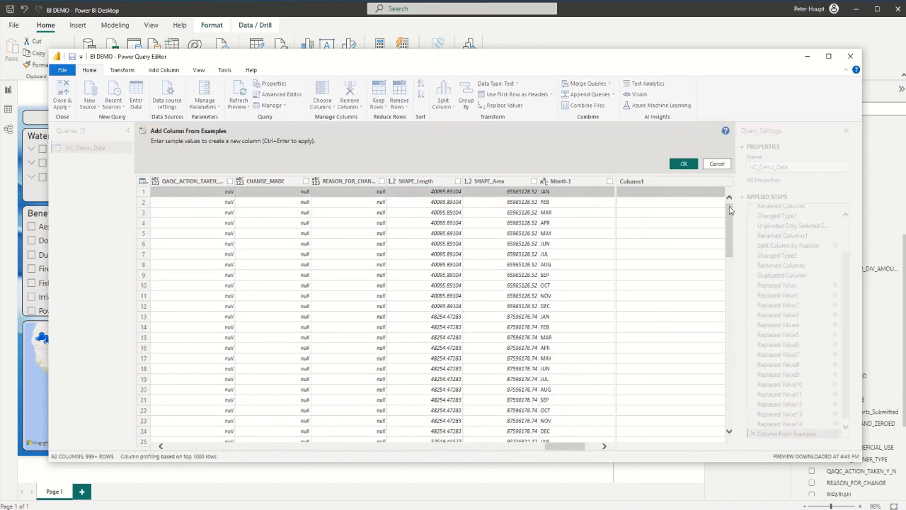
left_click(647, 192)
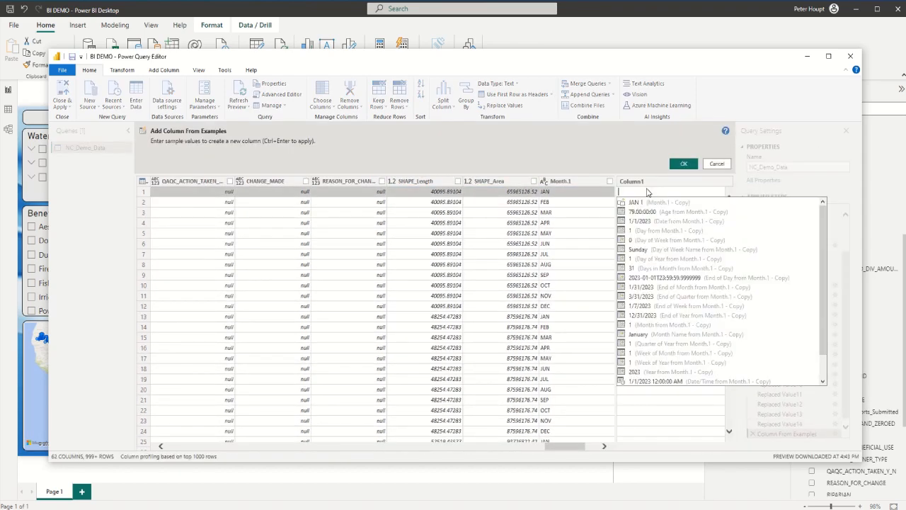
left_click(641, 222)
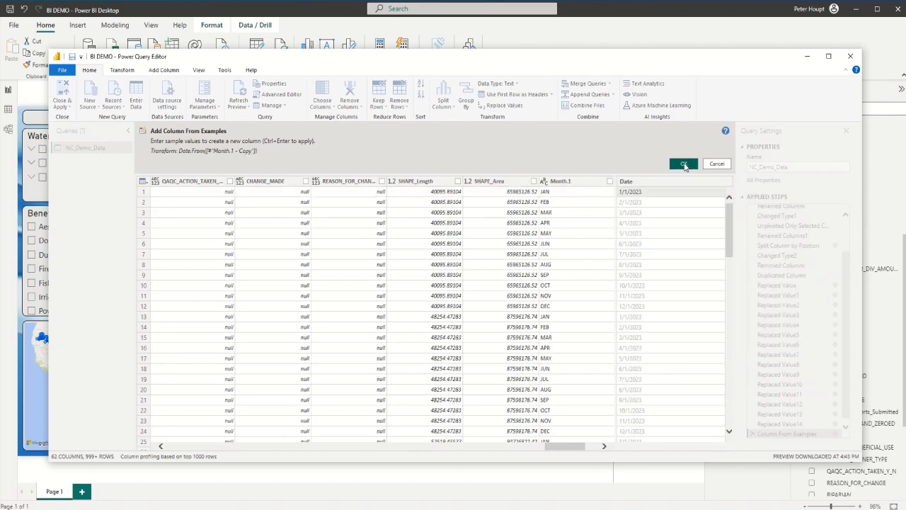
left_click(684, 164)
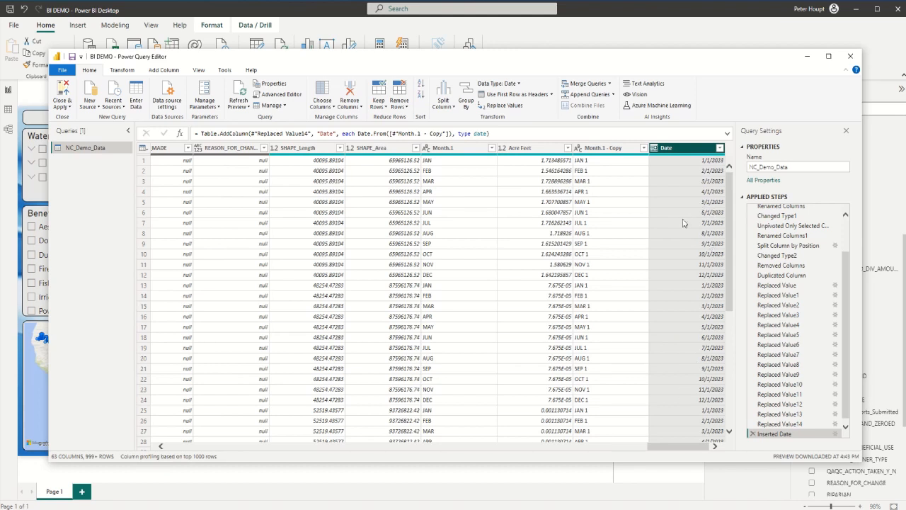
left_click(62, 95)
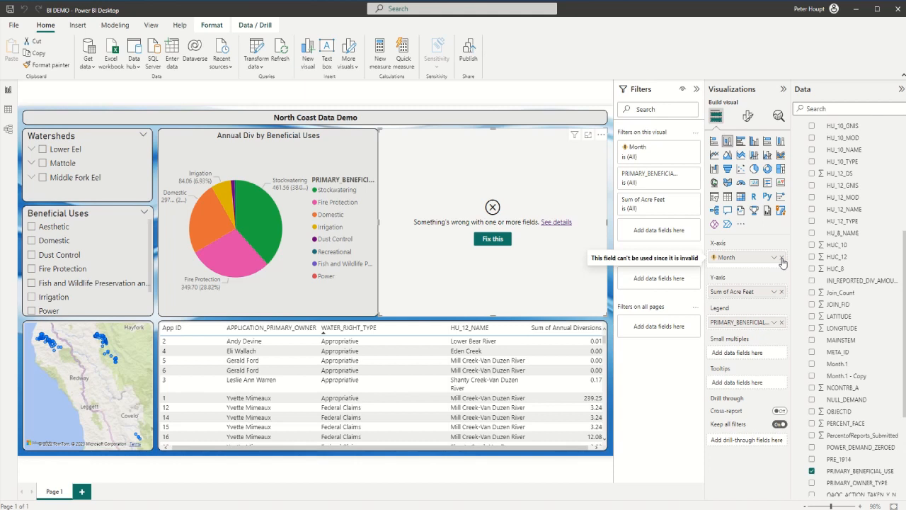
Replace the invalid Month field on the column chart's X-axis with the Month level of the Date hierarchy
left_click(782, 258)
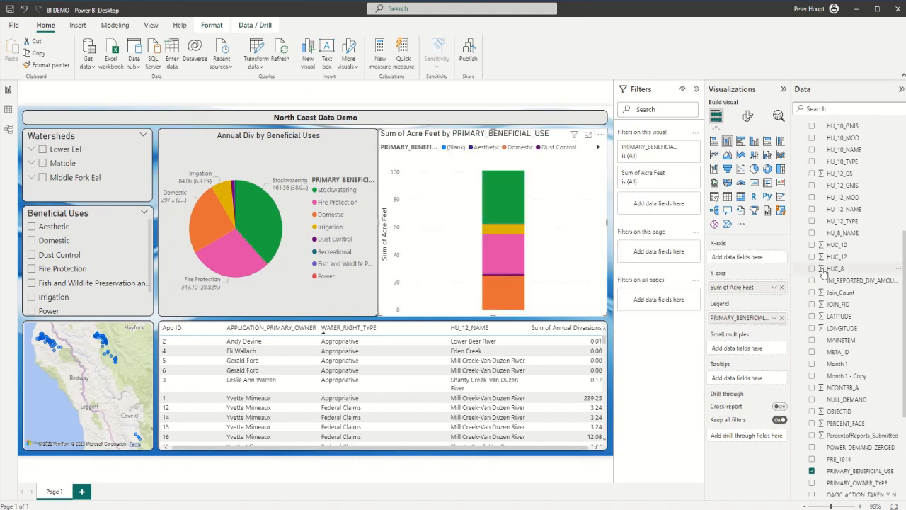
scroll(825, 276, "down", 5)
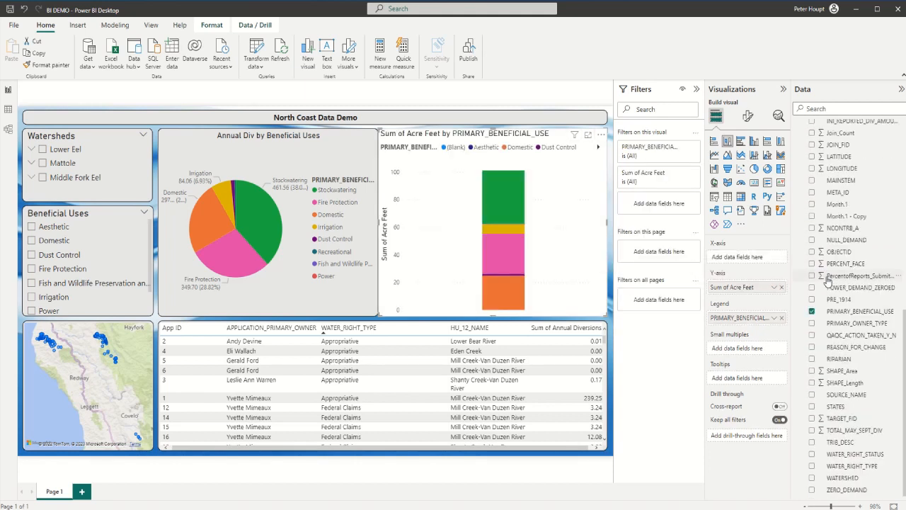
scroll(827, 282, "up", 12)
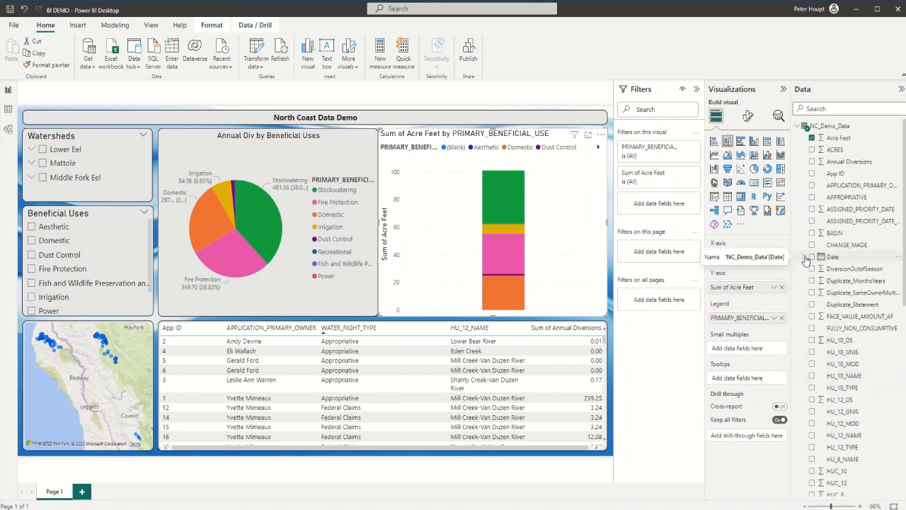
left_click(805, 258)
left_click(811, 269)
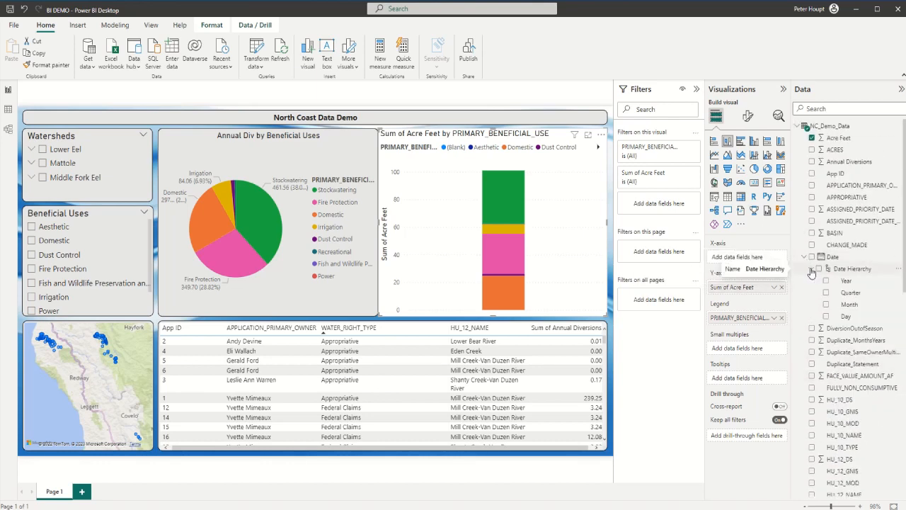
left_click(827, 305)
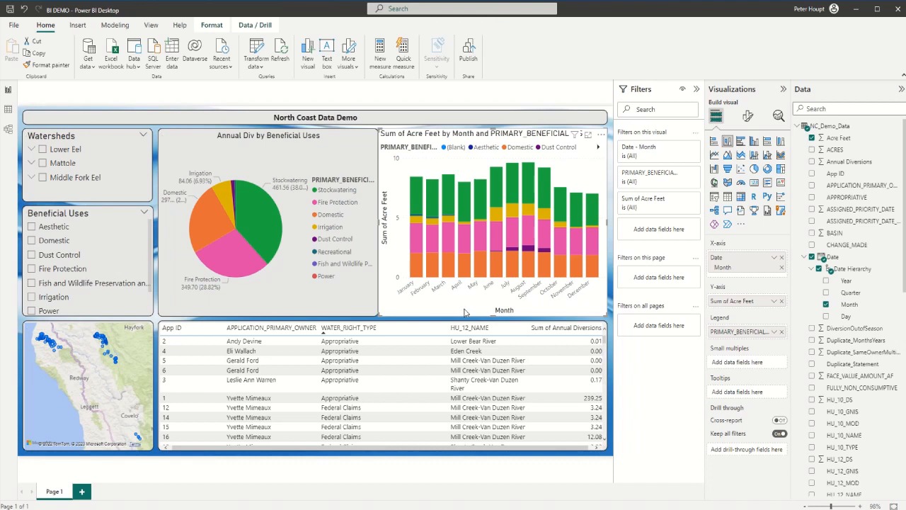
Set the stacked column chart's background color to the lightest grey shade below white
left_click(748, 118)
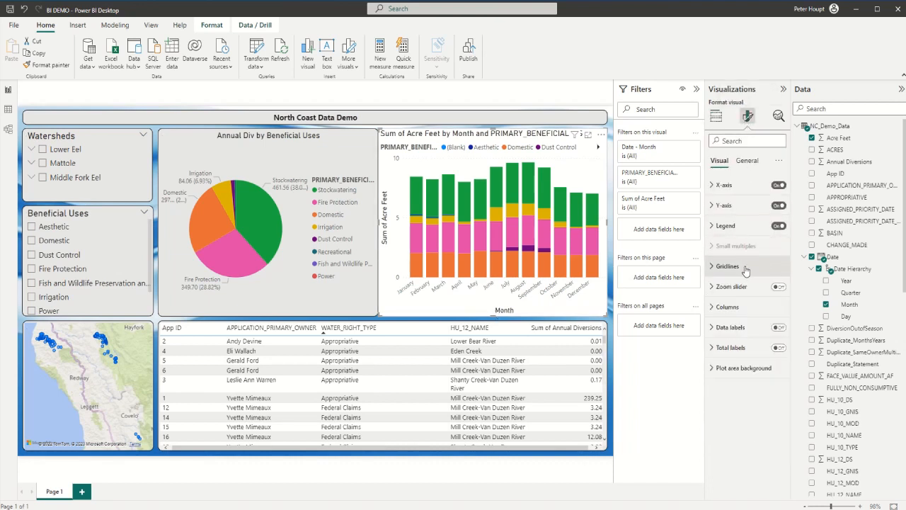
left_click(748, 161)
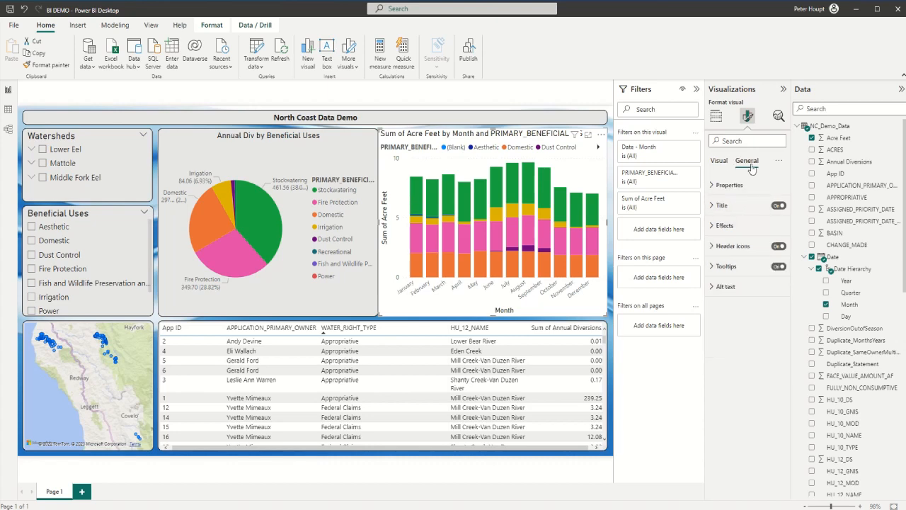
left_click(713, 226)
left_click(721, 275)
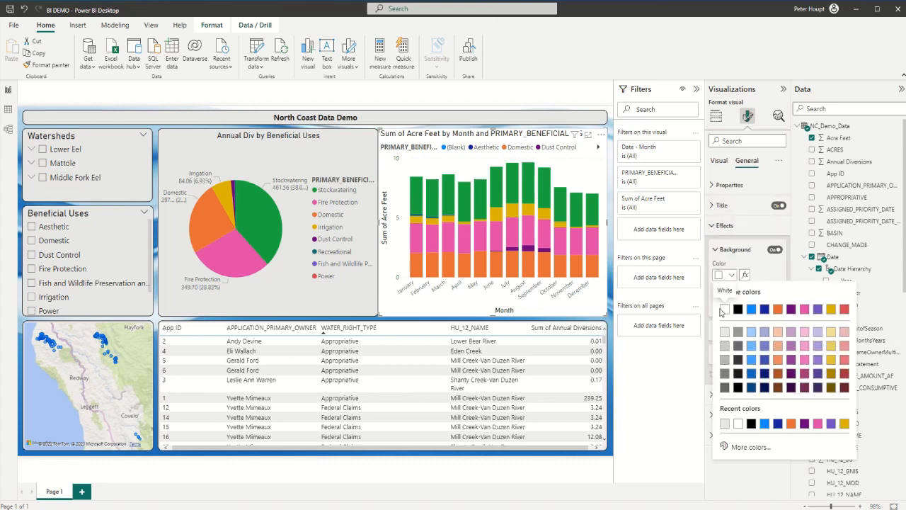
left_click(724, 331)
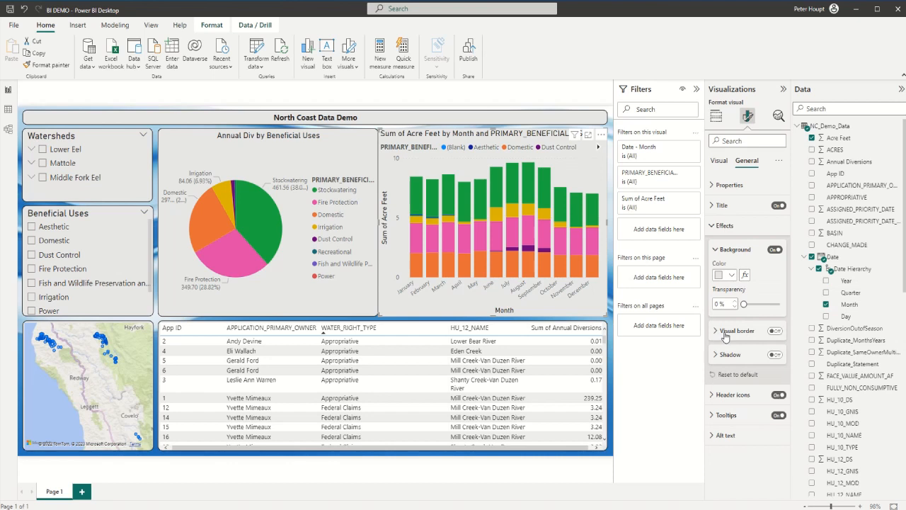
left_click(716, 252)
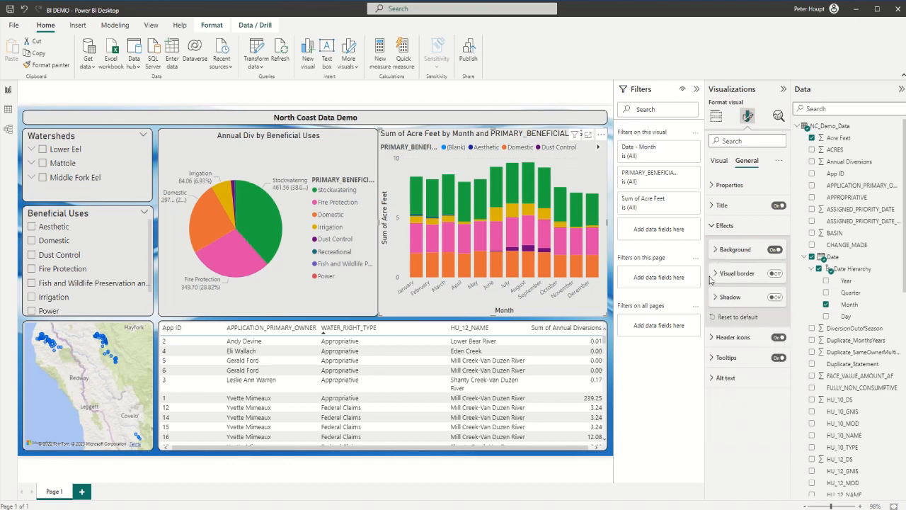
Turn on the column chart's visual border with 10 px rounded corners, and narrow the chart slightly from its left edge
left_click(716, 275)
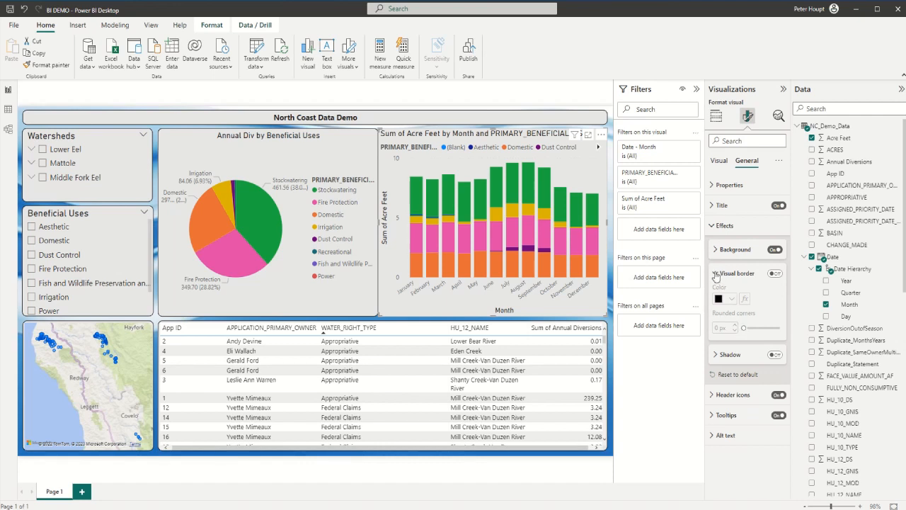
left_click(776, 275)
left_click_drag(743, 328, 756, 327)
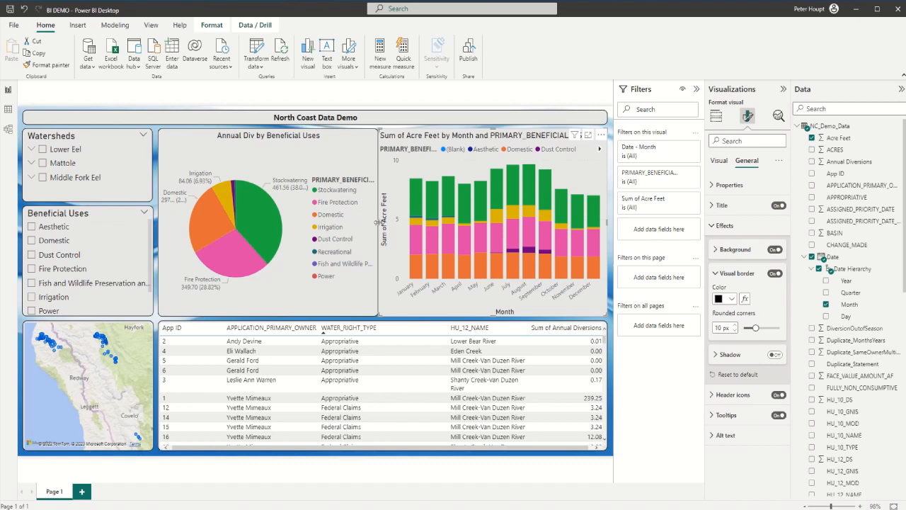
left_click_drag(381, 223, 386, 228)
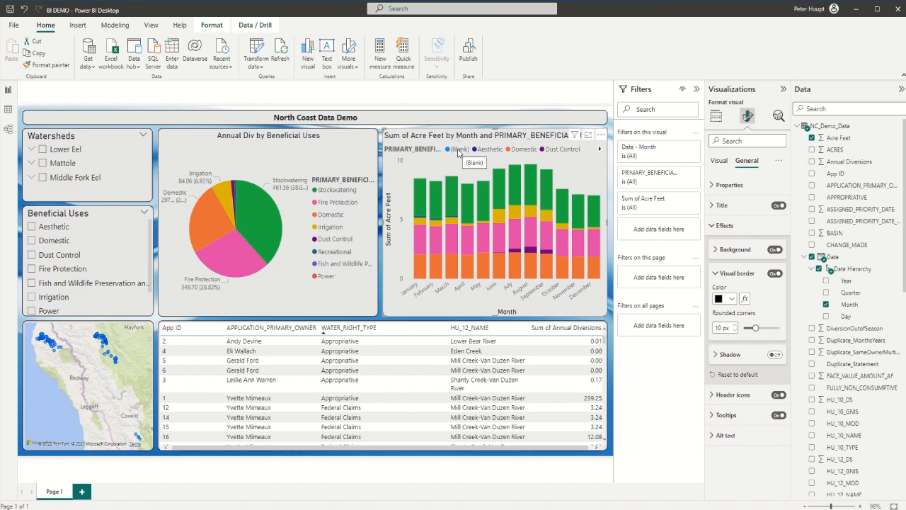
Turn off the legend of the stacked column chart
left_click(713, 227)
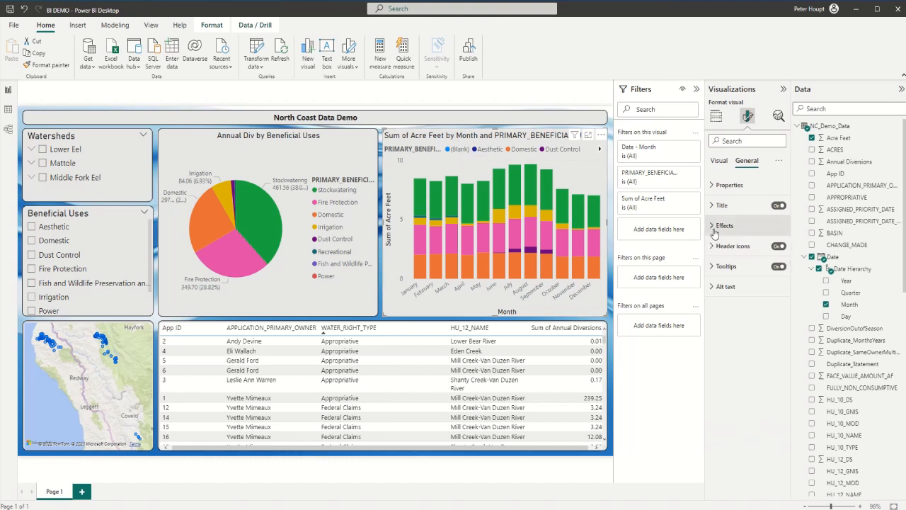
left_click(715, 227)
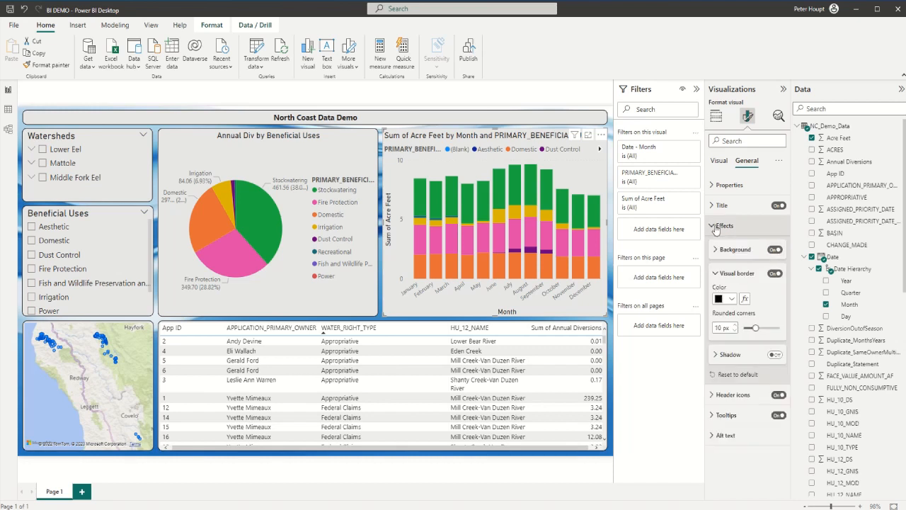
left_click(715, 227)
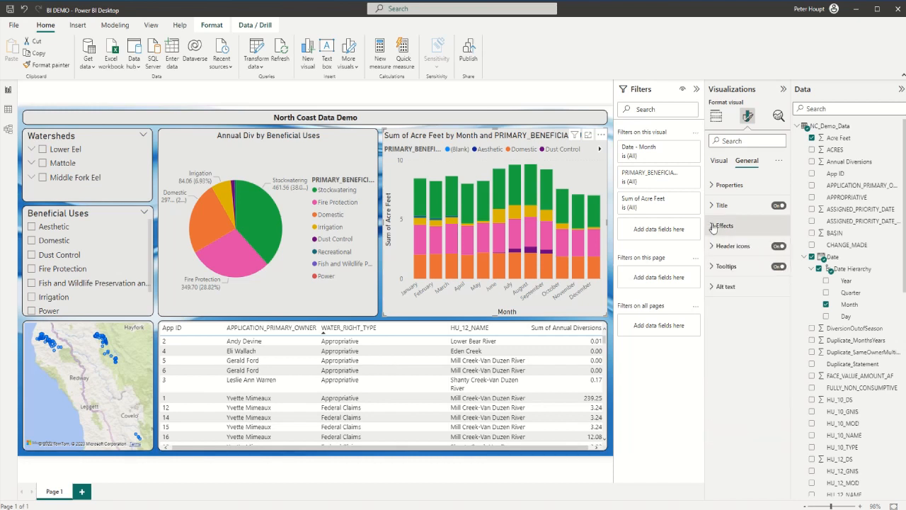
left_click(720, 162)
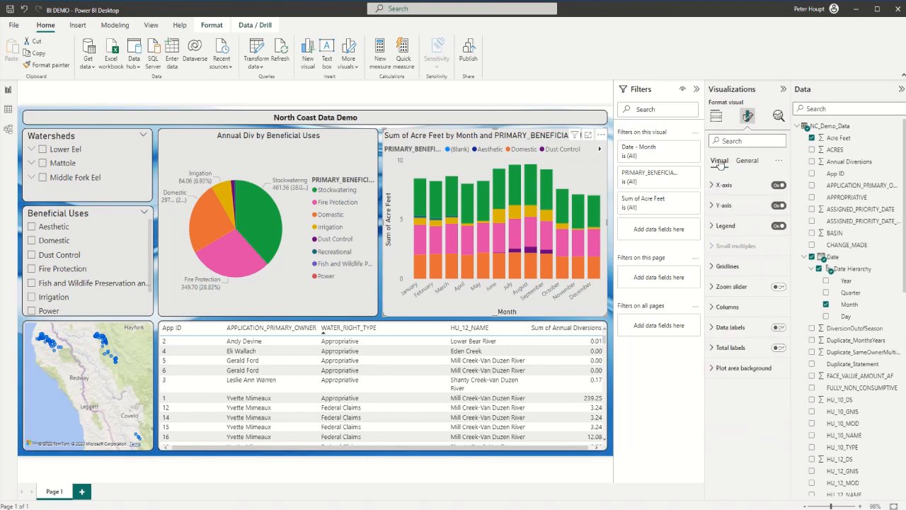
left_click(778, 225)
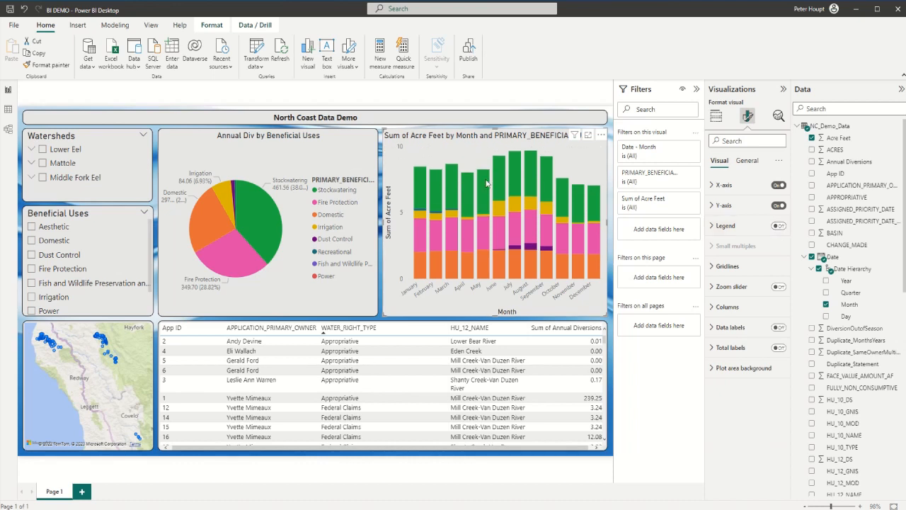
mouse_move(488, 182)
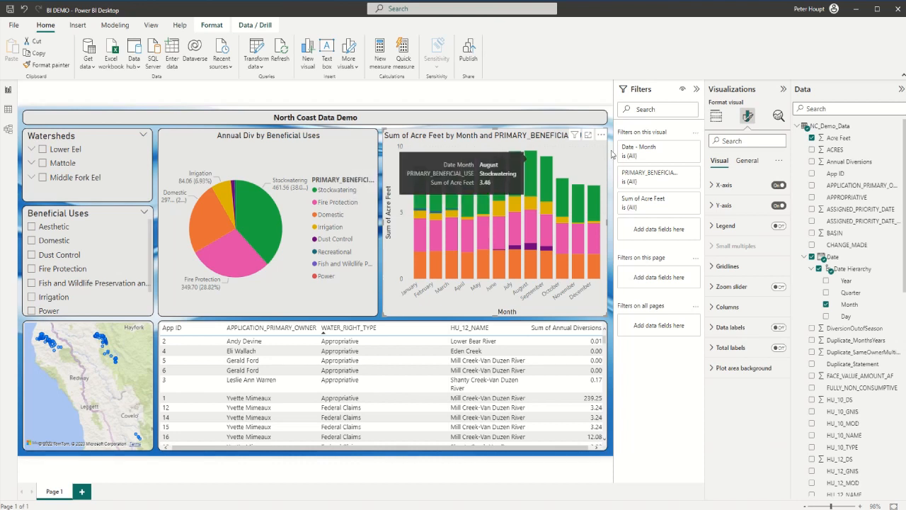
Change the stacked column chart's title to "Div per Month" and center it horizontally, leaving the chart deselected
left_click(747, 161)
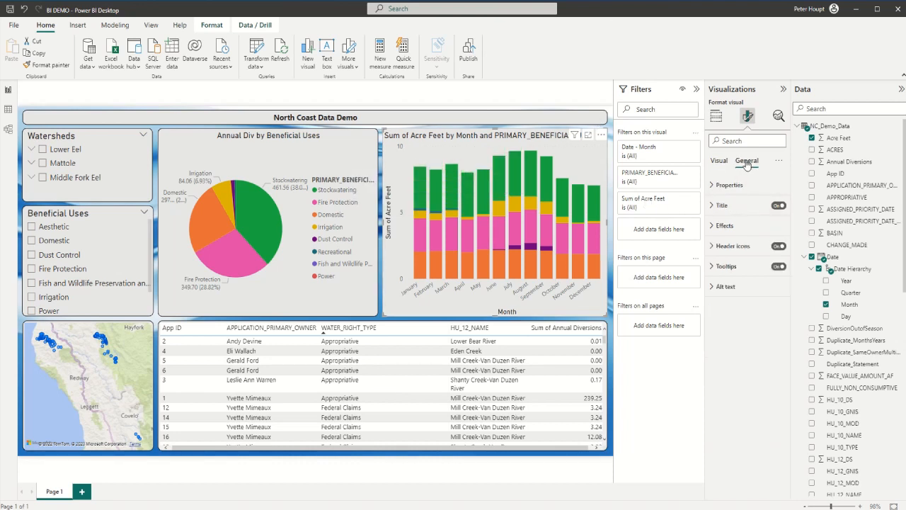
left_click(734, 209)
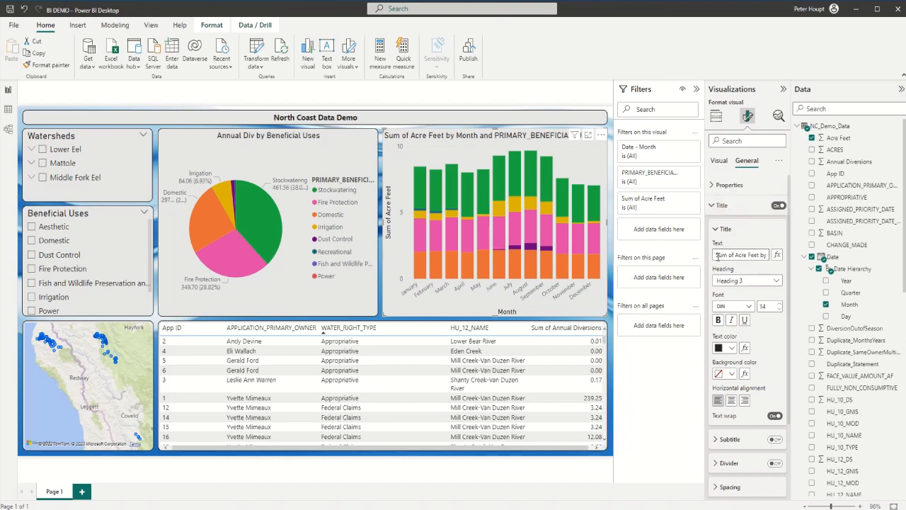
left_click_drag(719, 255, 782, 256)
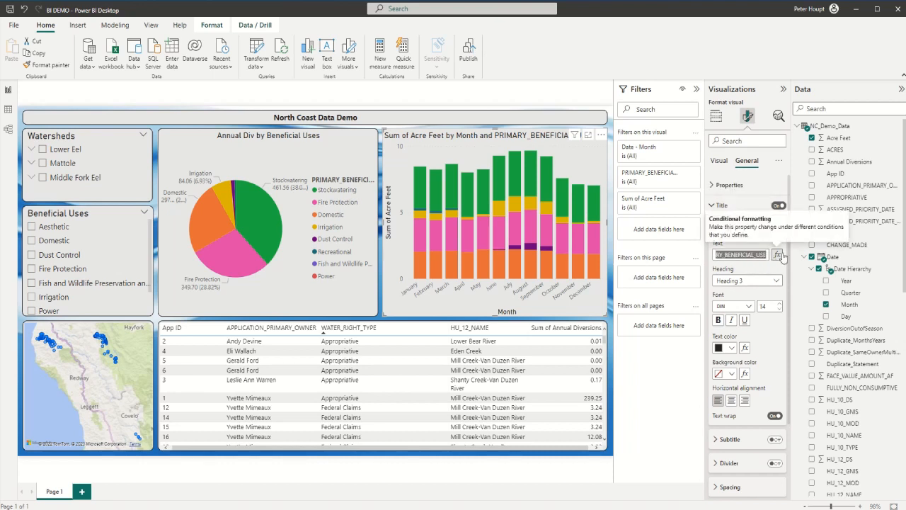
type("Div per Month")
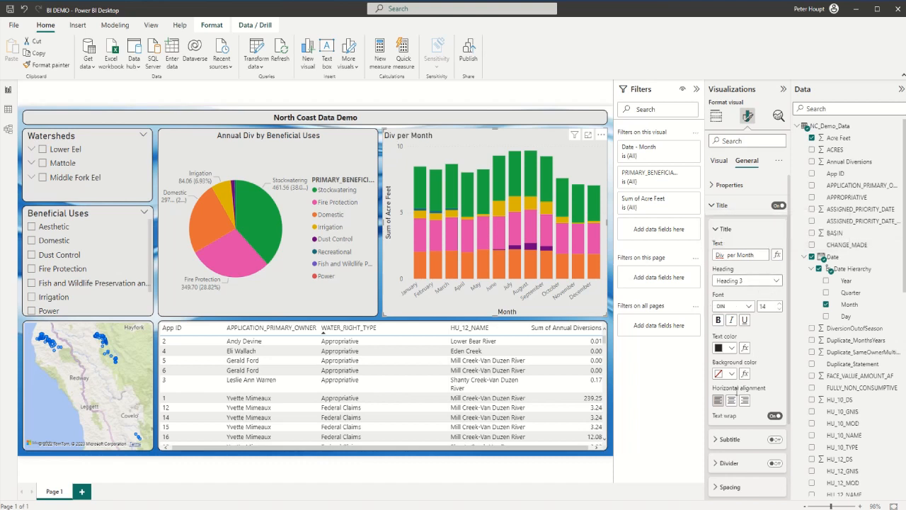
left_click(732, 400)
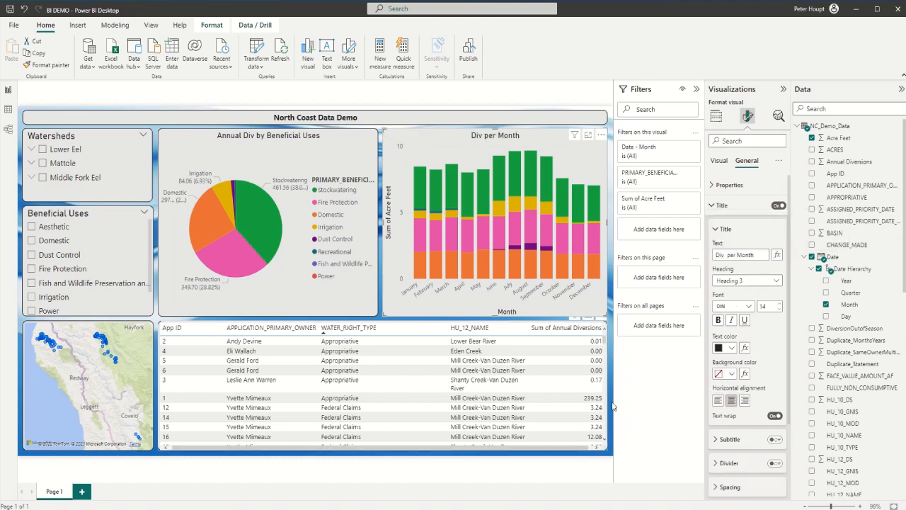
left_click(611, 323)
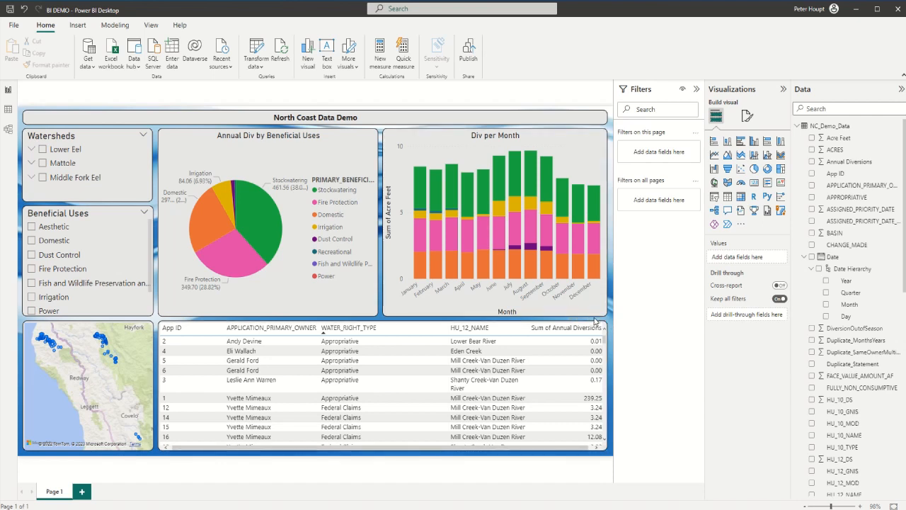
left_click(741, 225)
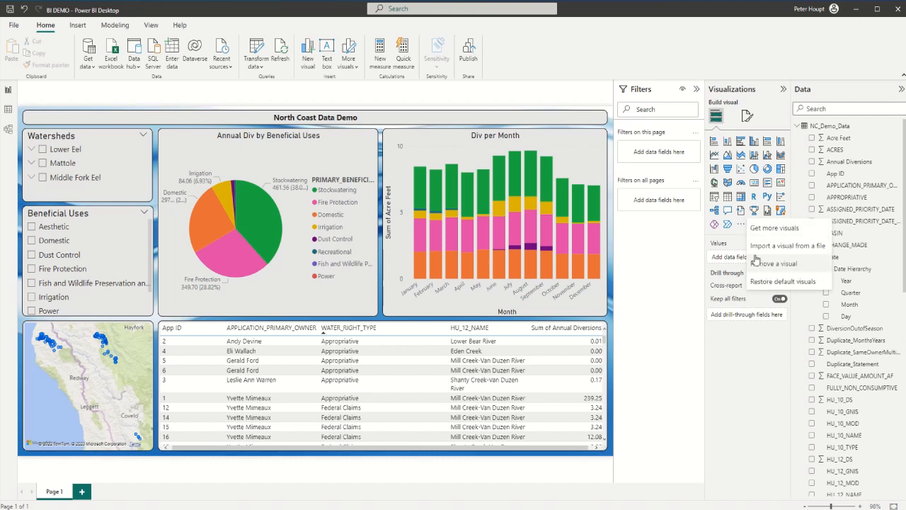
left_click(720, 379)
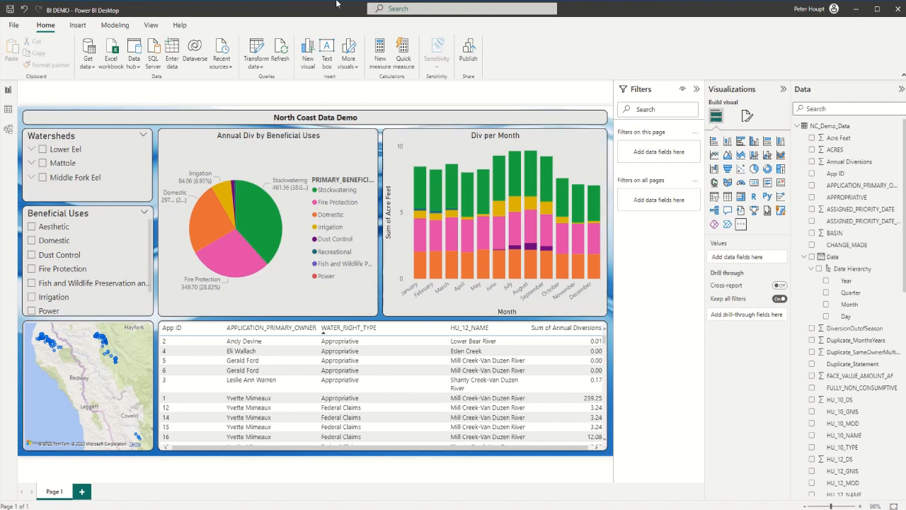
mouse_move(325, 4)
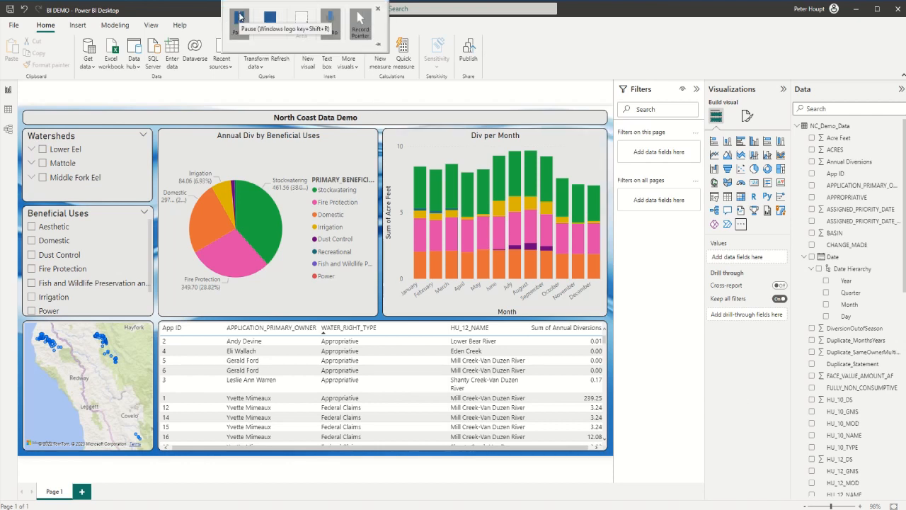